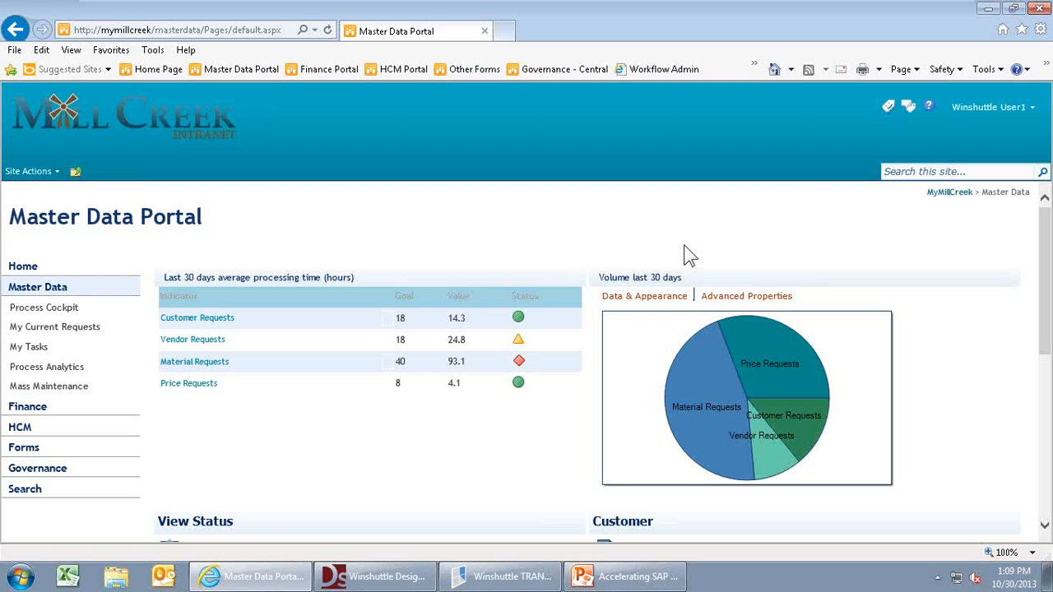
- From the Process Cockpit, start a new request using the MaterialMaster form type
left_click(1044, 525)
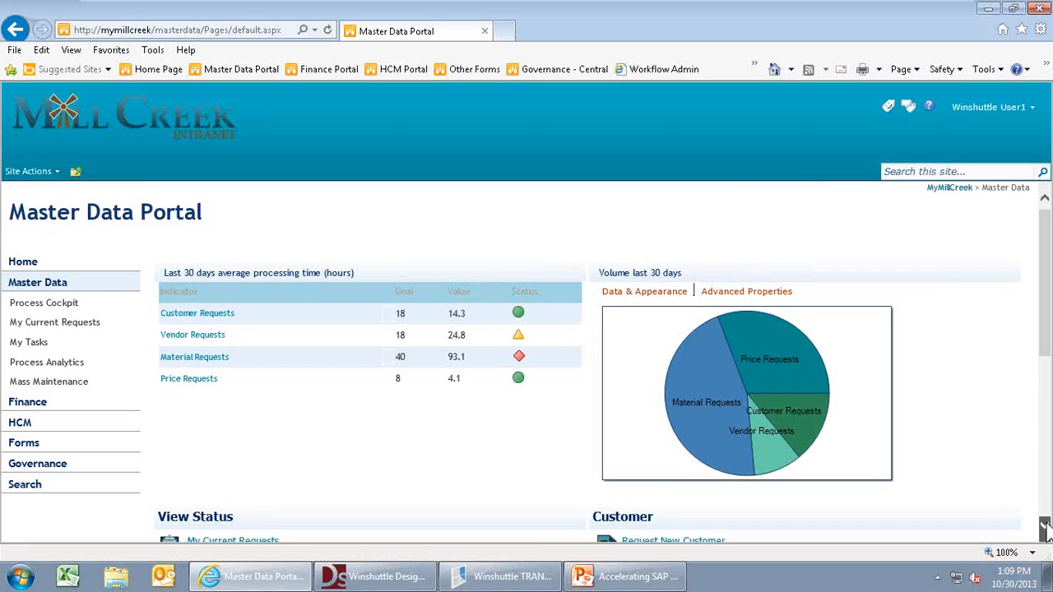
left_click(1045, 527)
left_click(1046, 526)
left_click(1046, 526)
left_click(1046, 527)
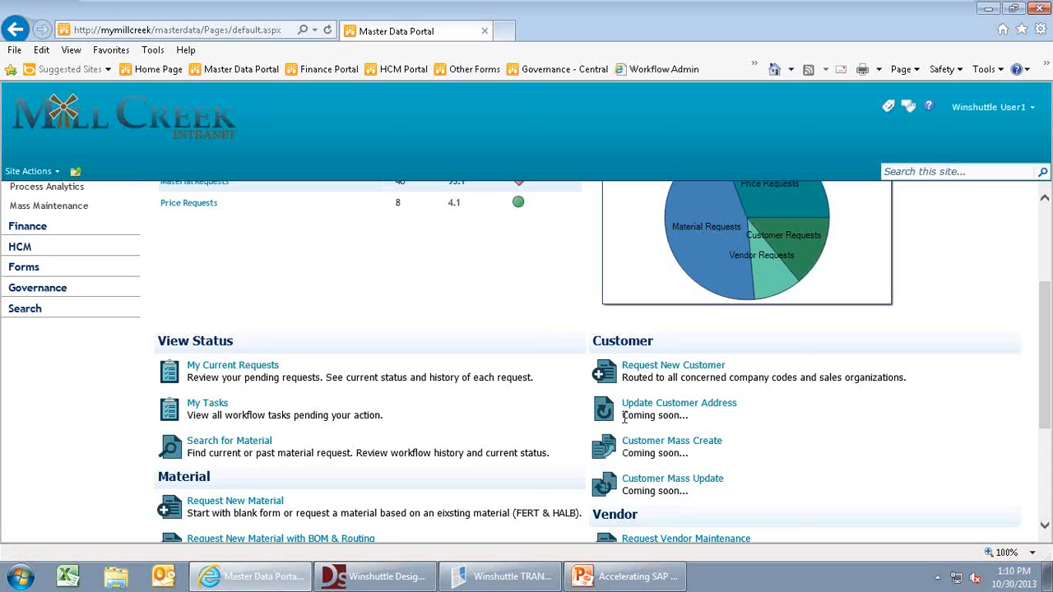
scroll(1050, 230, "up", 3)
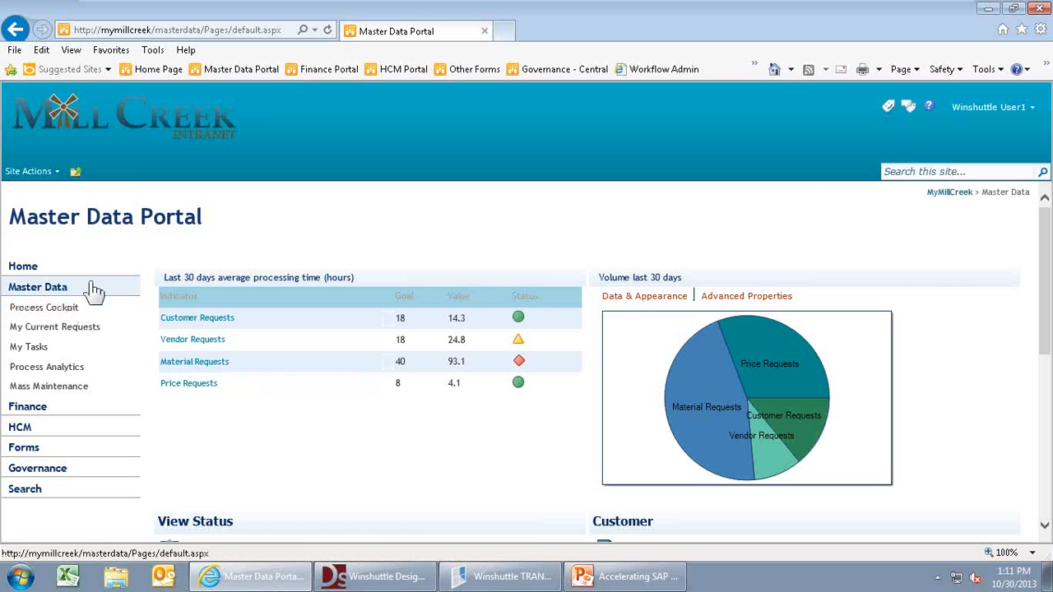
left_click(51, 309)
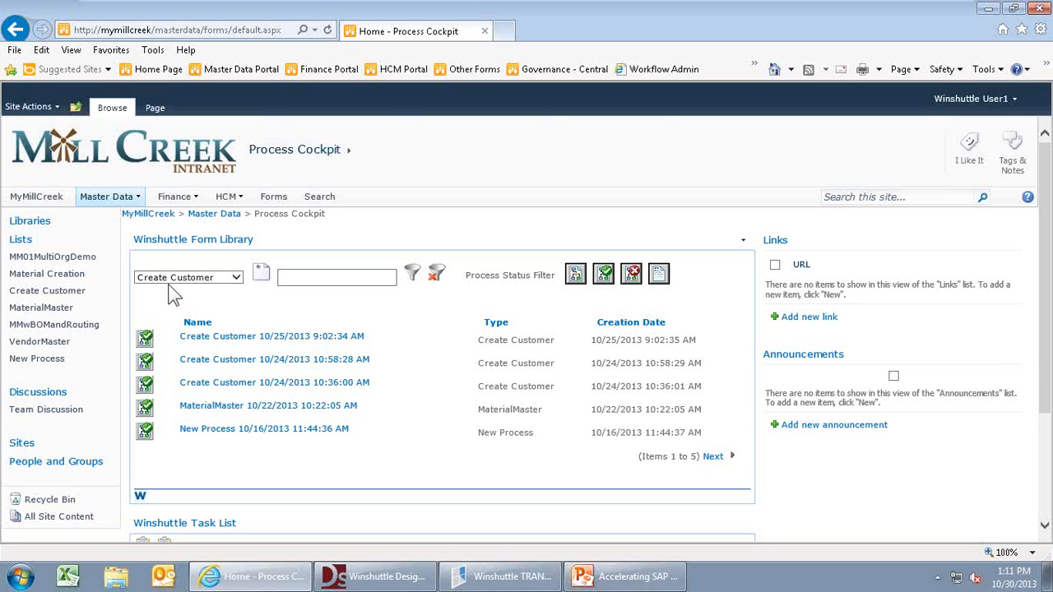
left_click(238, 283)
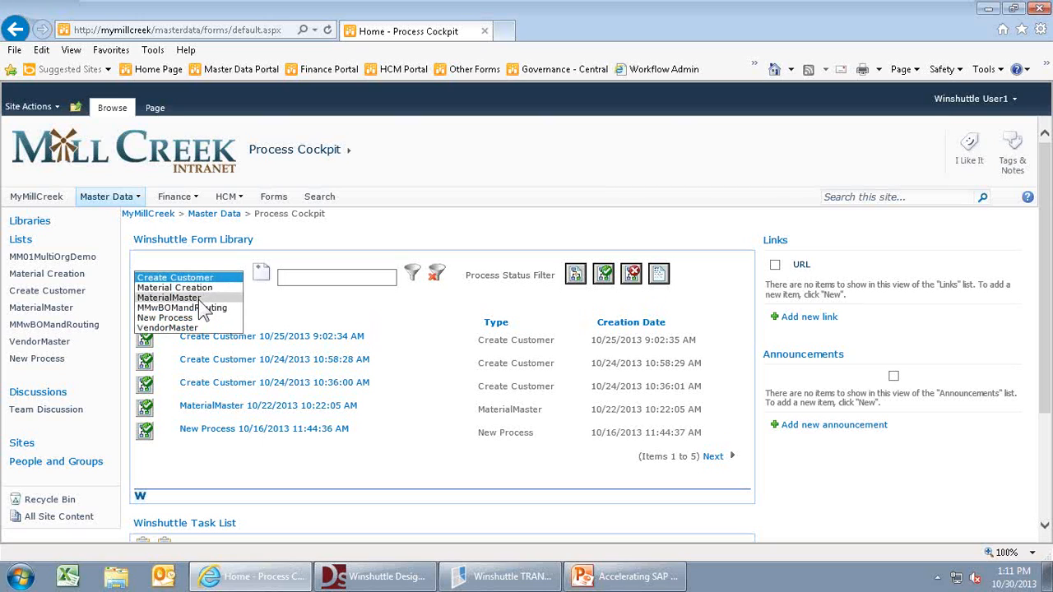
left_click(201, 298)
left_click(262, 275)
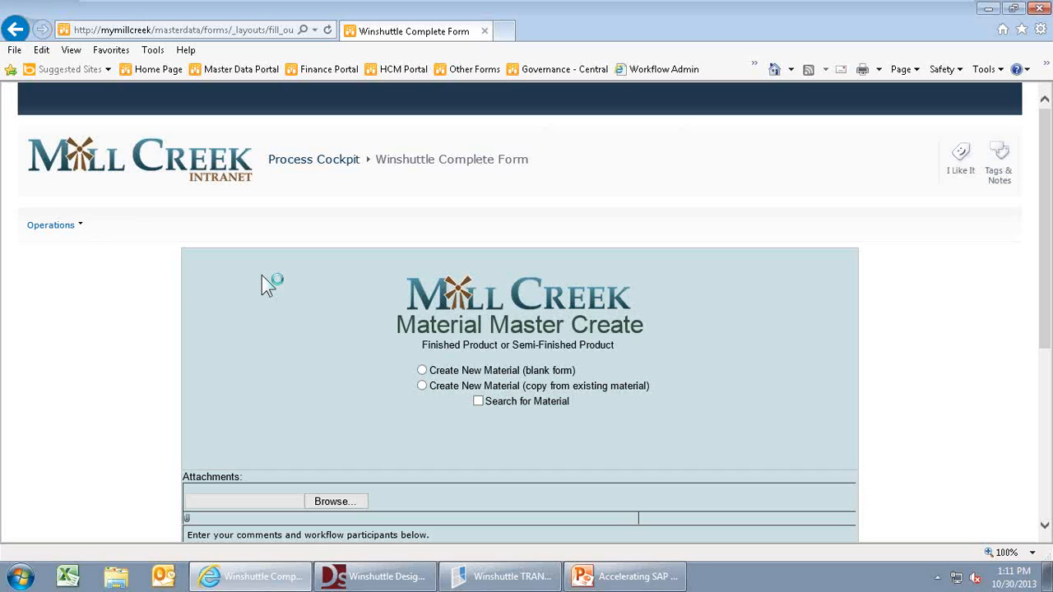
- Choose 'Create New Material (copy from existing material)' and tick 'Search for Material'
left_click(1045, 532)
left_click(1044, 526)
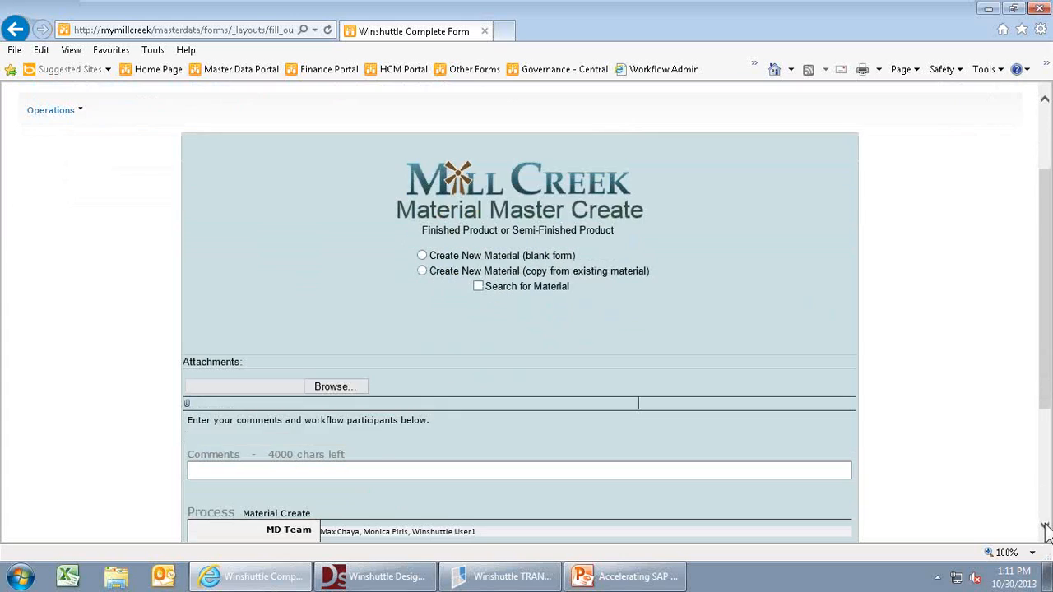
left_click(1045, 526)
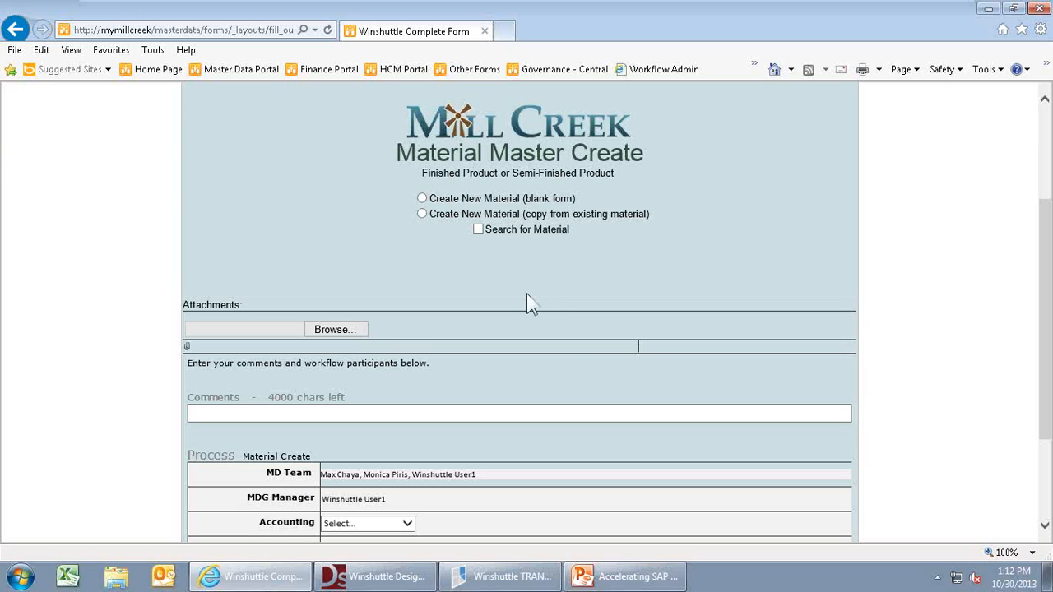
left_click(422, 215)
left_click(478, 231)
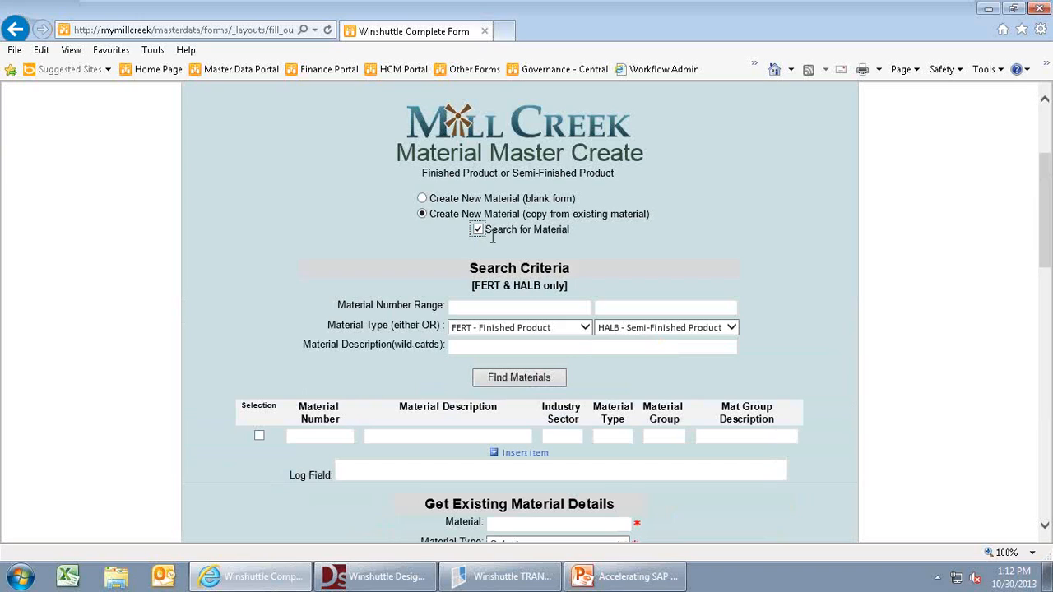
- Search material numbers 100-100 to 100-900 with description filter *shaft*
left_click(463, 307)
type("100-100")
key("Tab")
type("100-900")
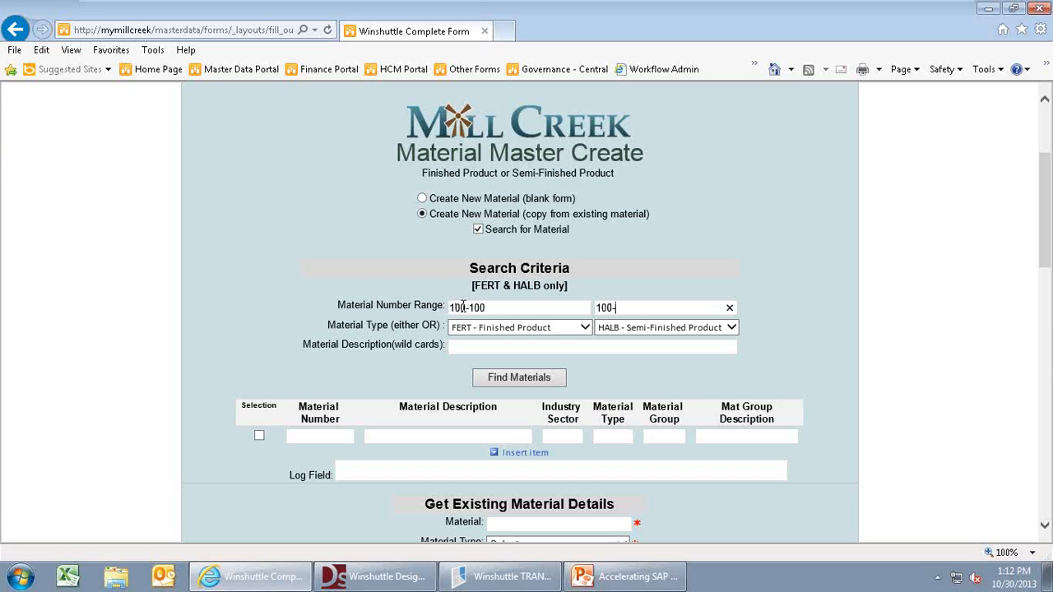
left_click(481, 349)
type("*shaft*")
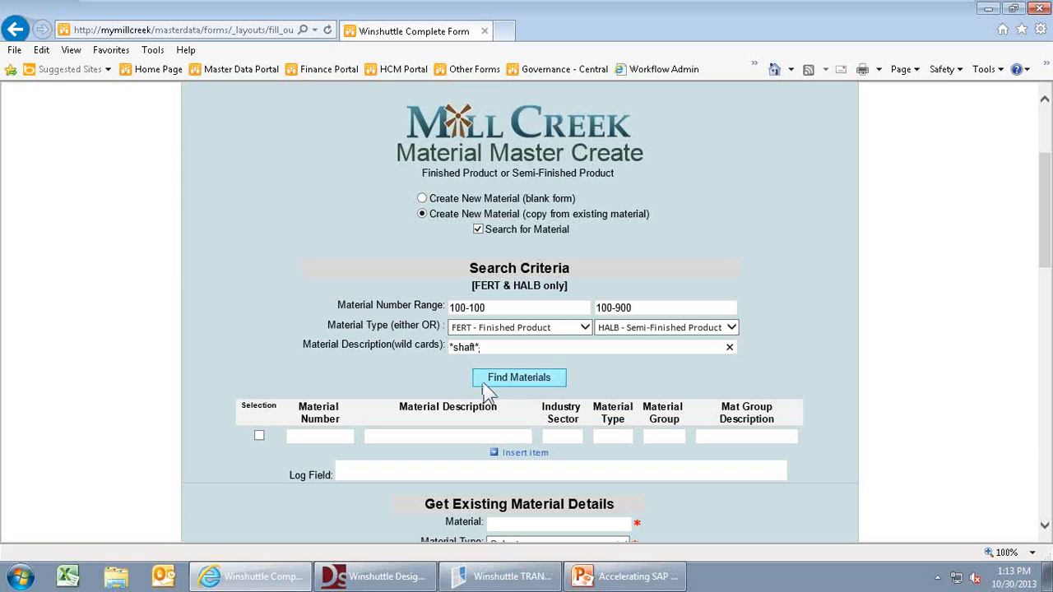
left_click(484, 380)
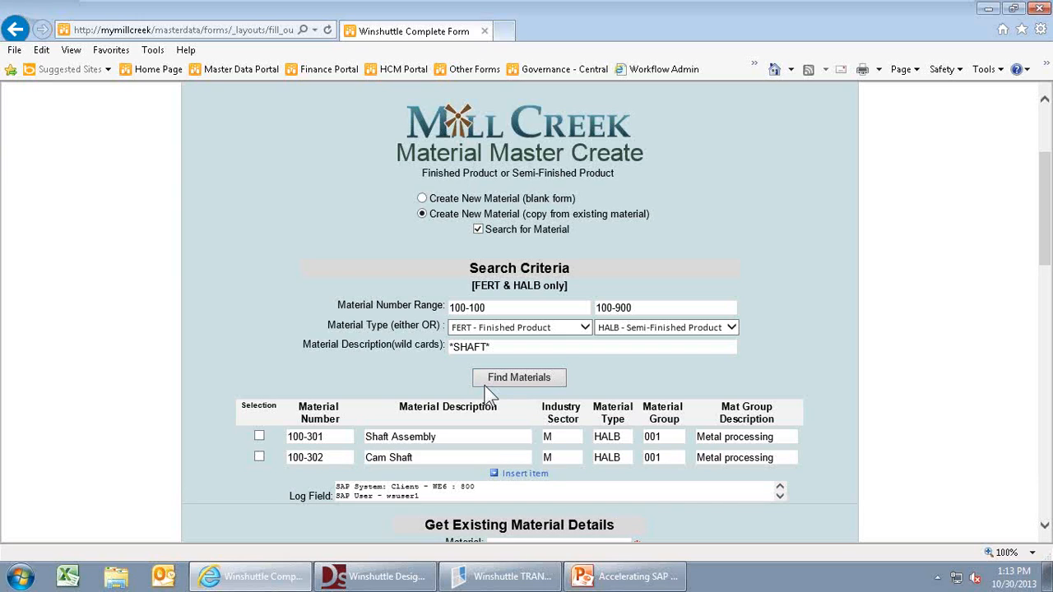
- Fetch Cam Shaft 100-302 details for plant 1000 - Baden, Germany and reuse its fields
left_click(260, 457)
left_click(1044, 524)
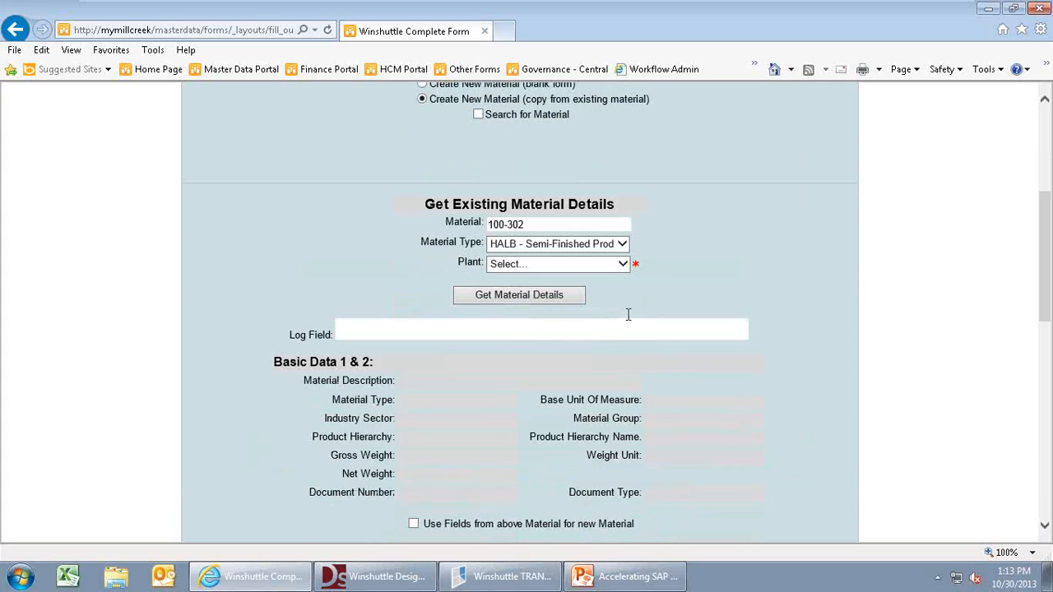
left_click(623, 264)
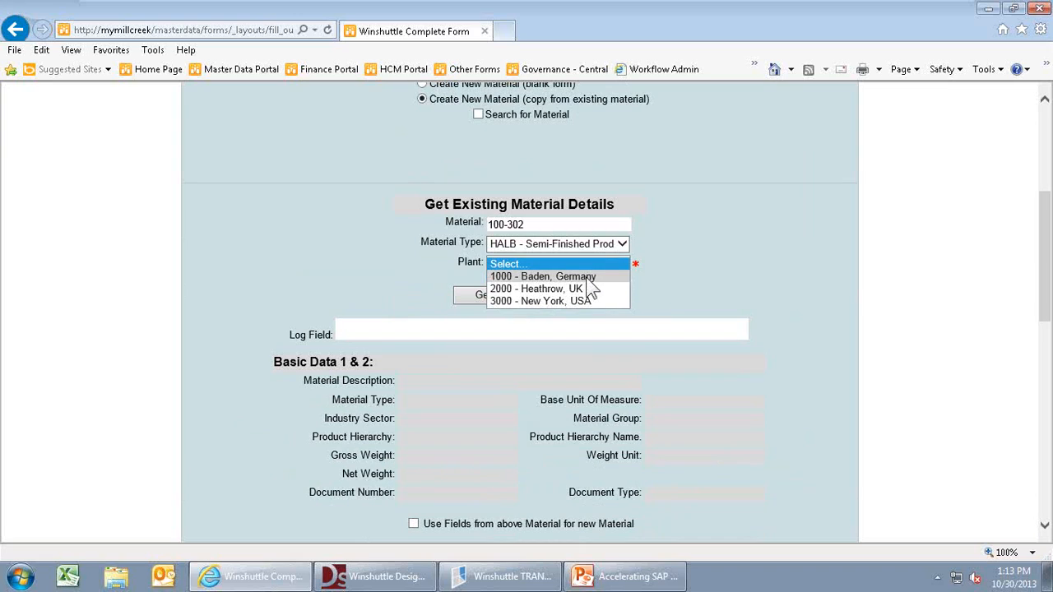
left_click(589, 277)
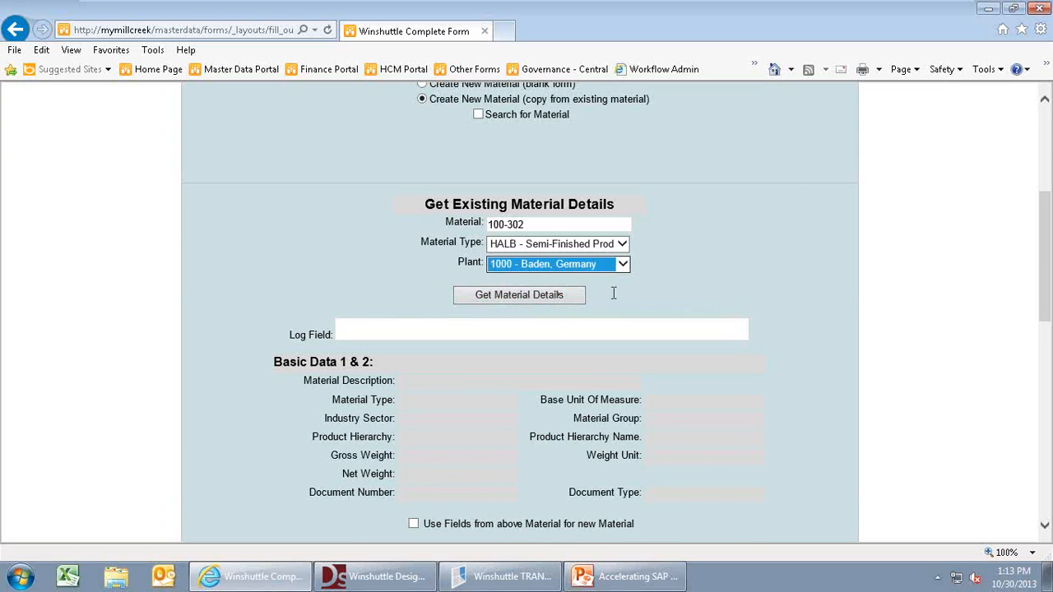
left_click(509, 298)
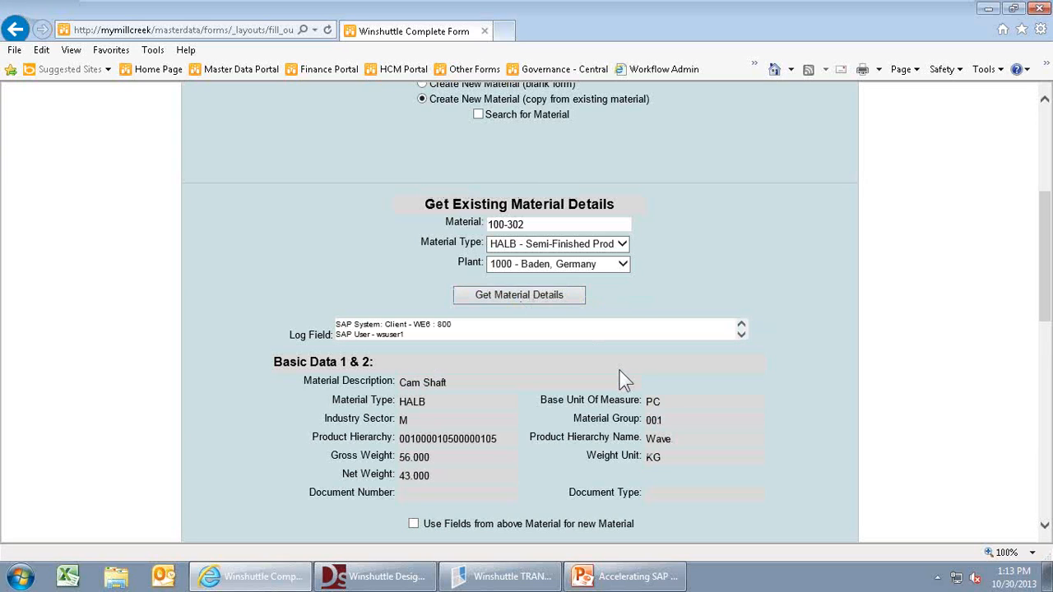
left_click(1044, 525)
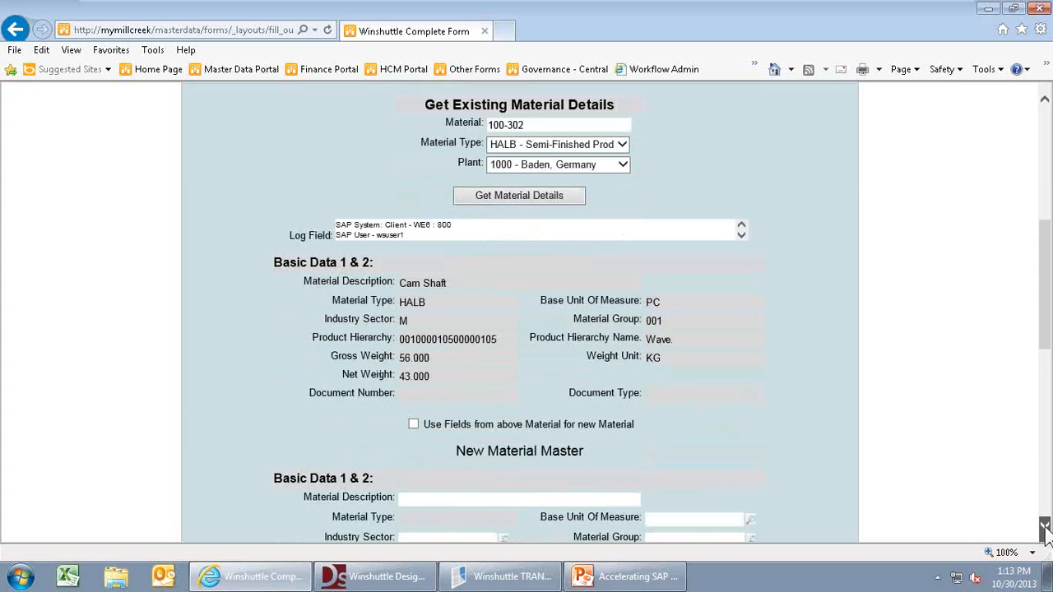
left_click(1045, 526)
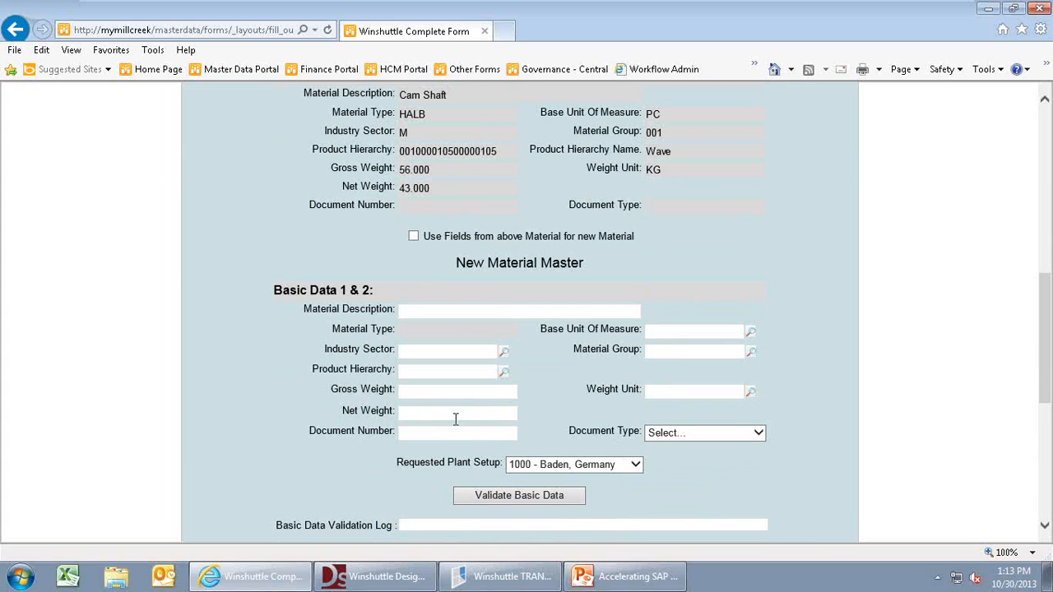
left_click(413, 236)
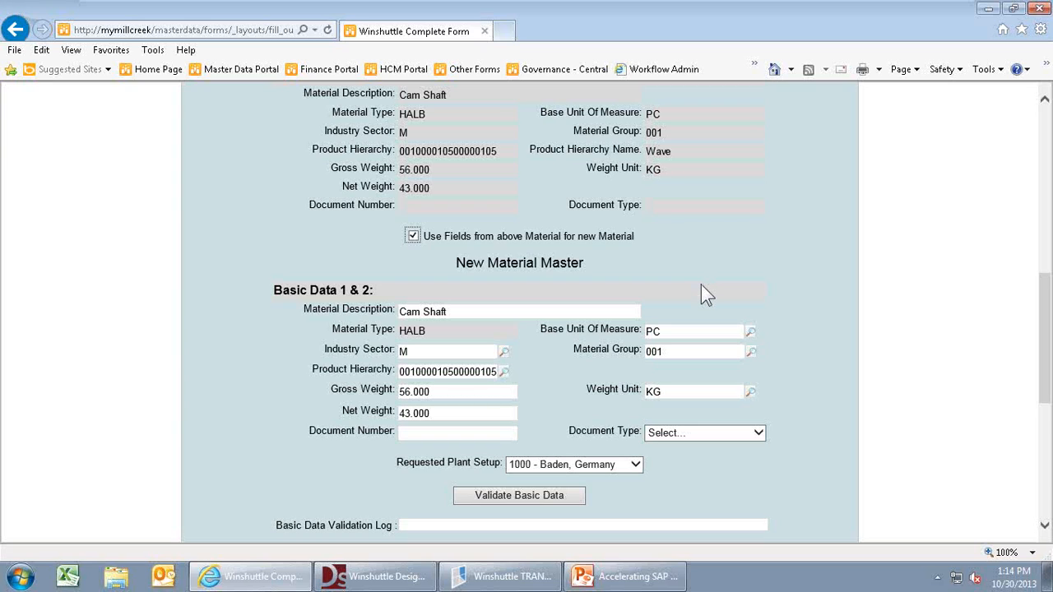
- Replace the copied Industry Sector with C and validate the basic data
scroll(831, 450, "down", 2)
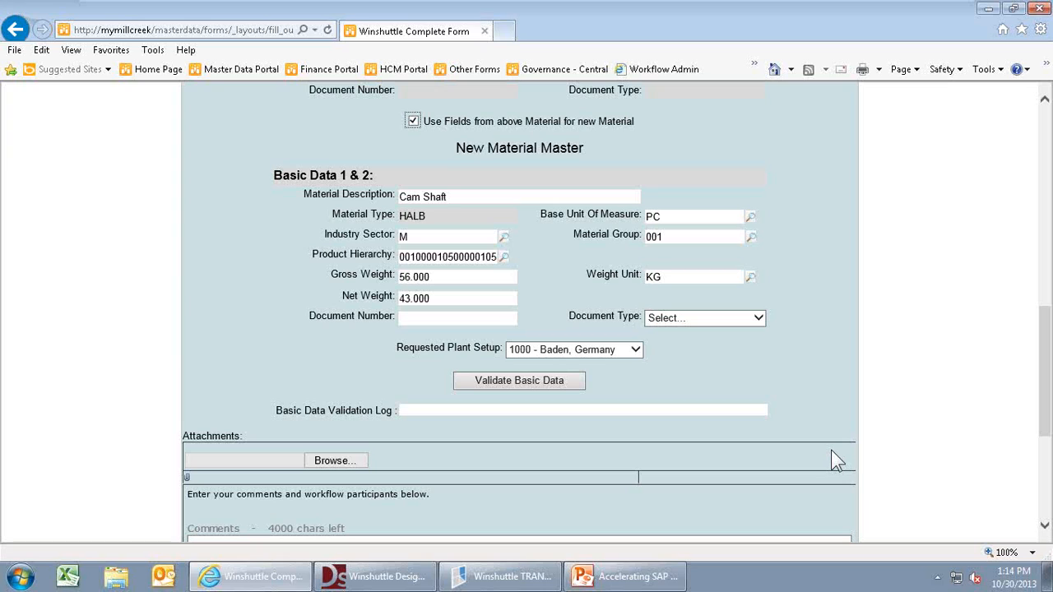
left_click(411, 236)
key("BackSpace")
left_click(504, 237)
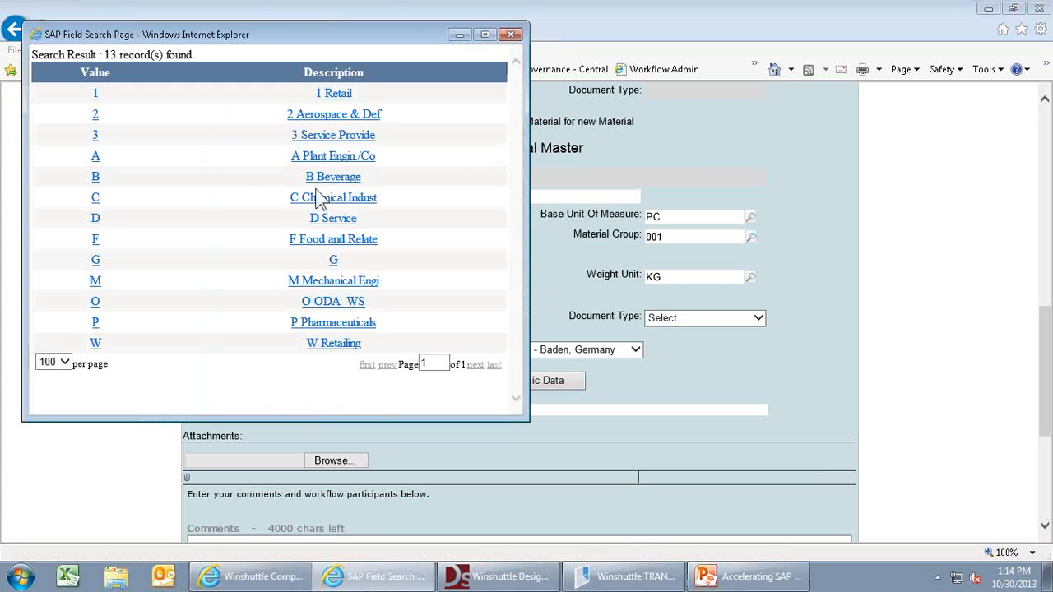
left_click(95, 198)
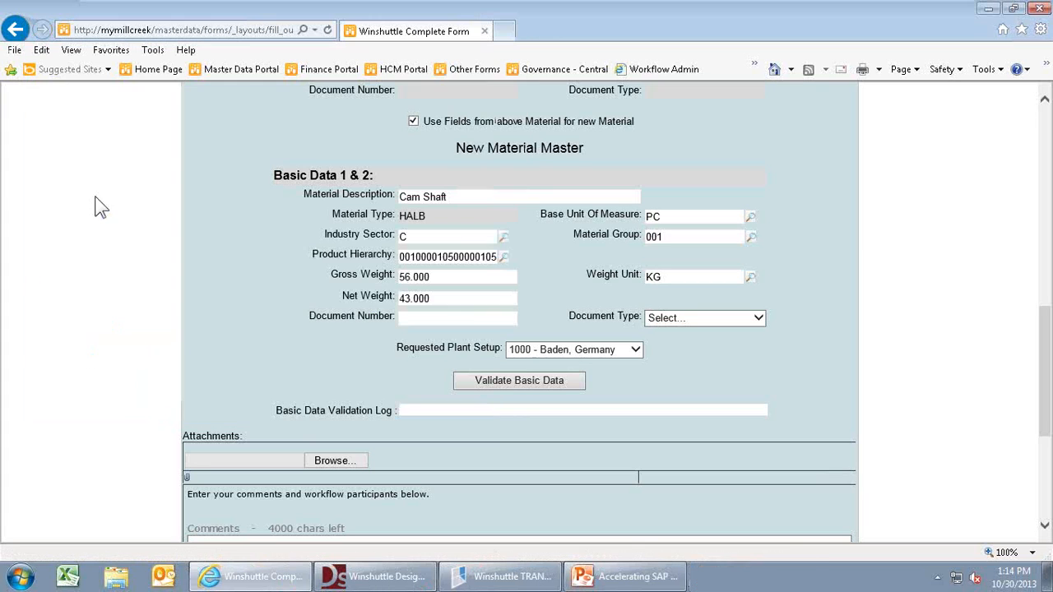
left_click(493, 381)
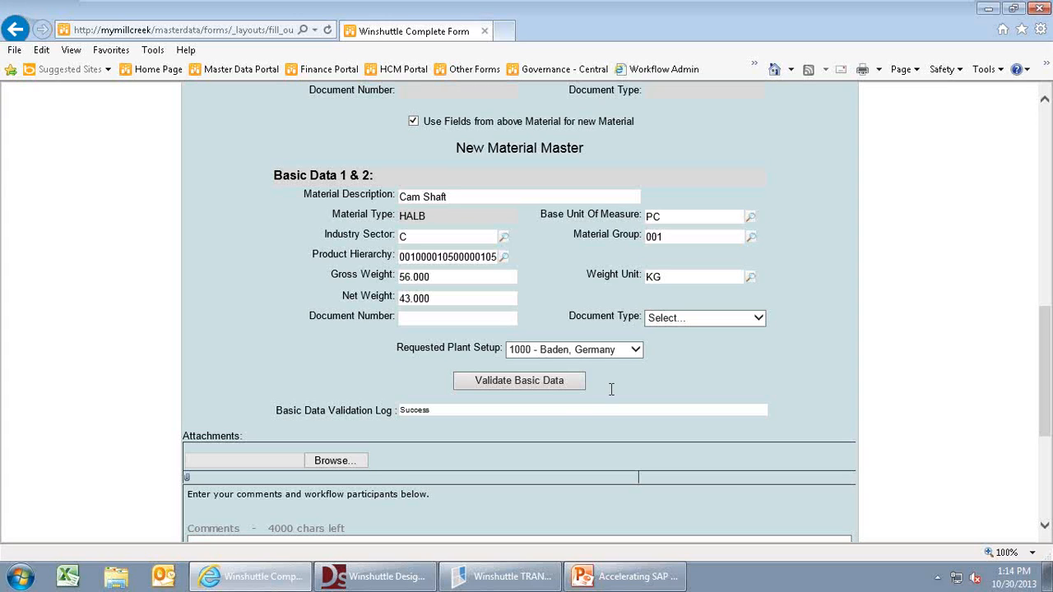
- Attach form.PNG from the Desktop to the request
left_click(343, 462)
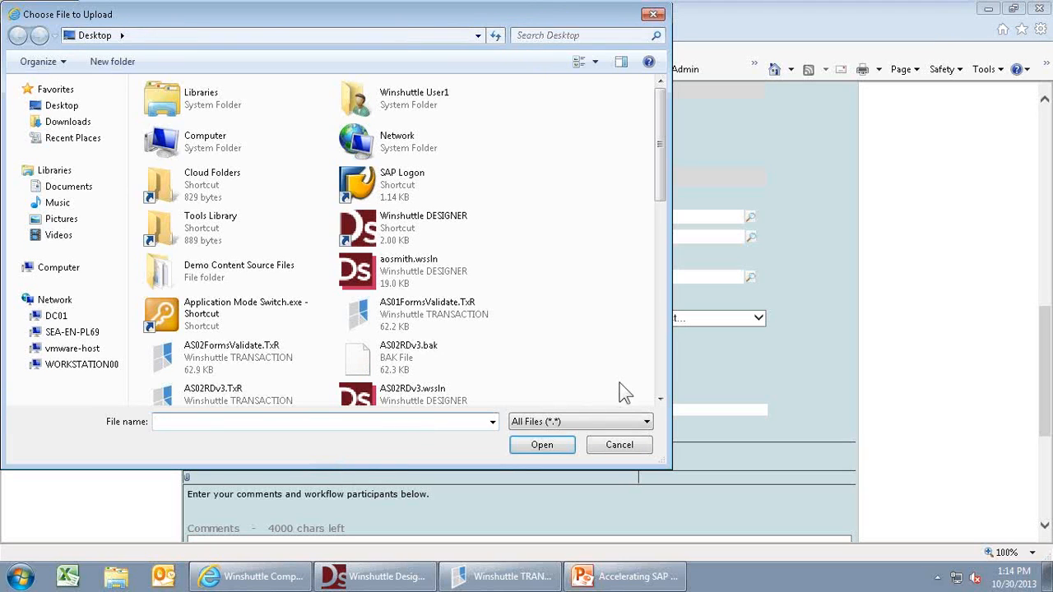
left_click(663, 392)
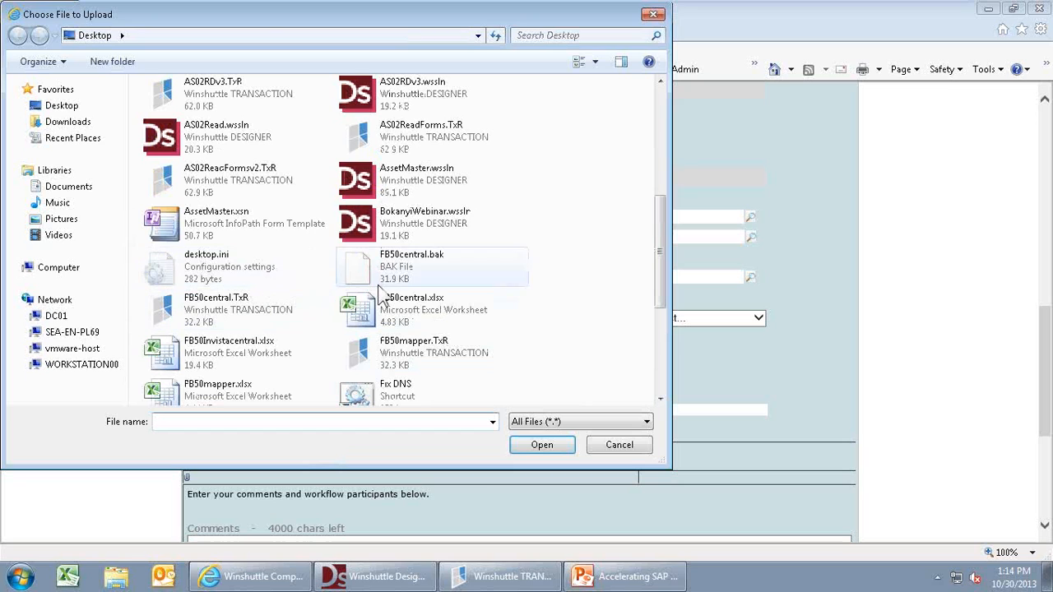
left_click(661, 389)
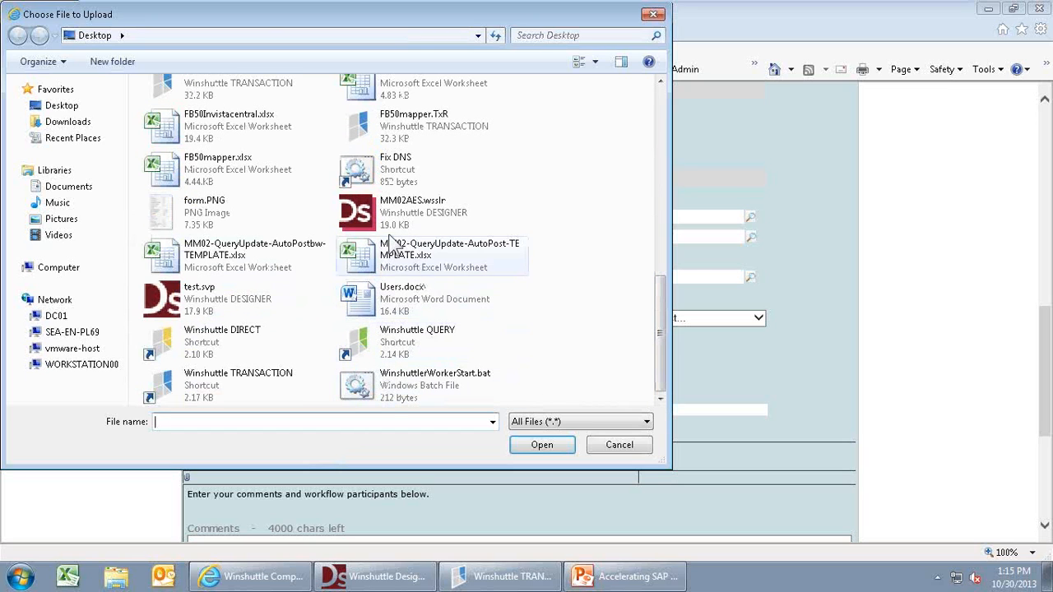
double_click(215, 212)
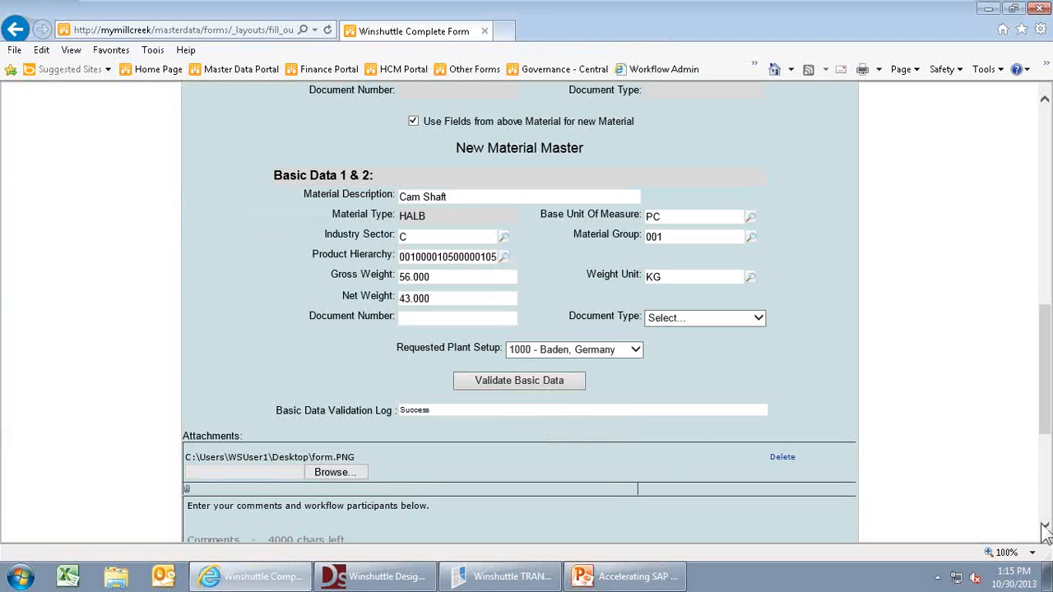
left_click_drag(1045, 527, 1045, 528)
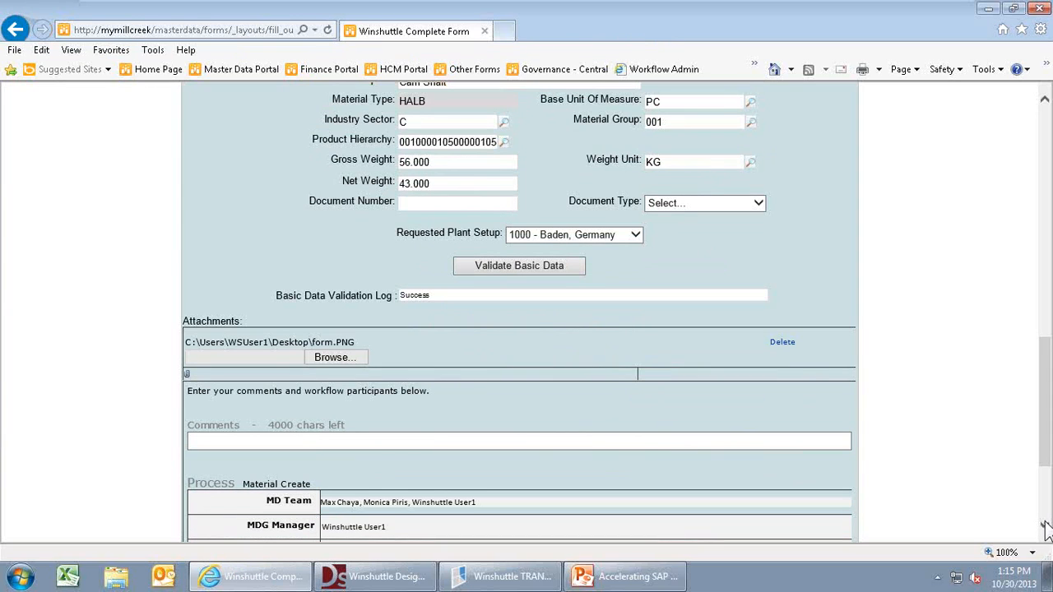
- Make the current user the Accounting approver and add the comment 'ok pls approve'
left_click(1044, 527)
left_click_drag(1045, 529, 1044, 529)
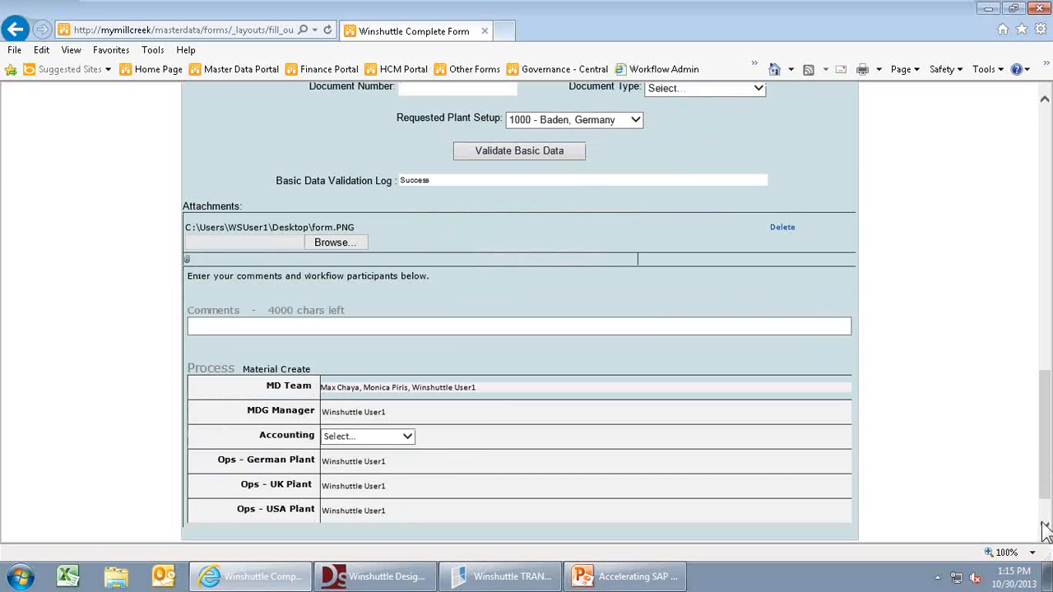
left_click(406, 437)
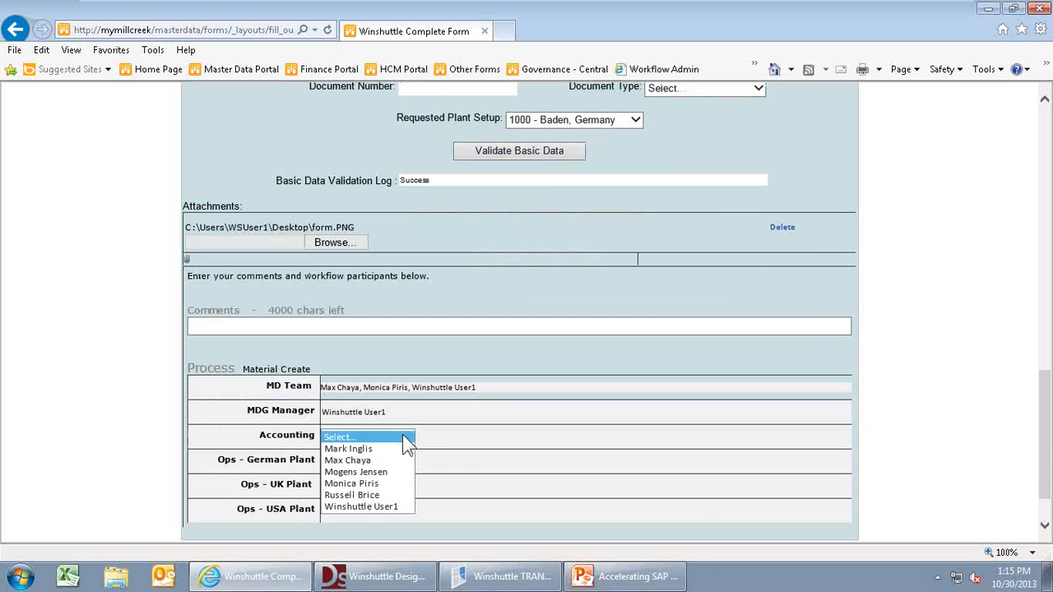
left_click(386, 507)
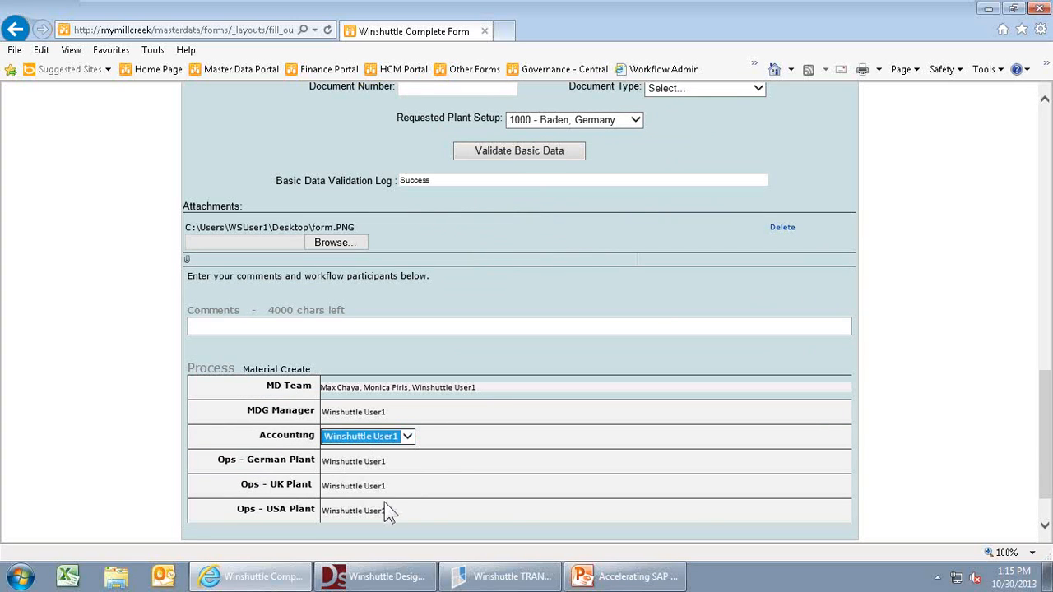
left_click(1044, 526)
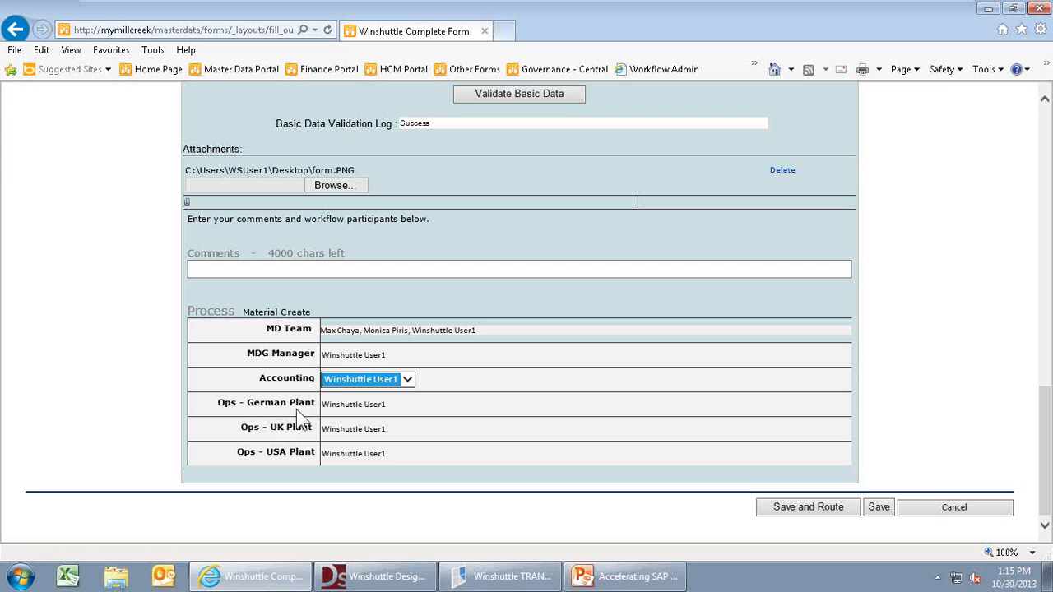
left_click(229, 270)
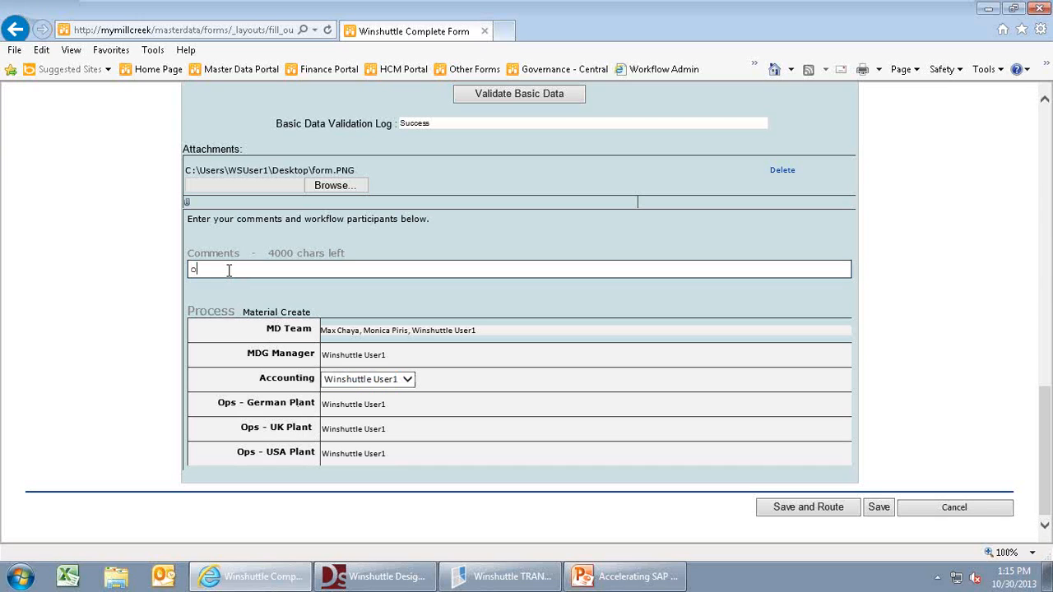
type("ok pls approve")
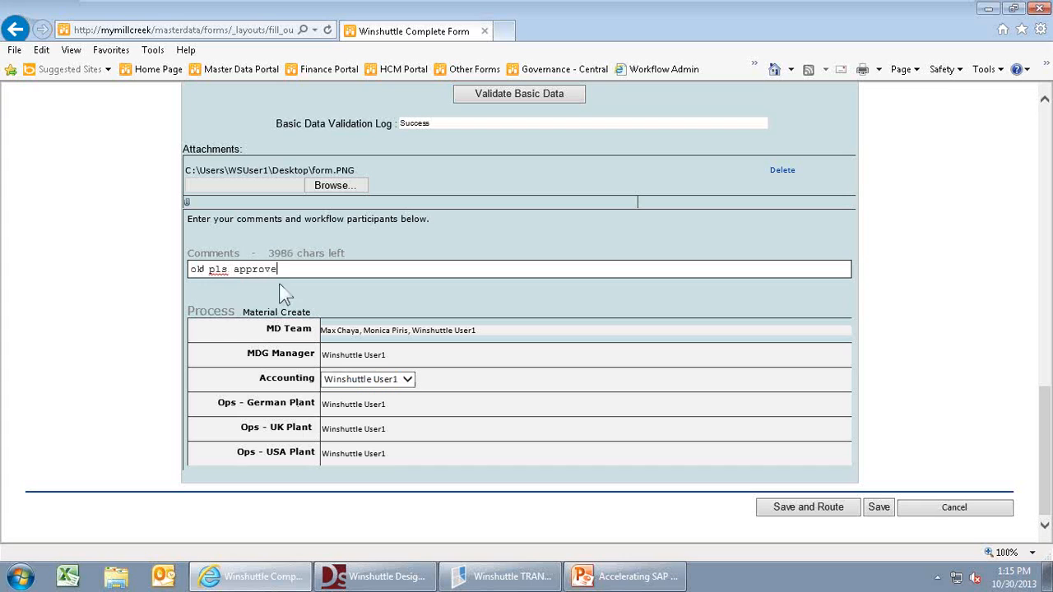
- Save and route the request, then view its pending tasks in the Winshuttle Task List
left_click(778, 513)
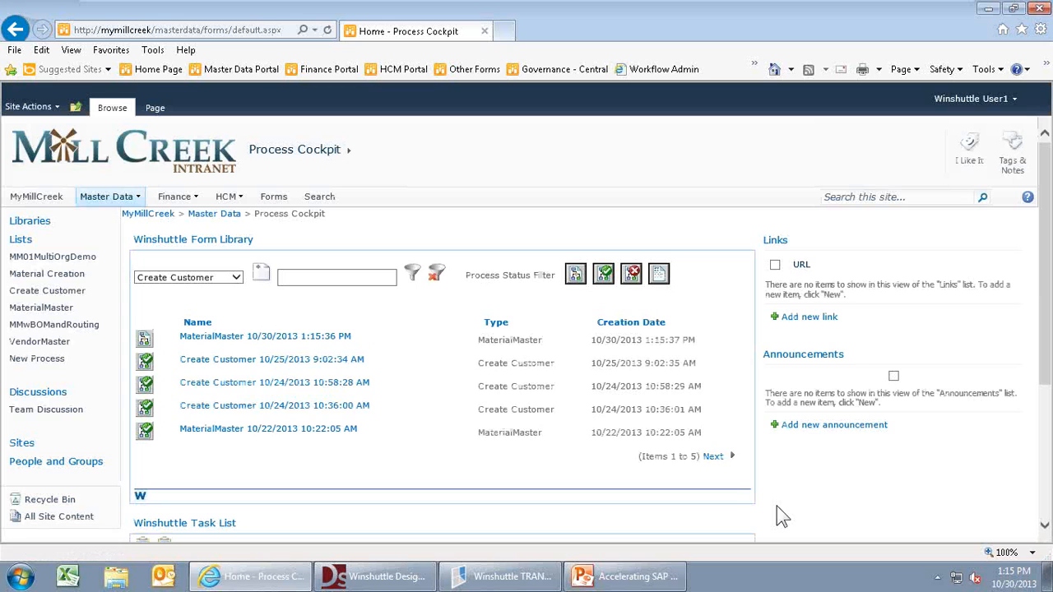
left_click(1045, 525)
scroll(1044, 526, "down", 3)
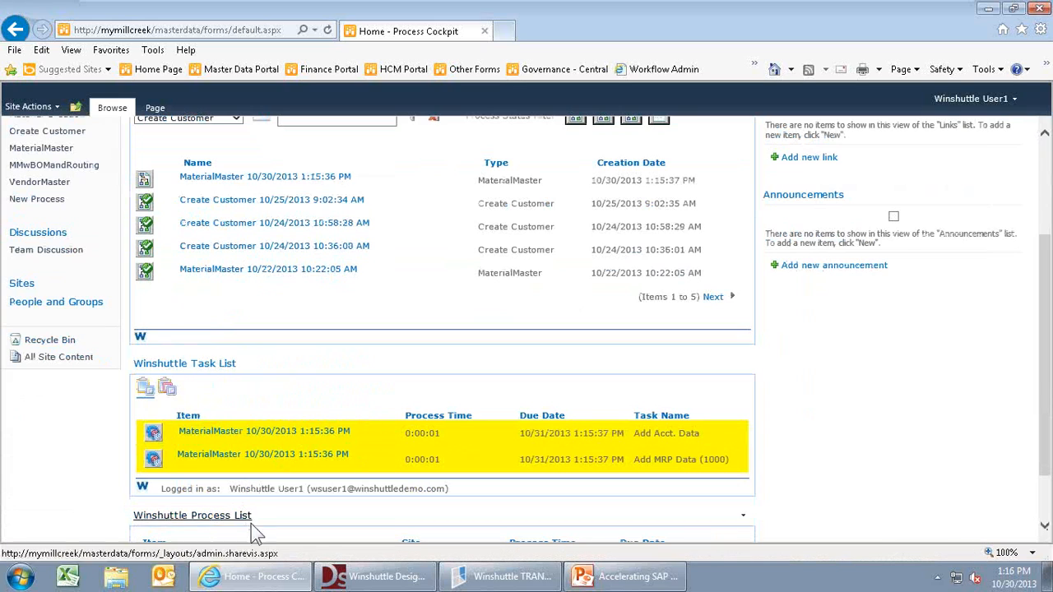
- Open last month's Add MRP Data (1000) assignment e-mail from the Outlook Inbox
left_click(168, 579)
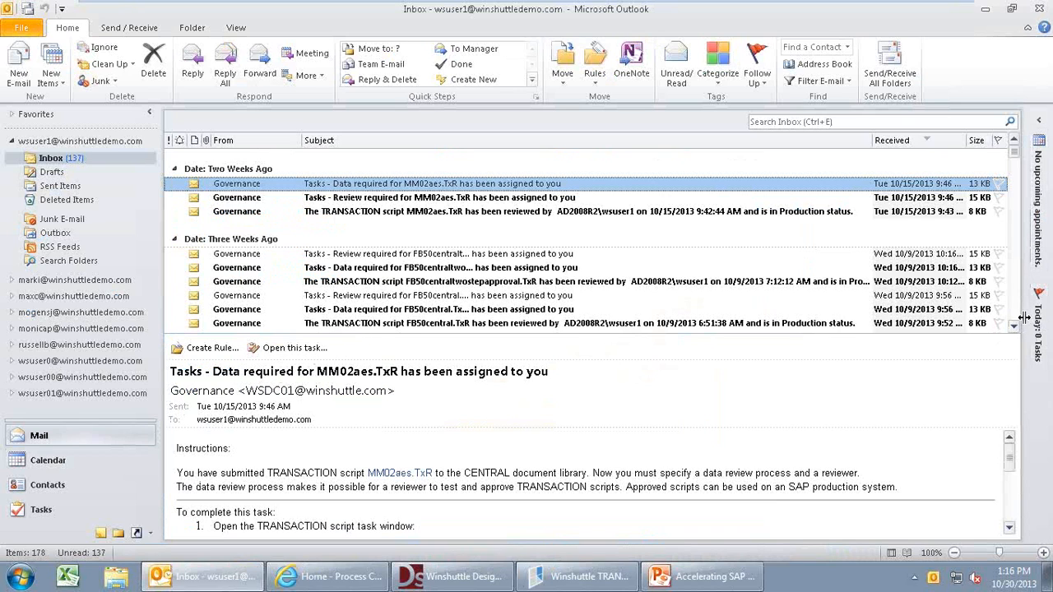
scroll(1020, 320, "down", 5)
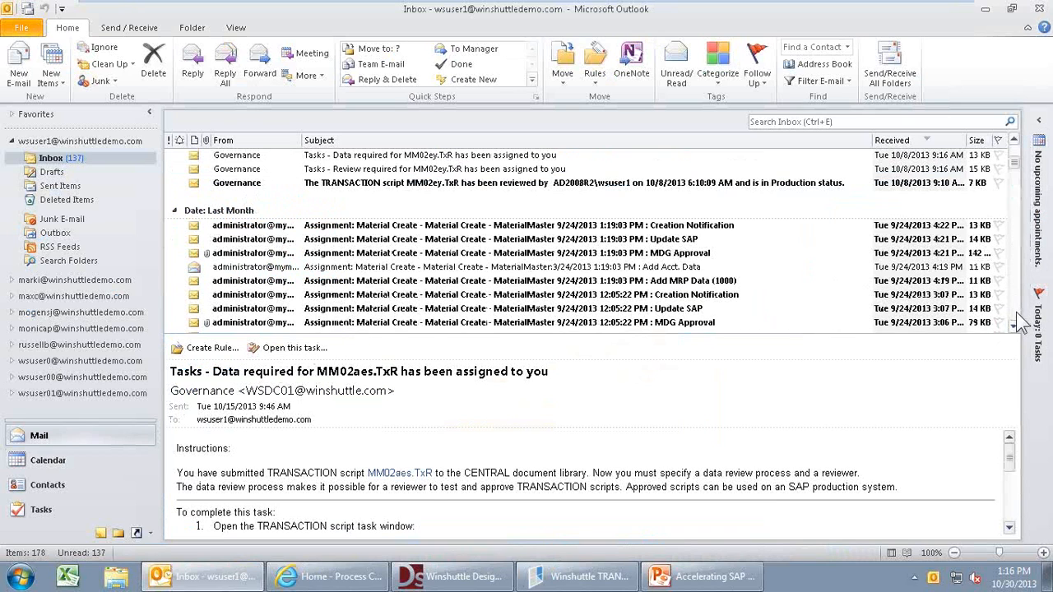
double_click(306, 280)
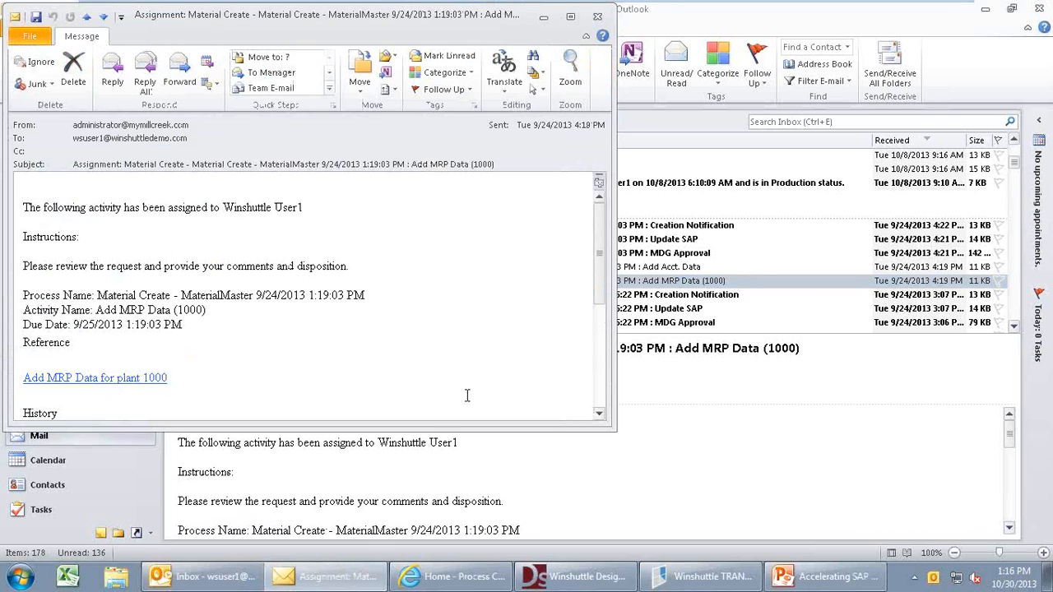
- Open the request's Add Acct. Data task from the Process Cockpit
left_click(459, 580)
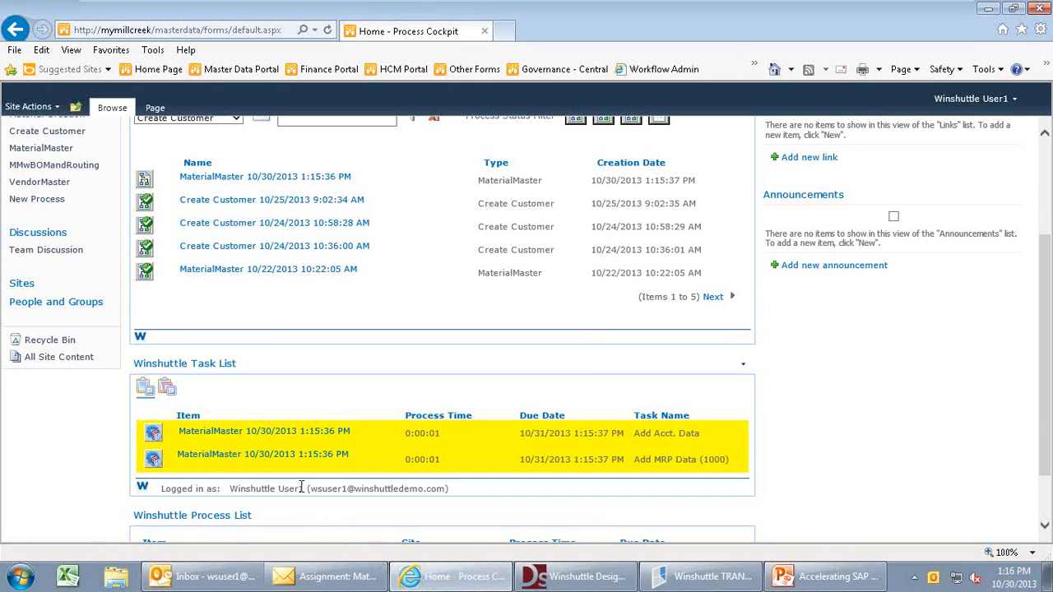
left_click(239, 435)
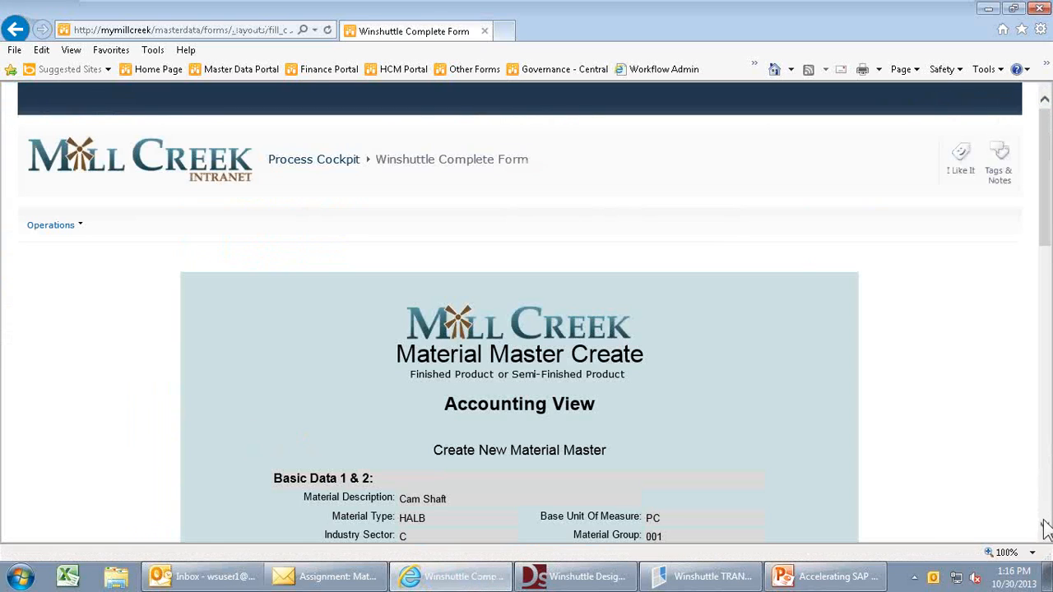
left_click(1044, 527)
left_click_drag(1045, 531, 1045, 531)
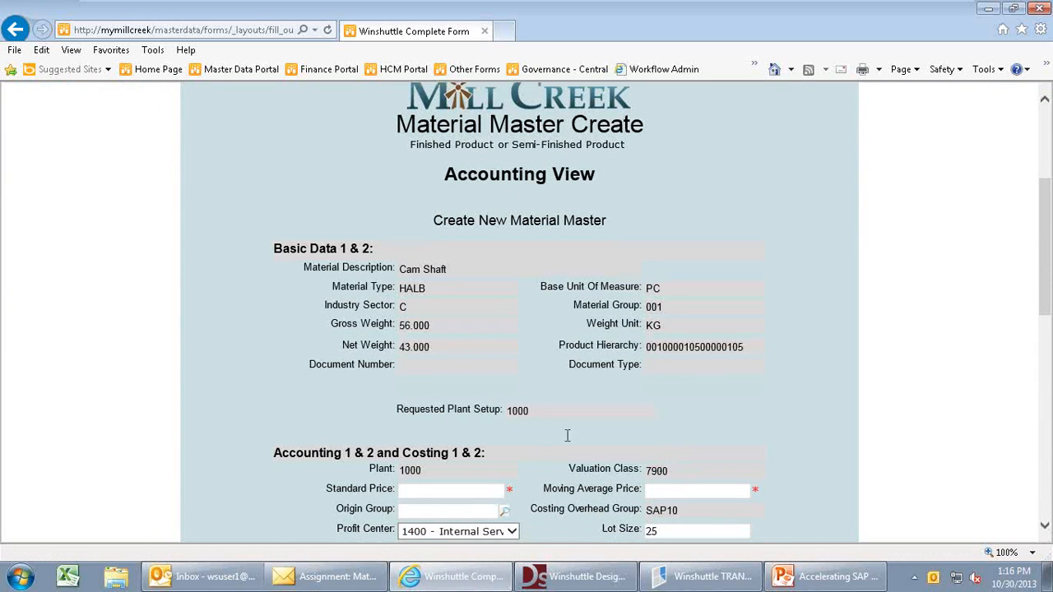
left_click(1044, 528)
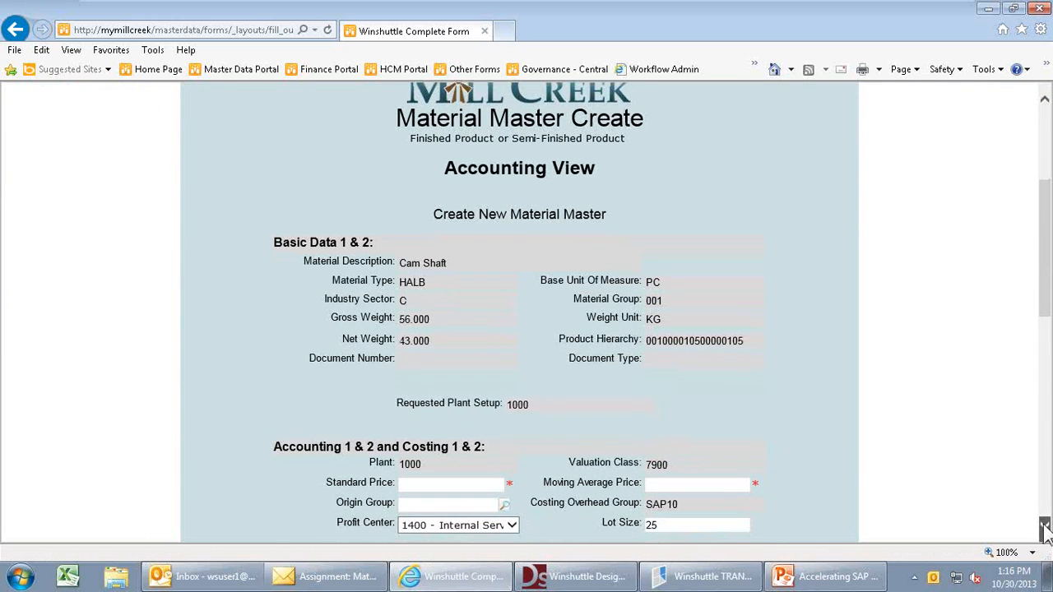
left_click_drag(1044, 530, 1044, 531)
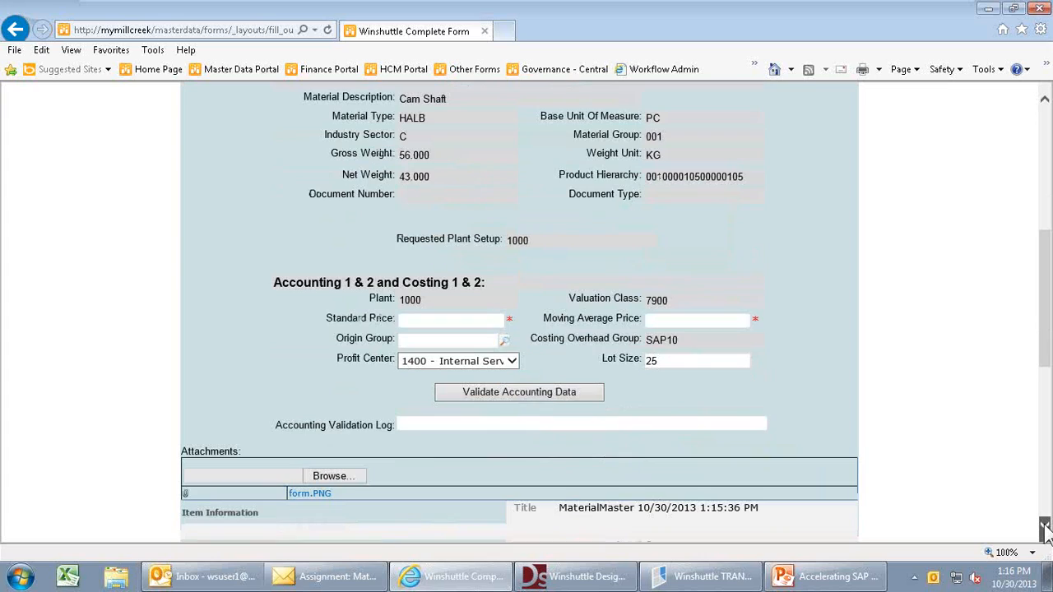
- Enter standard price 25 and moving average price 35, then validate the accounting data
left_click(412, 321)
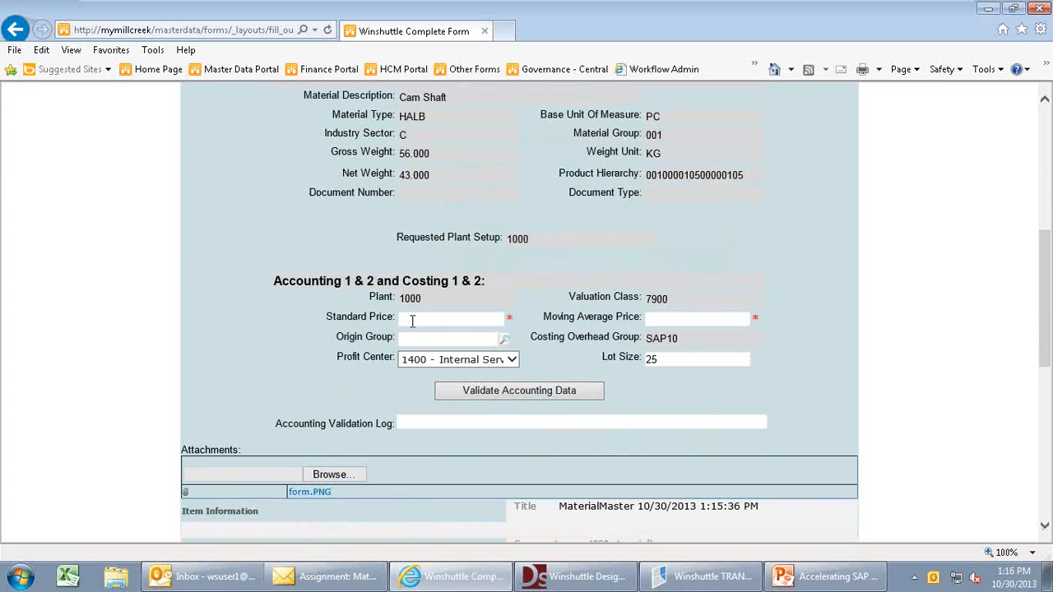
type("25")
type("00")
left_click(677, 320)
type("35")
left_click(514, 388)
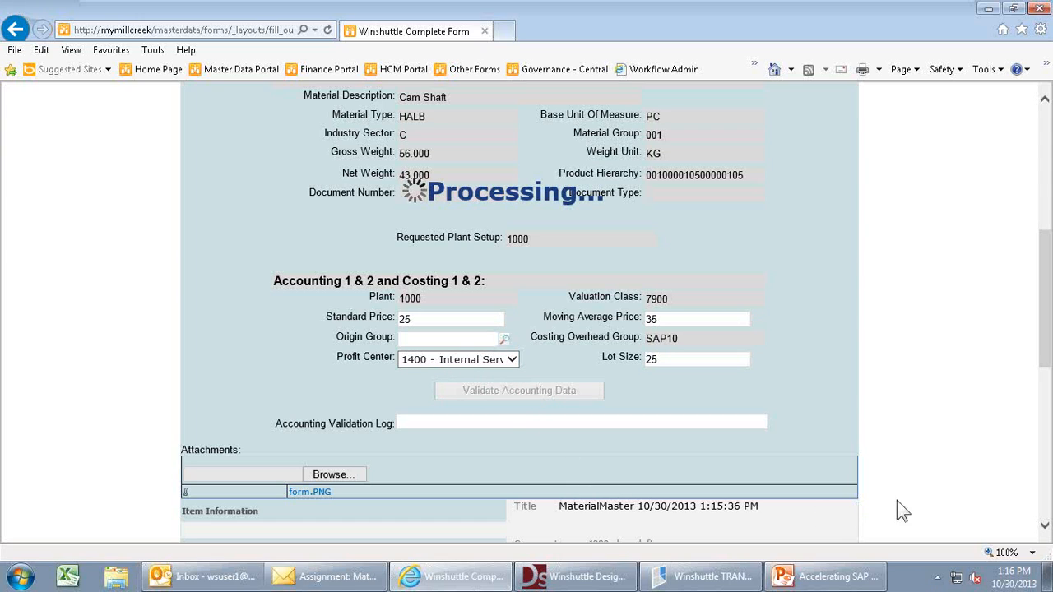
- Comment 'ok' on the accounting task and continue to submit it
left_click(1043, 526)
scroll(1044, 531, "down", 5)
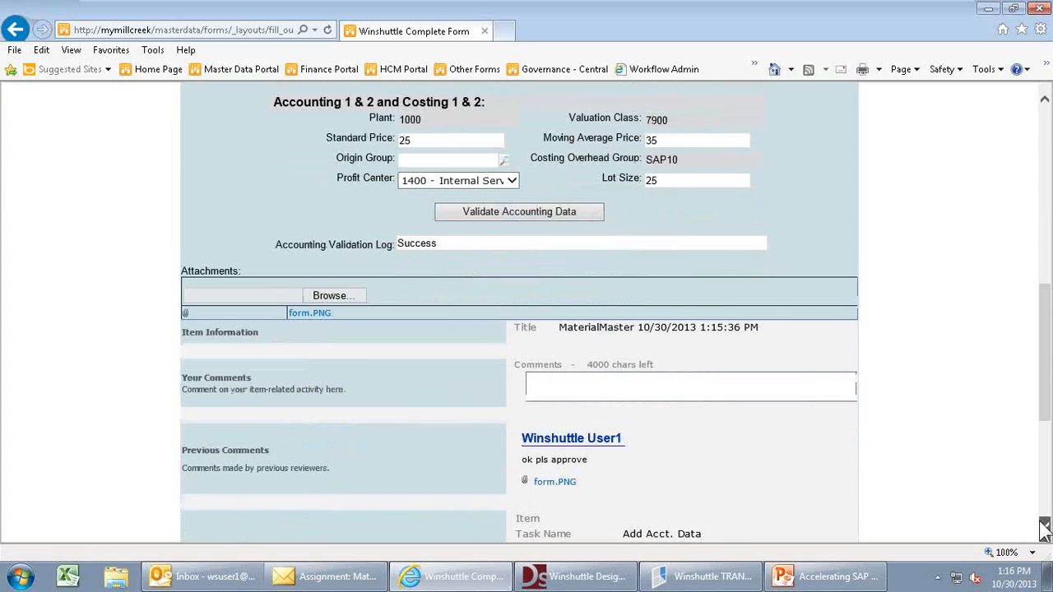
left_click(543, 335)
type("ok")
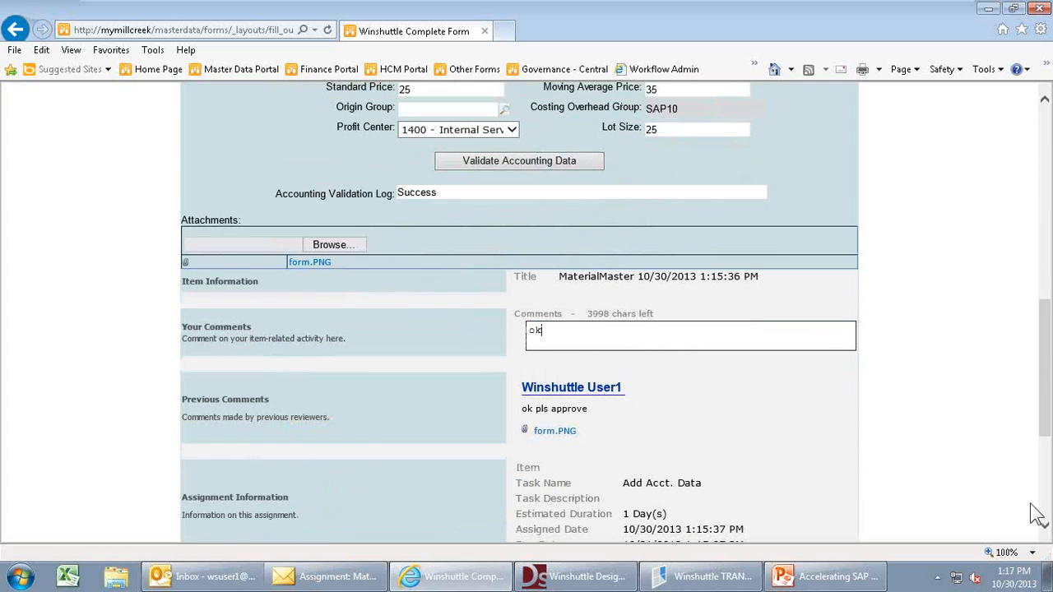
scroll(1043, 508, "down", 1)
scroll(1044, 514, "down", 5)
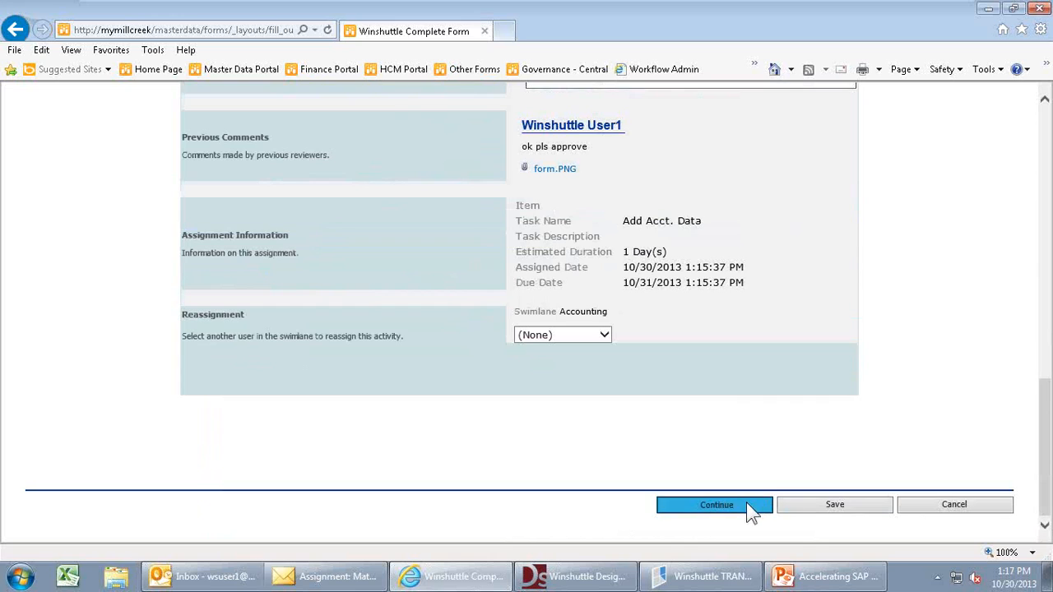
left_click(746, 504)
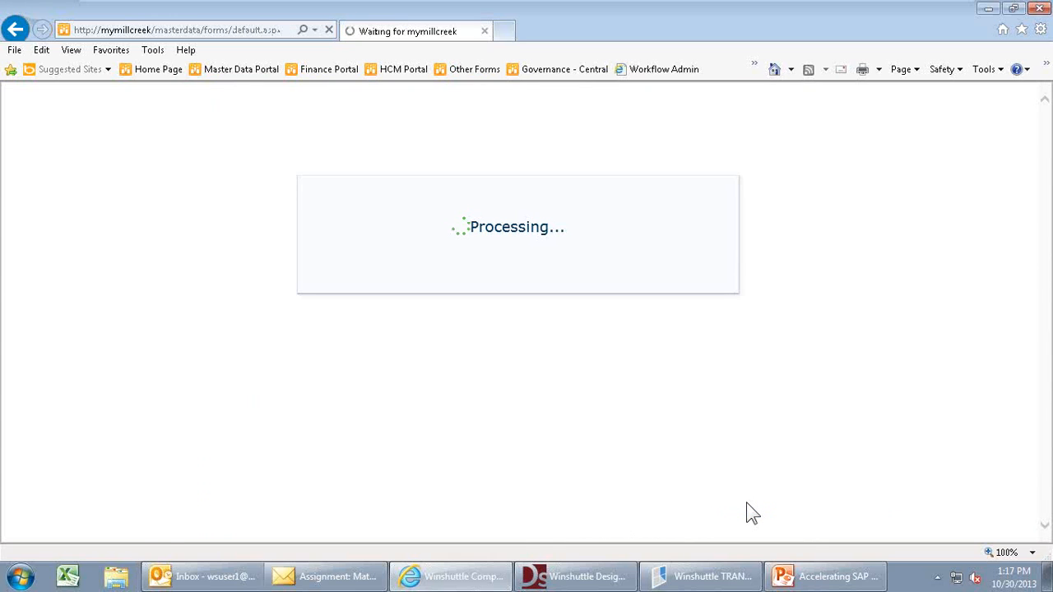
- Open the remaining Add MRP Data (1000) task for the Cam Shaft material from the Task List
left_click(1045, 527)
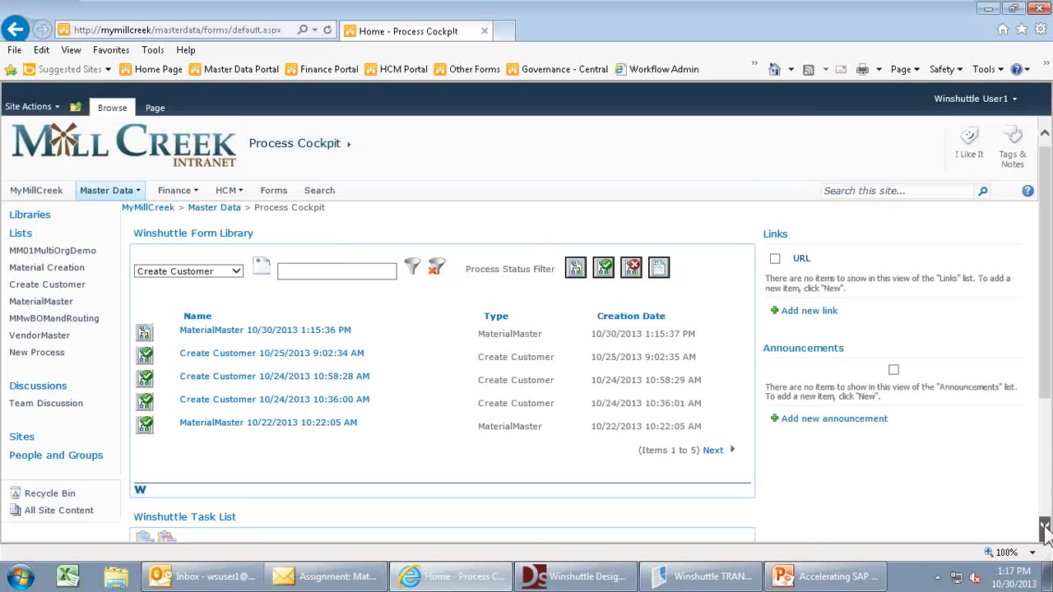
scroll(1044, 527, "down", 5)
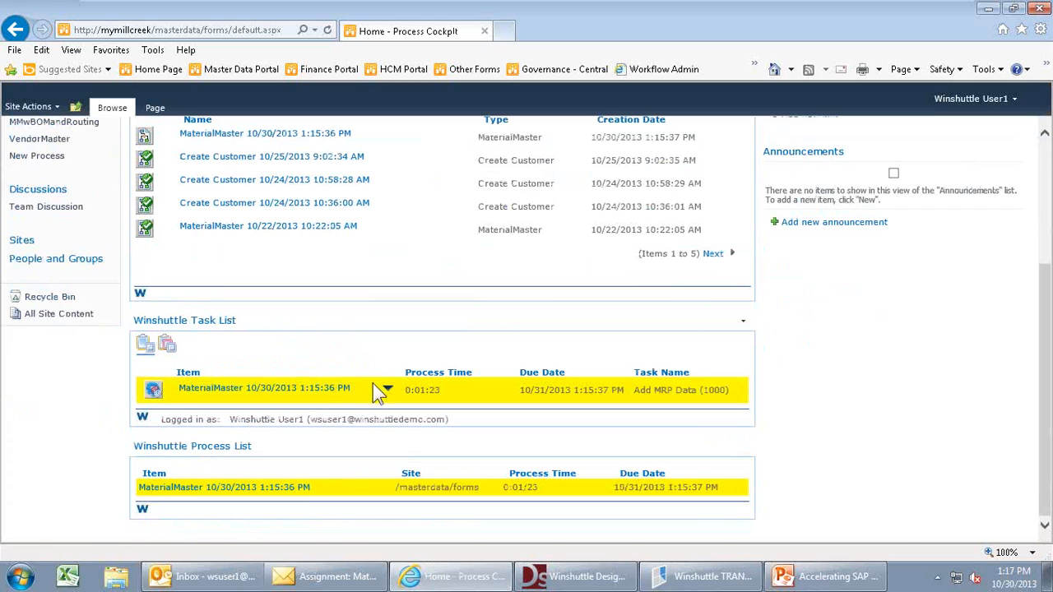
left_click(322, 393)
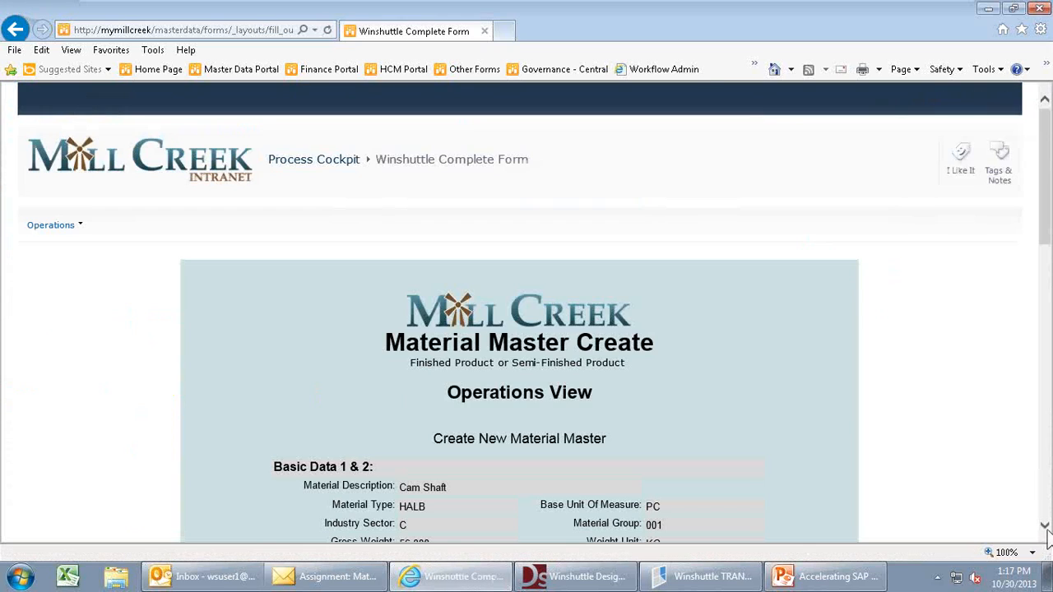
- Set MRP Group 0000-No planning, MRP Controller 002 - MRP Ctrl 2, Procurement Type E - In-house production, then validate
left_click(1044, 525)
left_click(1046, 529)
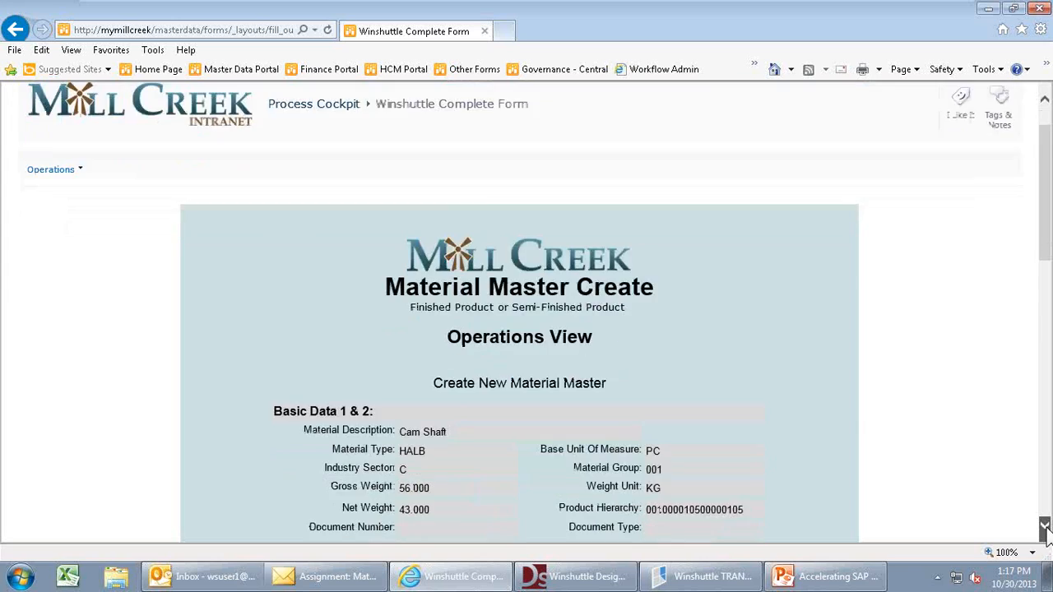
left_click(1046, 529)
left_click(1046, 528)
left_click(1046, 529)
left_click(1045, 529)
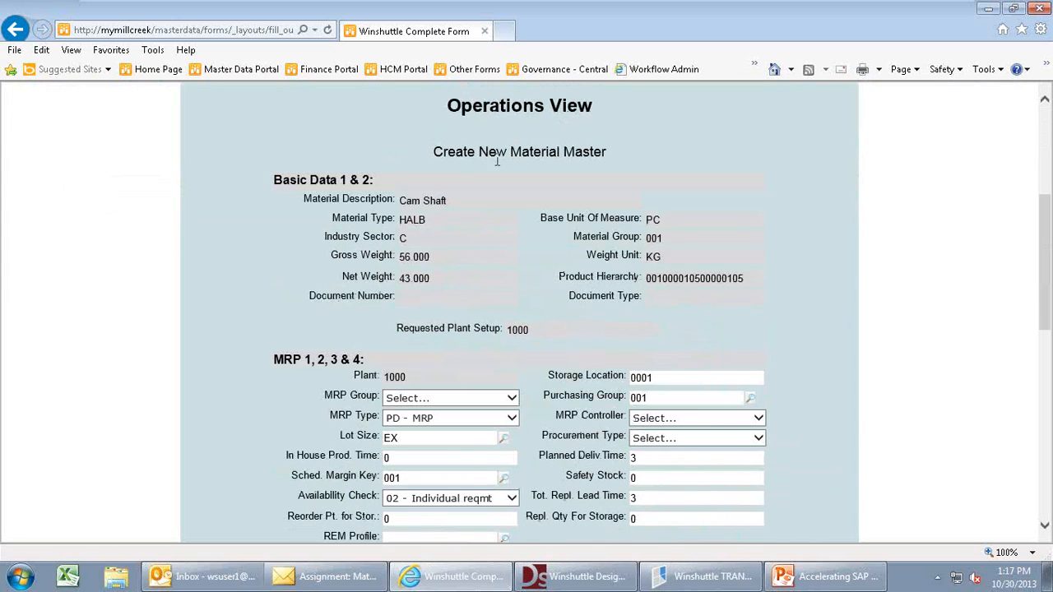
left_click(1045, 528)
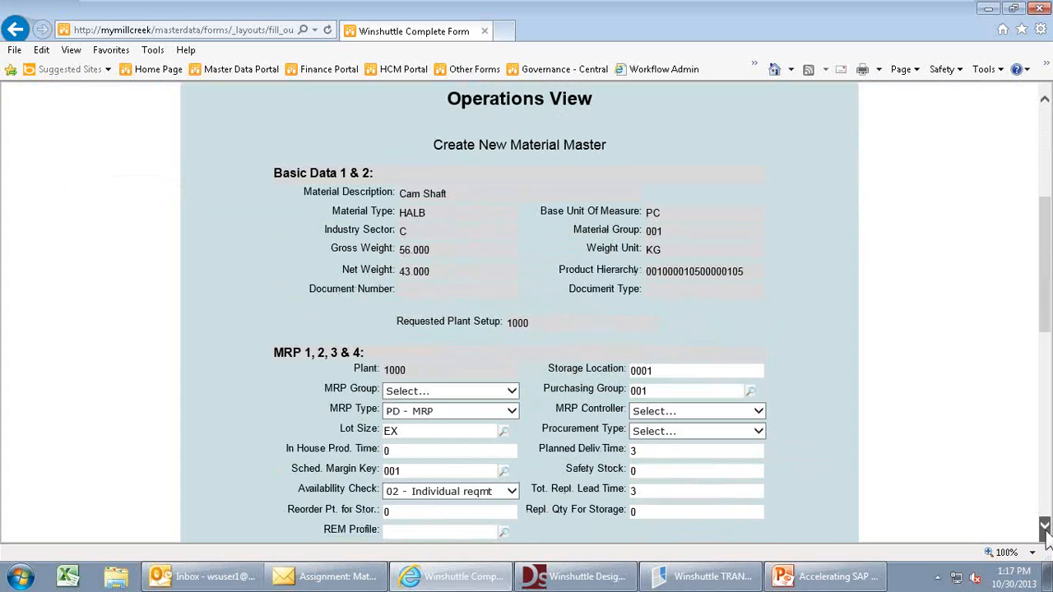
left_click(1045, 530)
left_click(1046, 529)
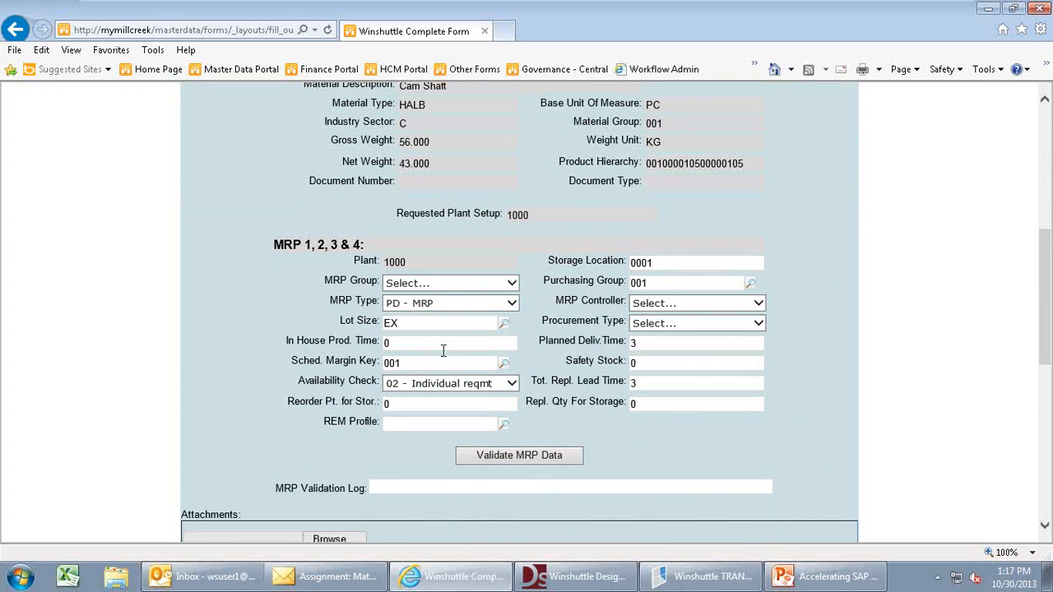
left_click(512, 283)
left_click(474, 296)
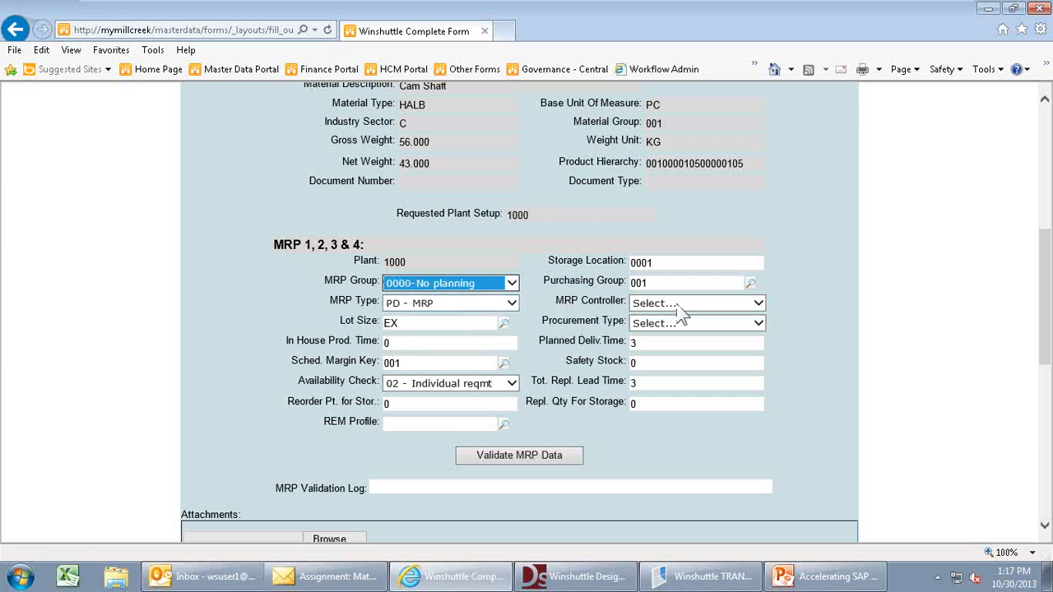
left_click(679, 304)
left_click(691, 328)
left_click(695, 323)
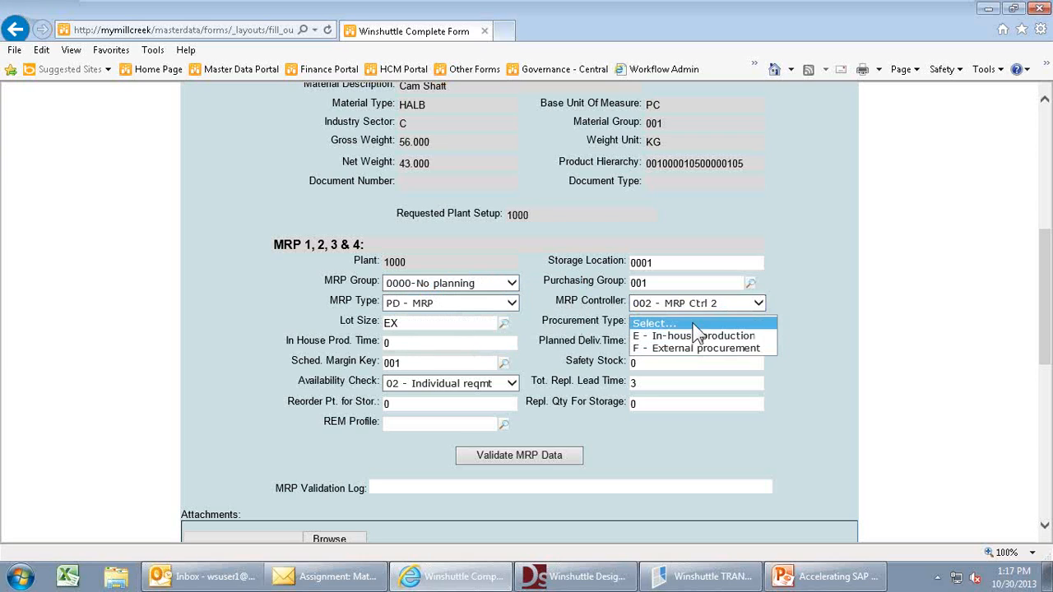
left_click(682, 337)
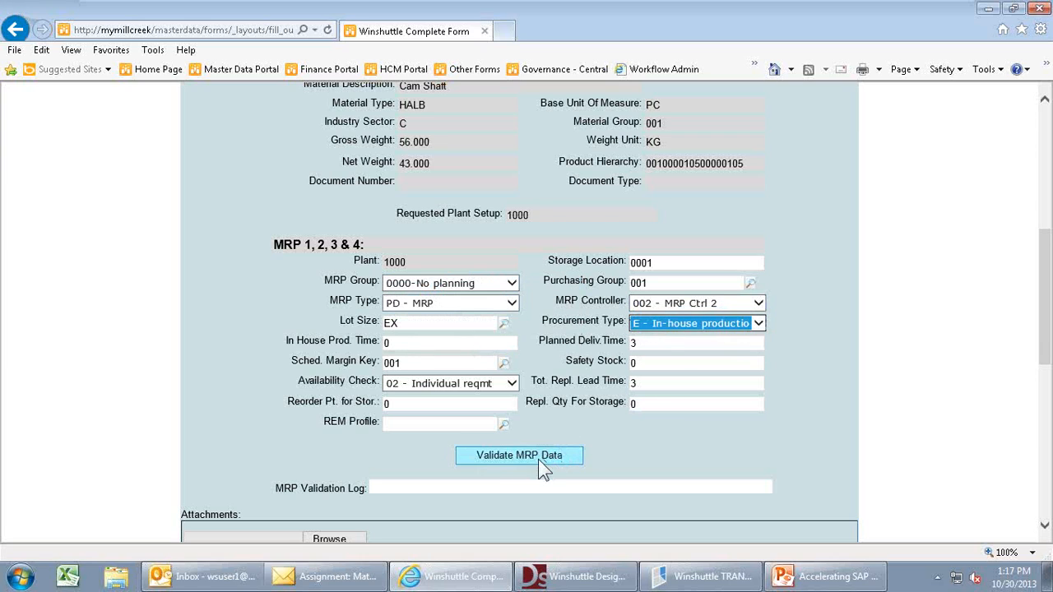
left_click(538, 458)
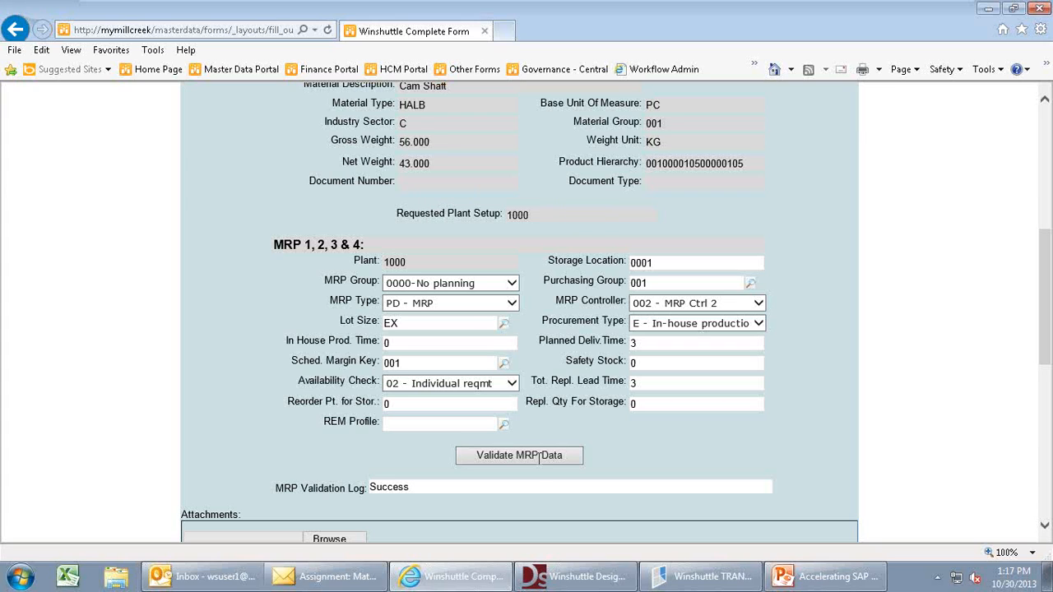
- Set Availability Check to 02 - Individual reqmt
left_click(1044, 527)
left_click(1045, 527)
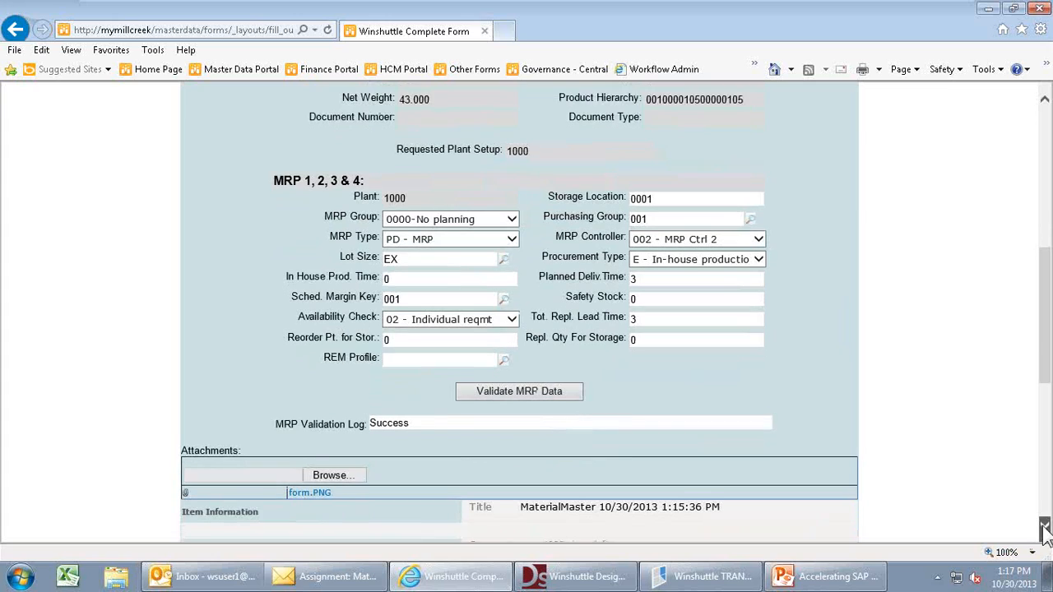
left_click(1045, 527)
left_click(1044, 527)
left_click(1045, 526)
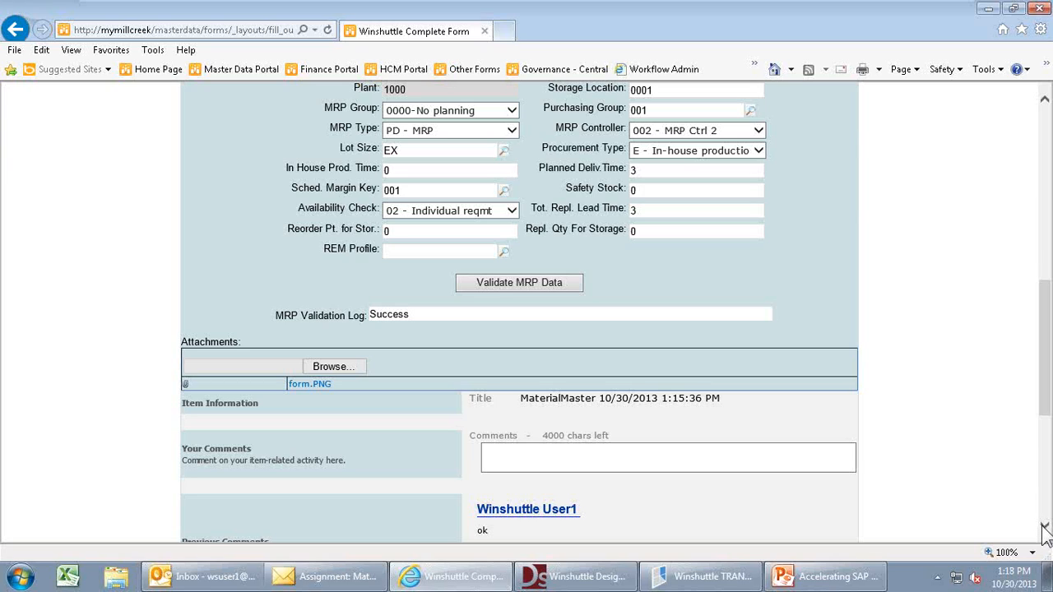
left_click(512, 211)
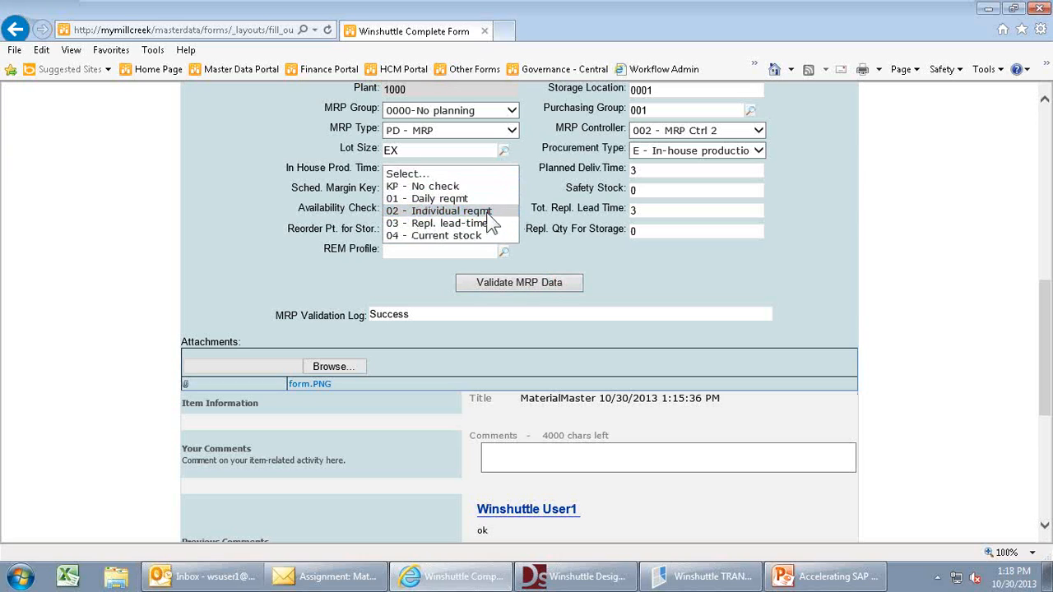
left_click(488, 211)
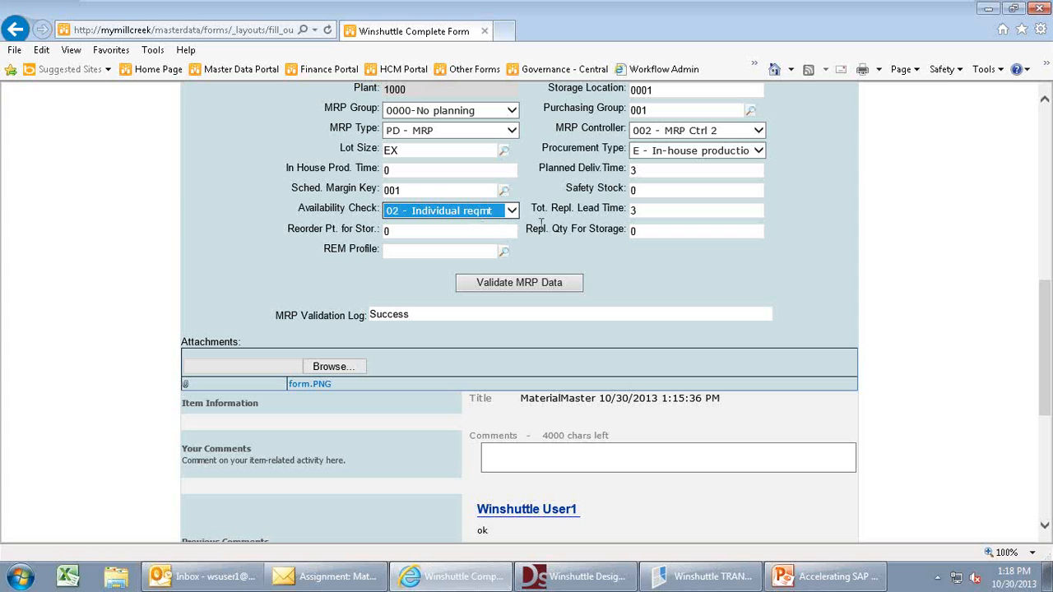
- Add the comment 'ok' and submit the Add MRP Data task with Continue
left_click(1045, 526)
left_click(1044, 526)
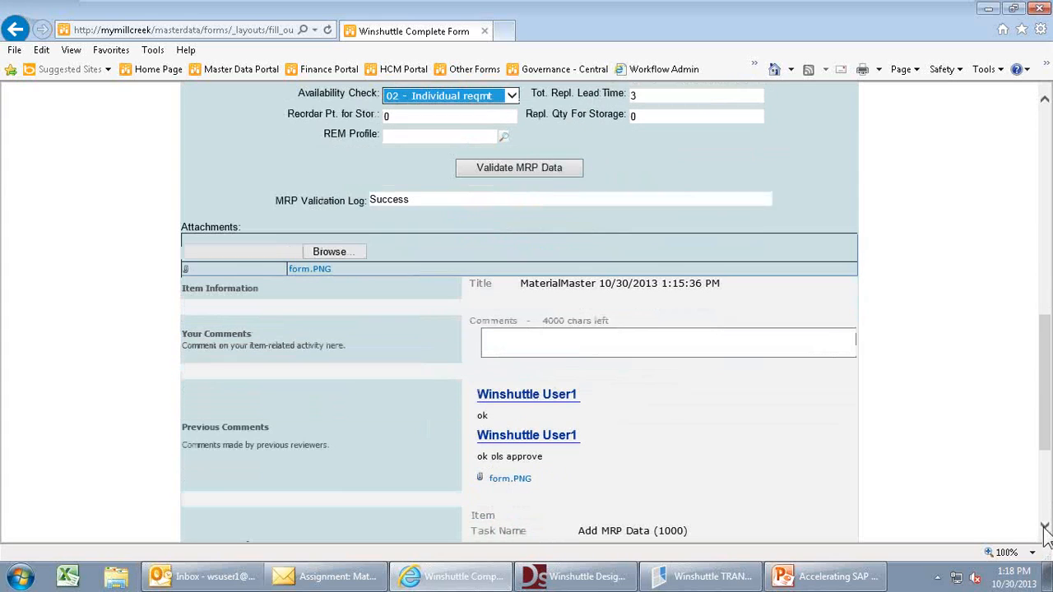
left_click(505, 342)
type("ok")
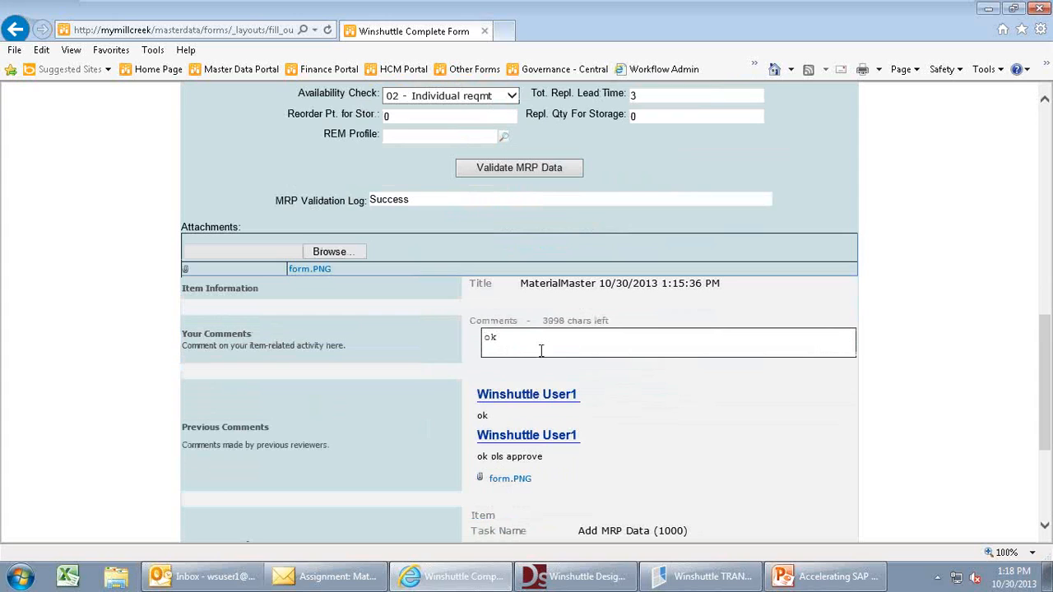
scroll(1045, 520, "down", 5)
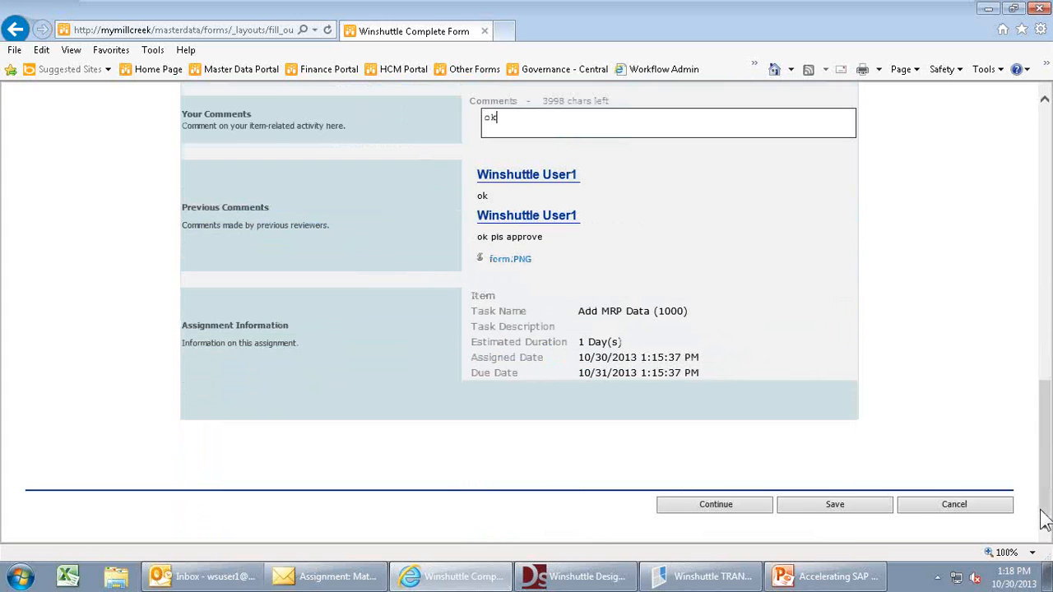
left_click(723, 510)
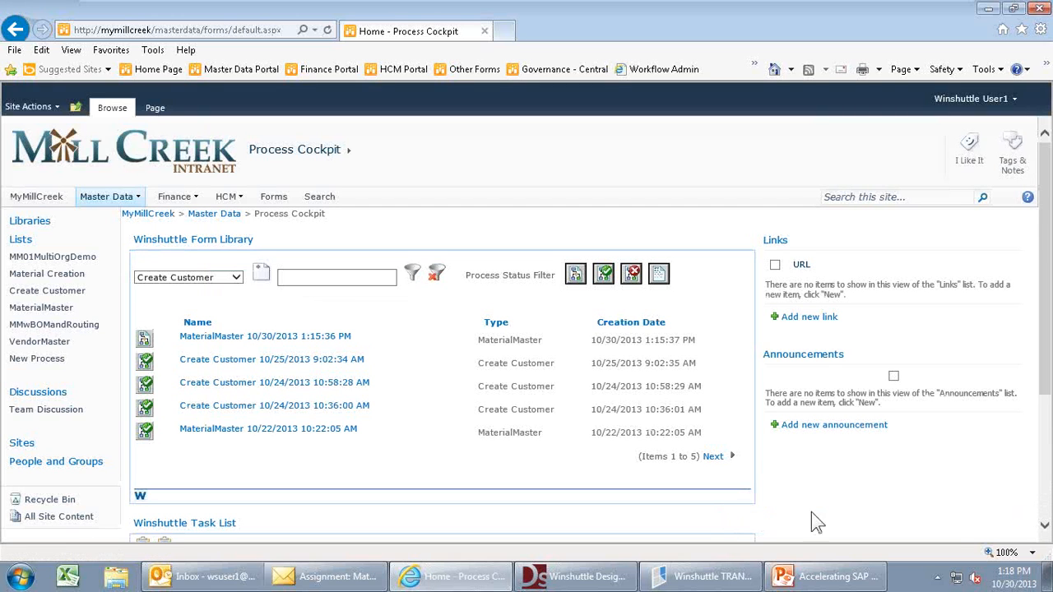
- Open the MaterialMaster MDG Approval task from the Task List
left_click(1044, 526)
scroll(1046, 531, "down", 4)
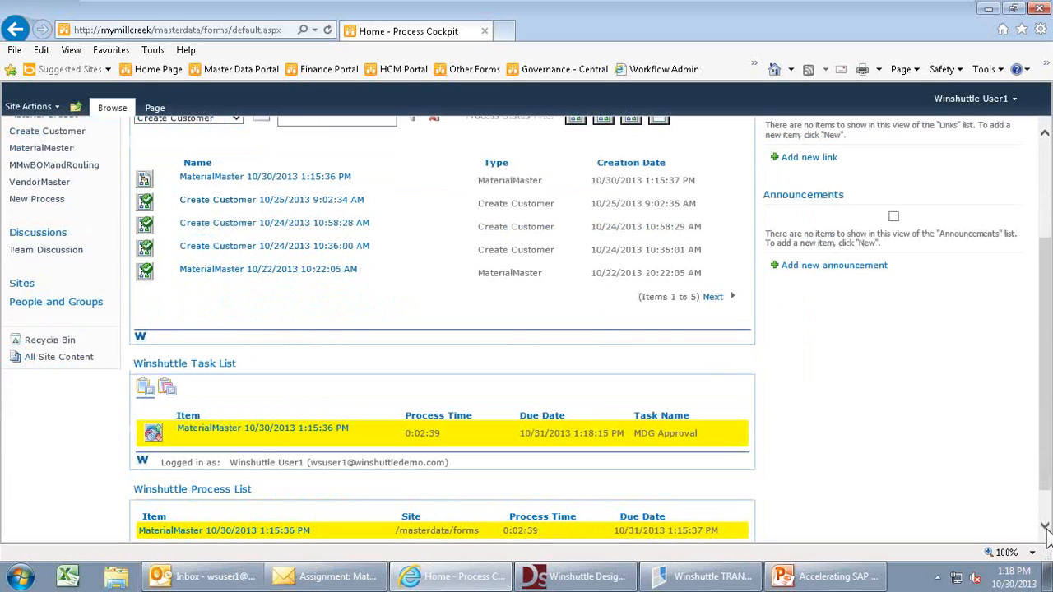
left_click(244, 436)
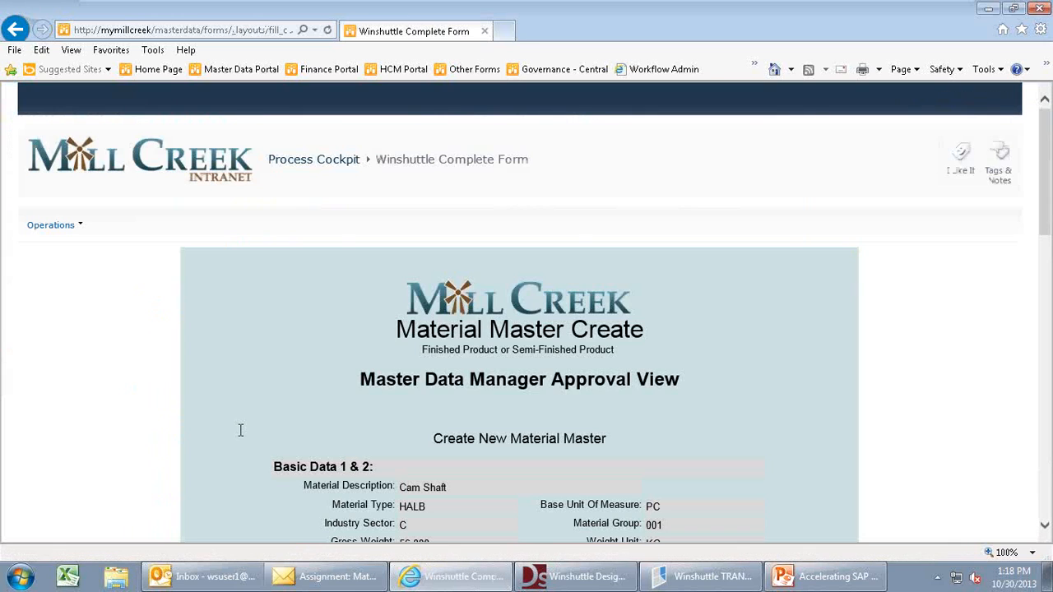
- Comment 'approve' and approve the MDG Approval task
left_click_drag(1044, 530, 1045, 530)
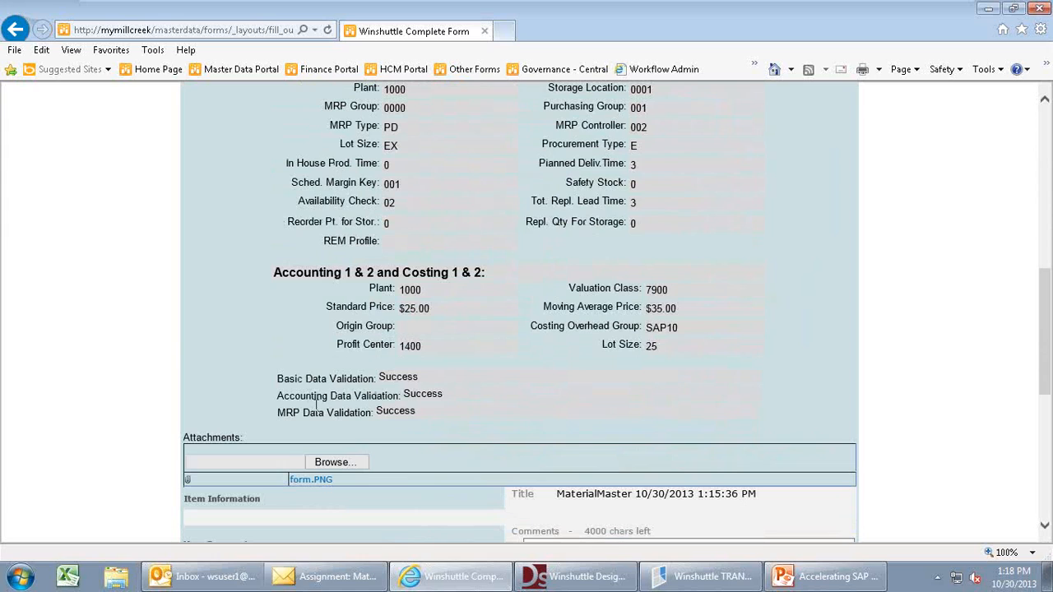
left_click_drag(1044, 530, 1044, 530)
left_click(591, 375)
type("ap")
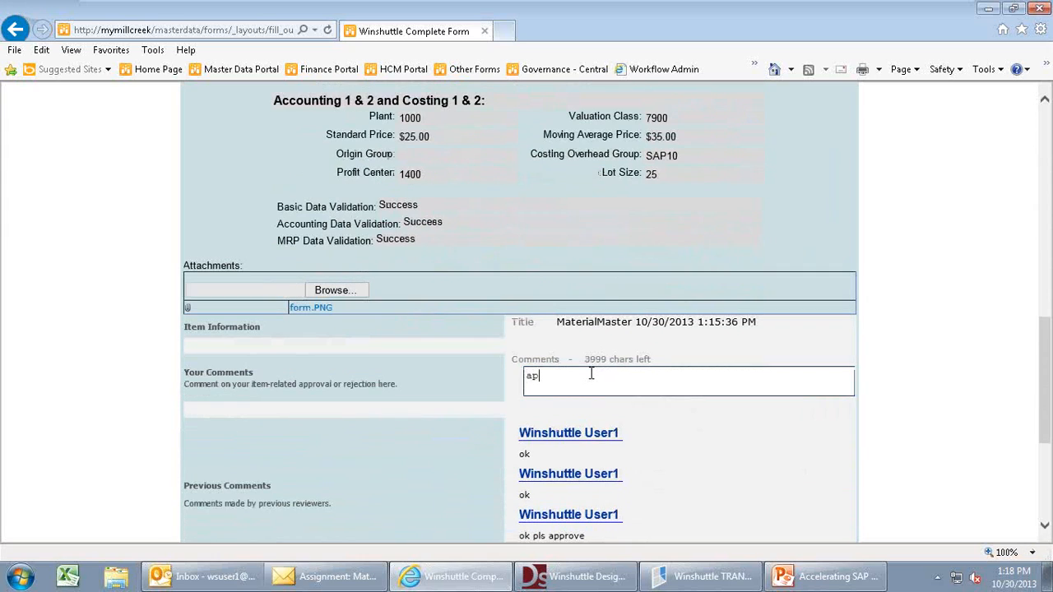
type("prove")
left_click(1043, 519)
left_click(1045, 518)
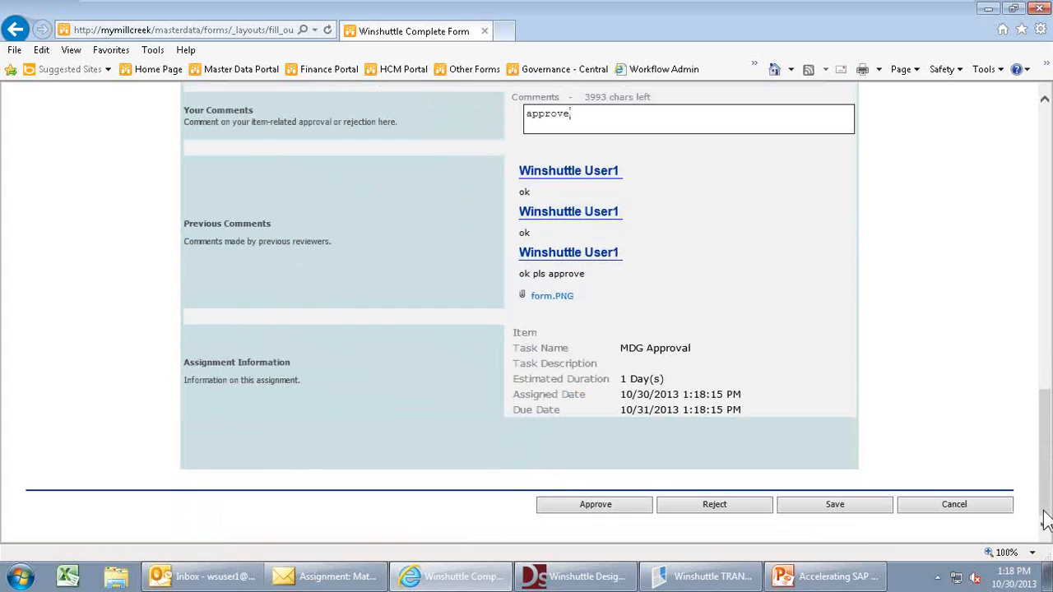
left_click(618, 505)
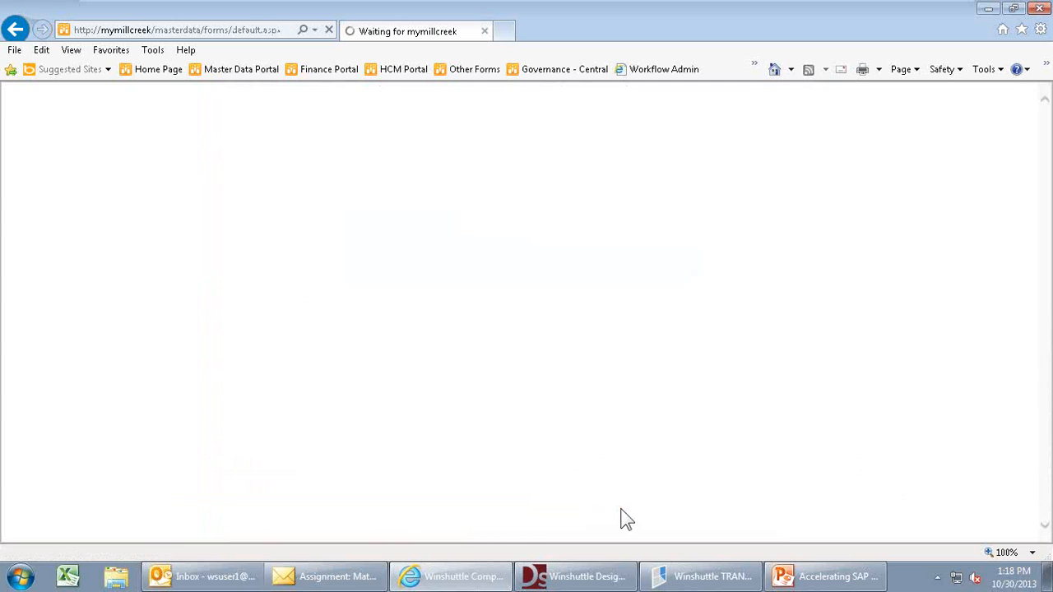
- Open the MaterialMaster Update SAP task and review the Cam Shaft values in the Master Data Group View
left_click(1044, 526)
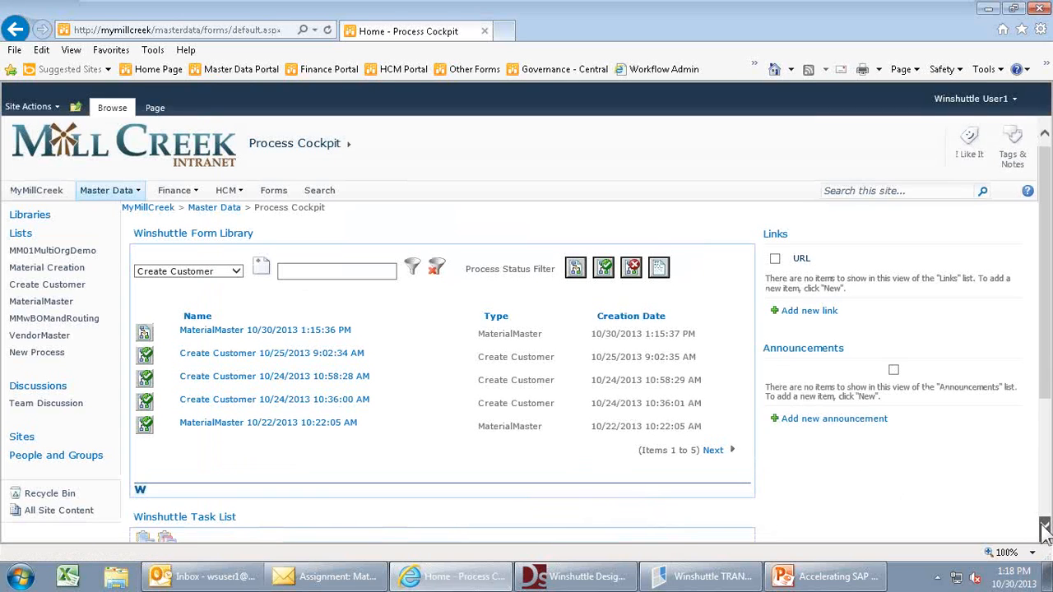
left_click(1045, 526)
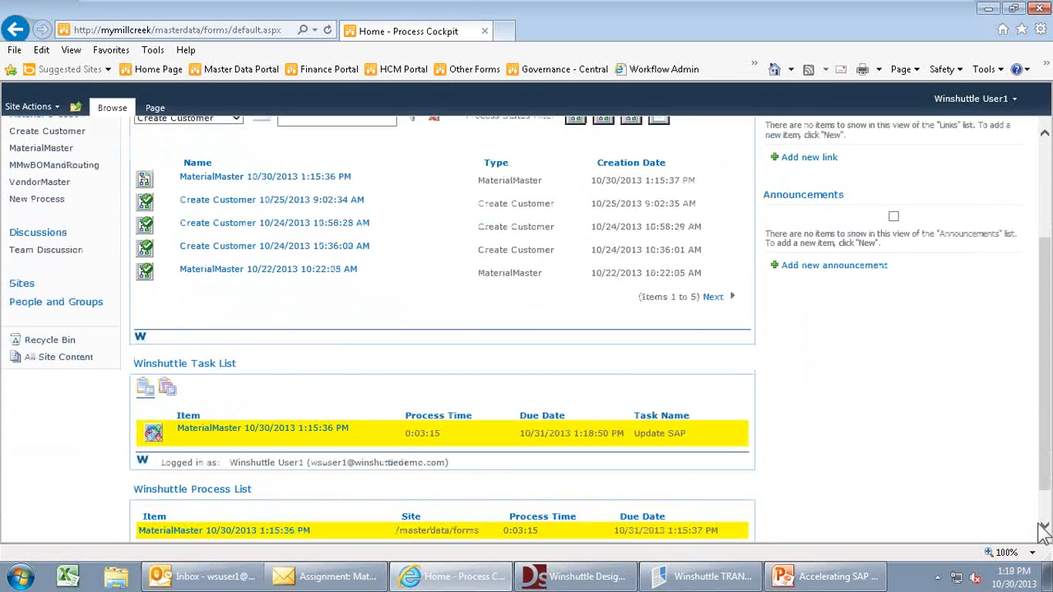
left_click(264, 440)
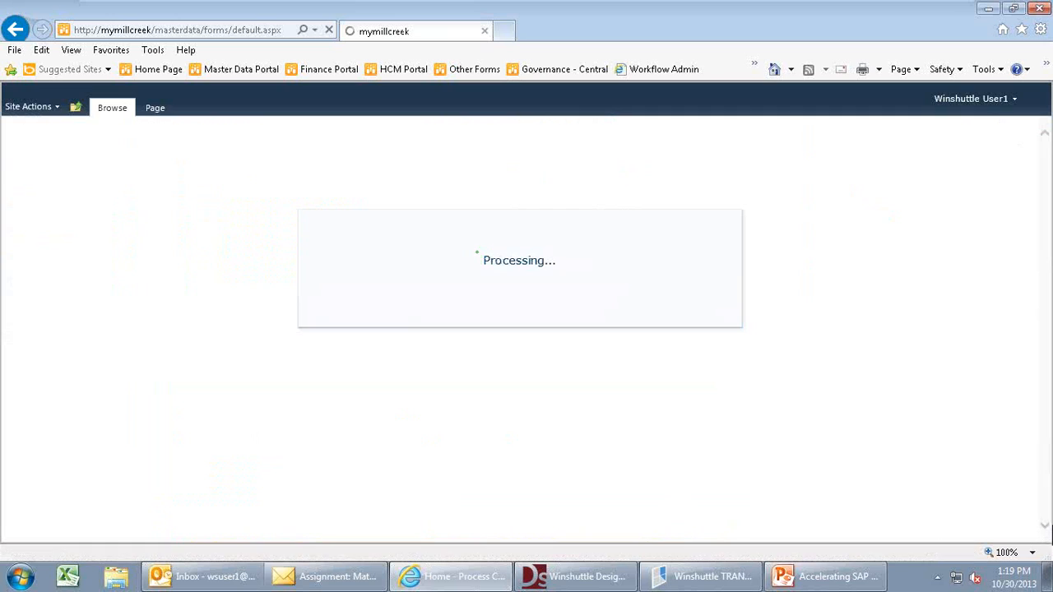
left_click(1044, 527)
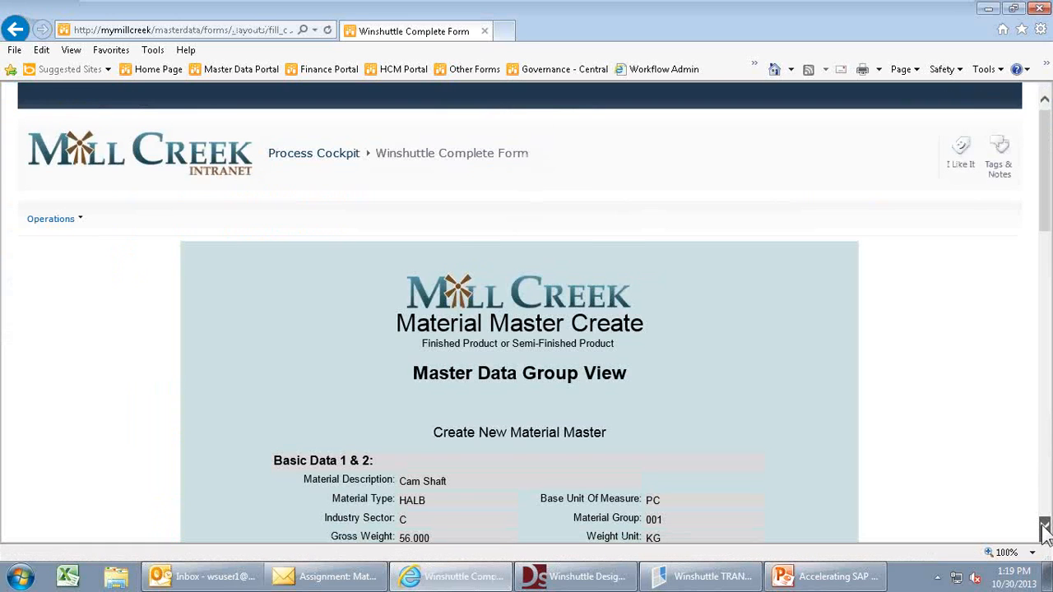
left_click(1045, 526)
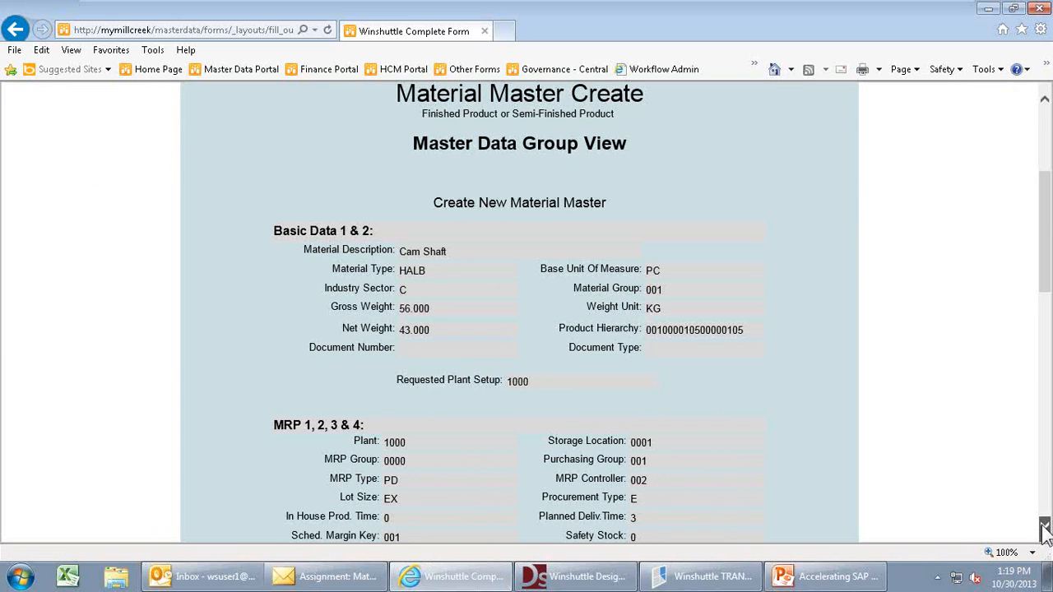
left_click(1044, 526)
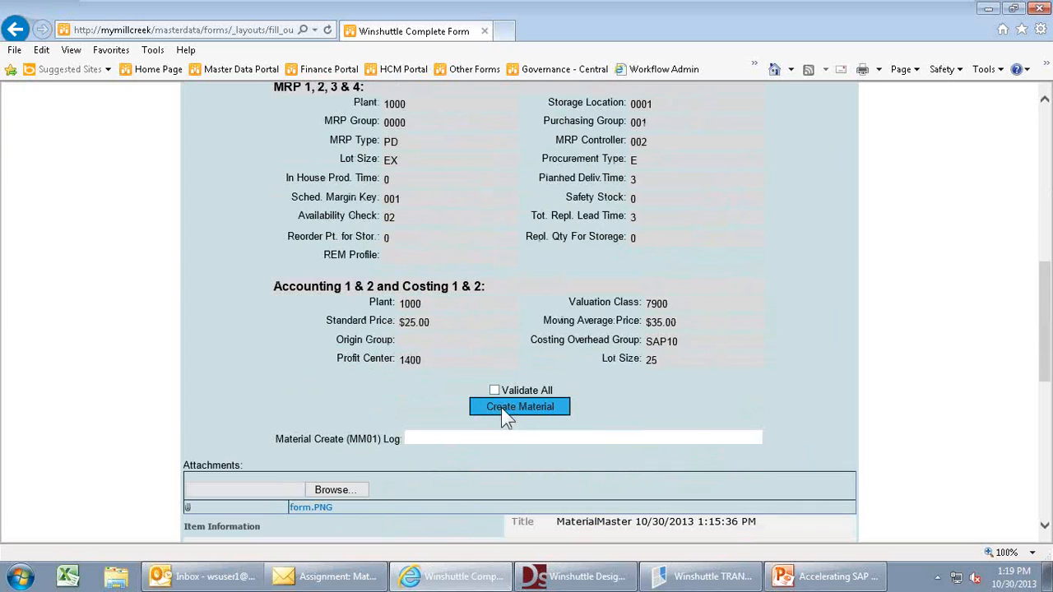
- Create the material in SAP via MM01, confirm the log shows 'Material 77684 created', and approve
left_click(502, 407)
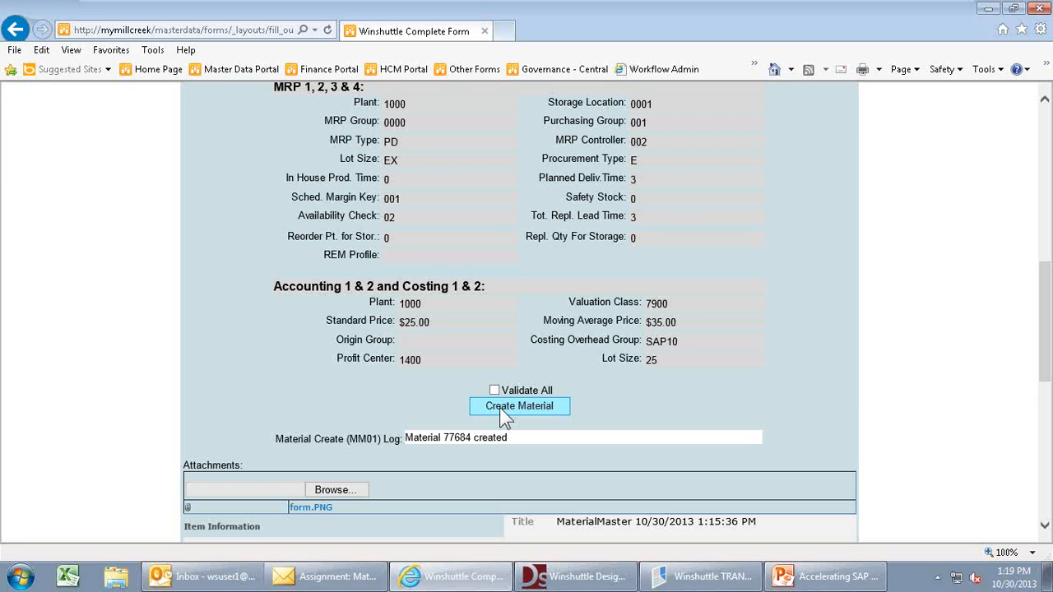
left_click_drag(510, 438, 403, 437)
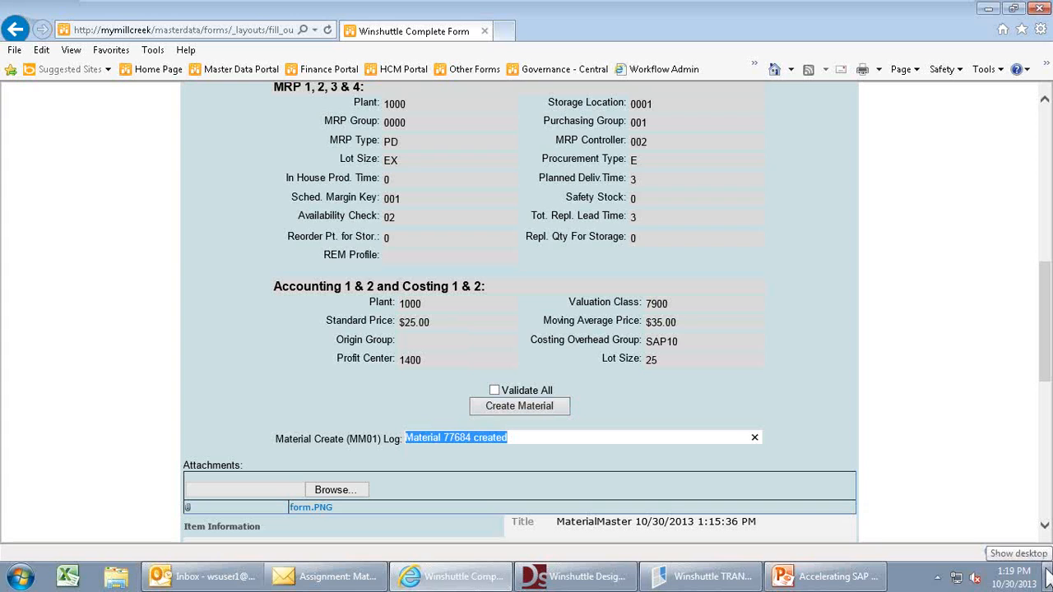
left_click(1044, 526)
scroll(1044, 531, "down", 5)
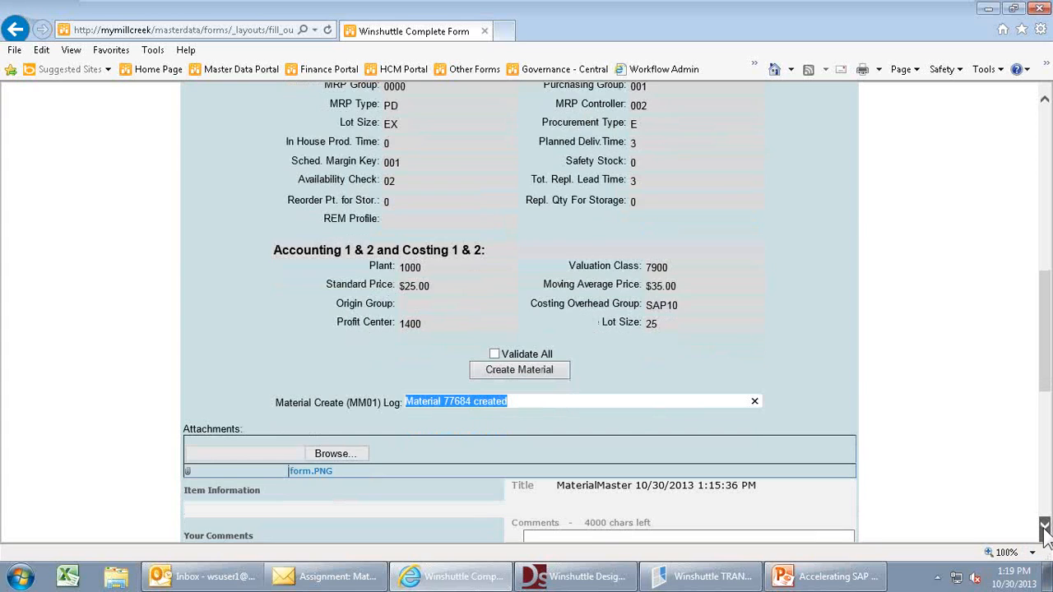
scroll(1044, 530, "down", 2)
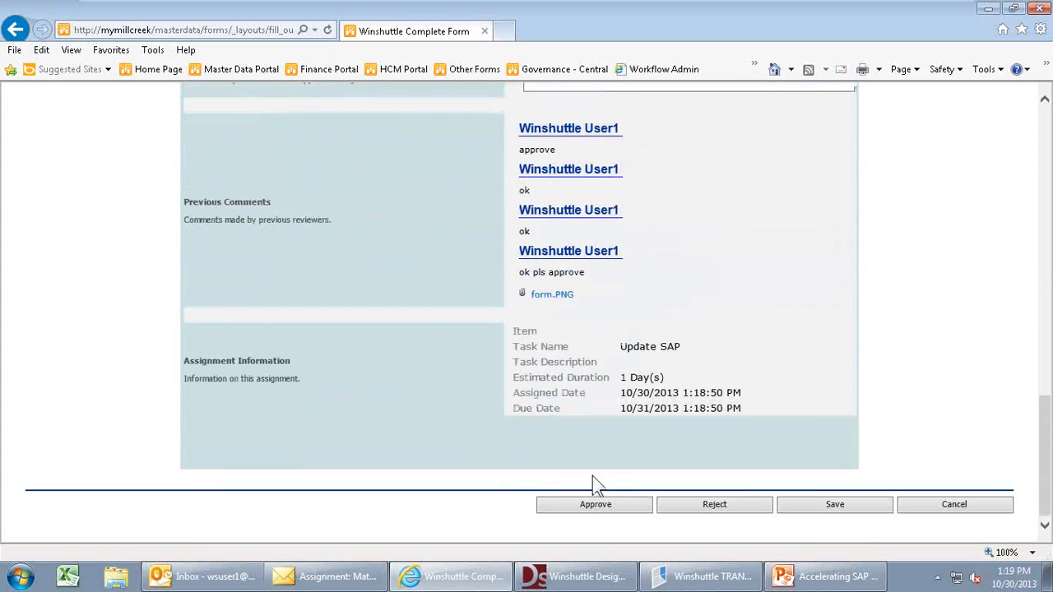
left_click(587, 504)
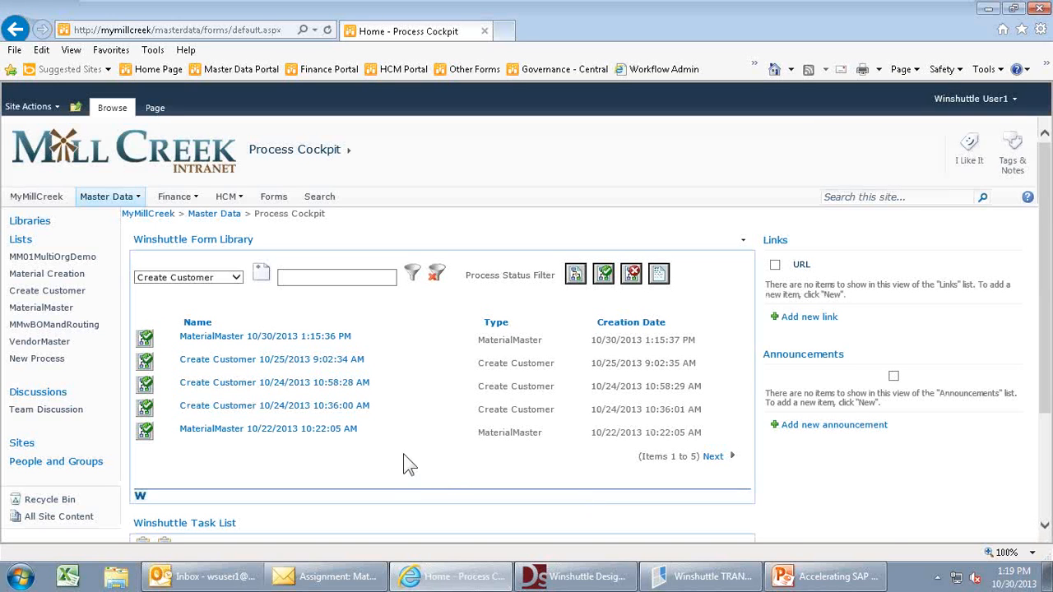
- Review the completed MaterialMaster request's workflow history, then return to the Master Data Portal home page
left_click(200, 338)
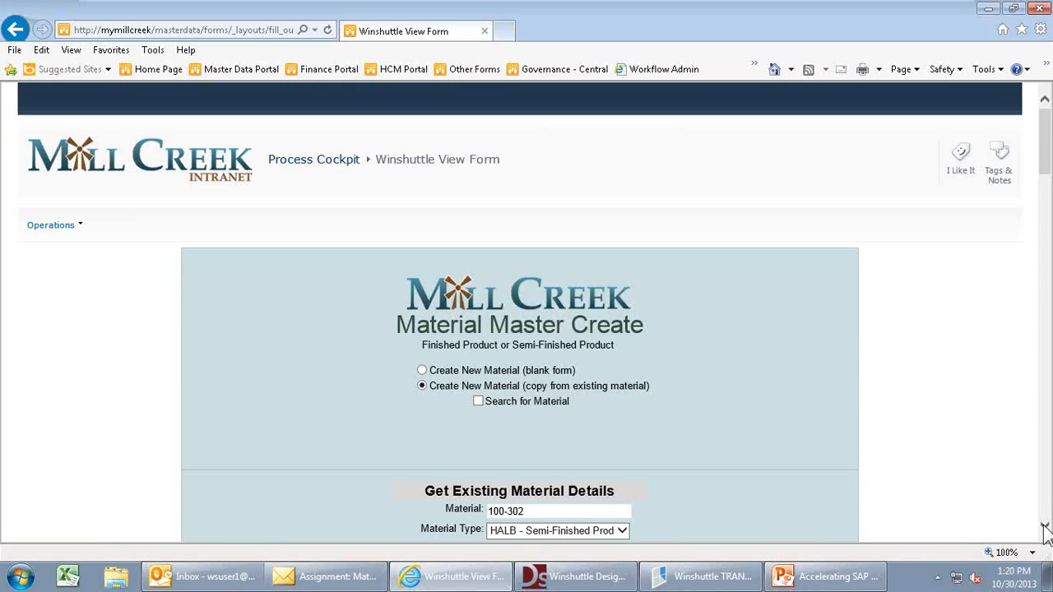
left_click_drag(1045, 531, 1044, 531)
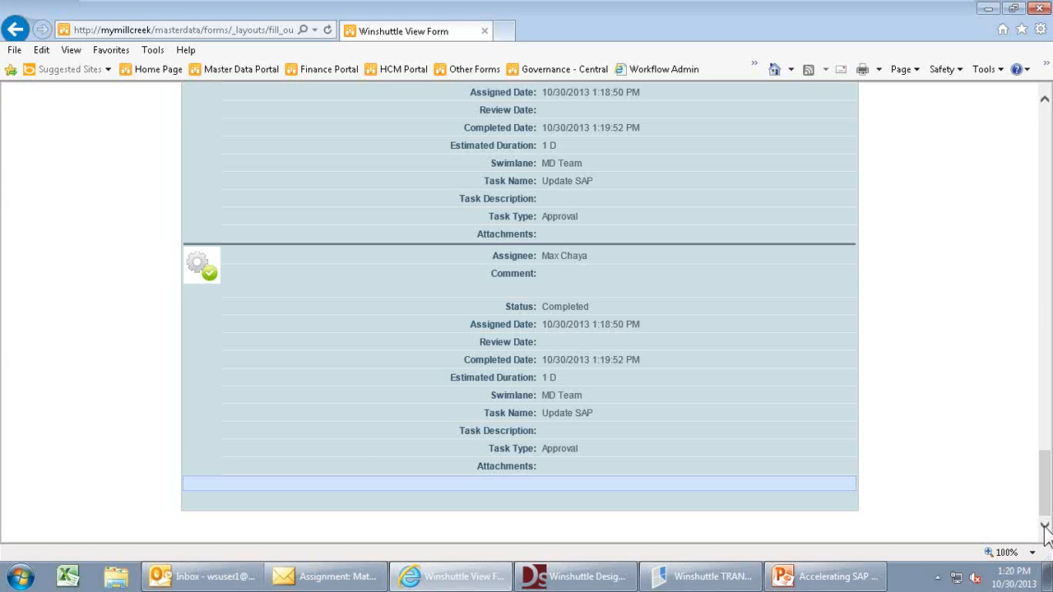
left_click(1044, 134)
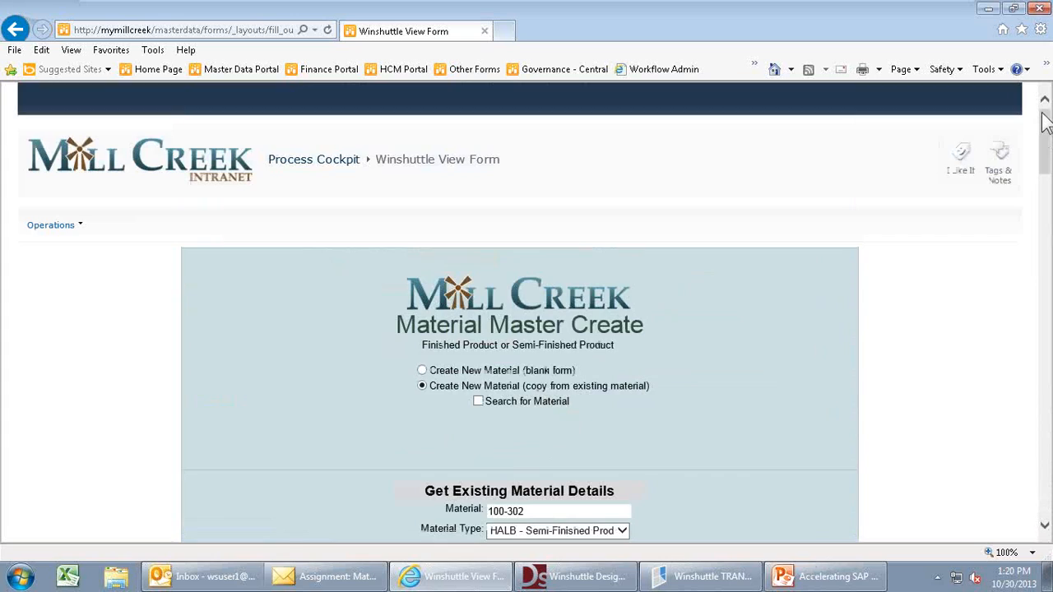
left_click(216, 71)
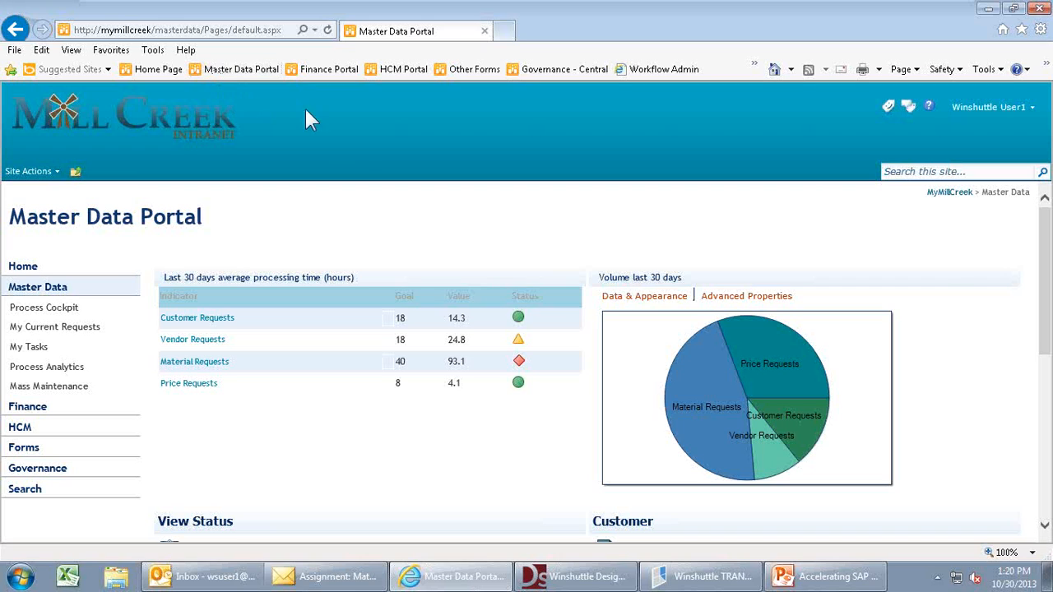
- Start the PowerPoint slide show at slide 14, 'Building processes with Winshuttle', and advance its animation
left_click(806, 578)
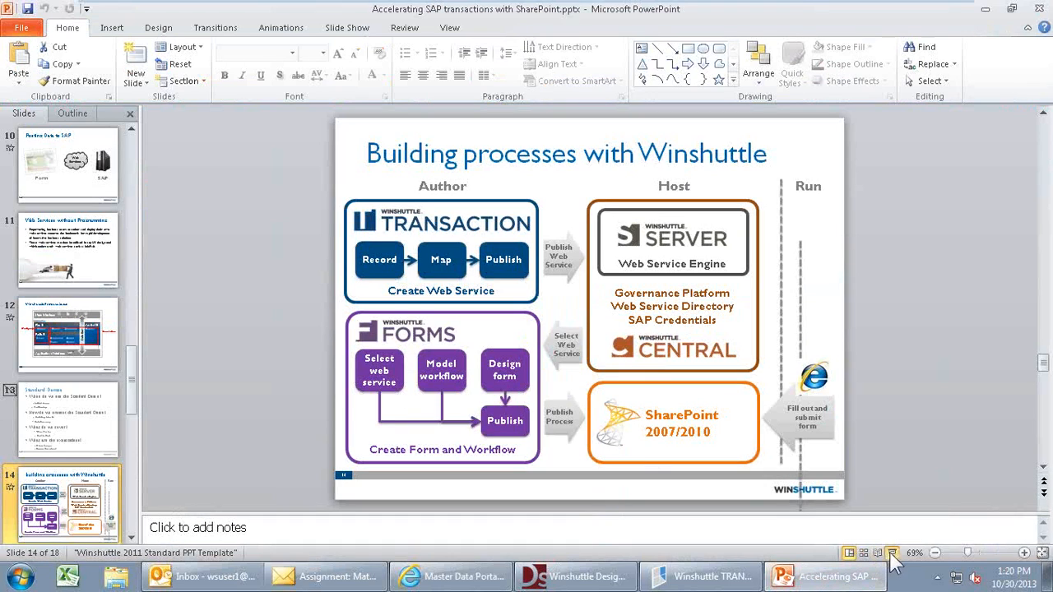
left_click(892, 553)
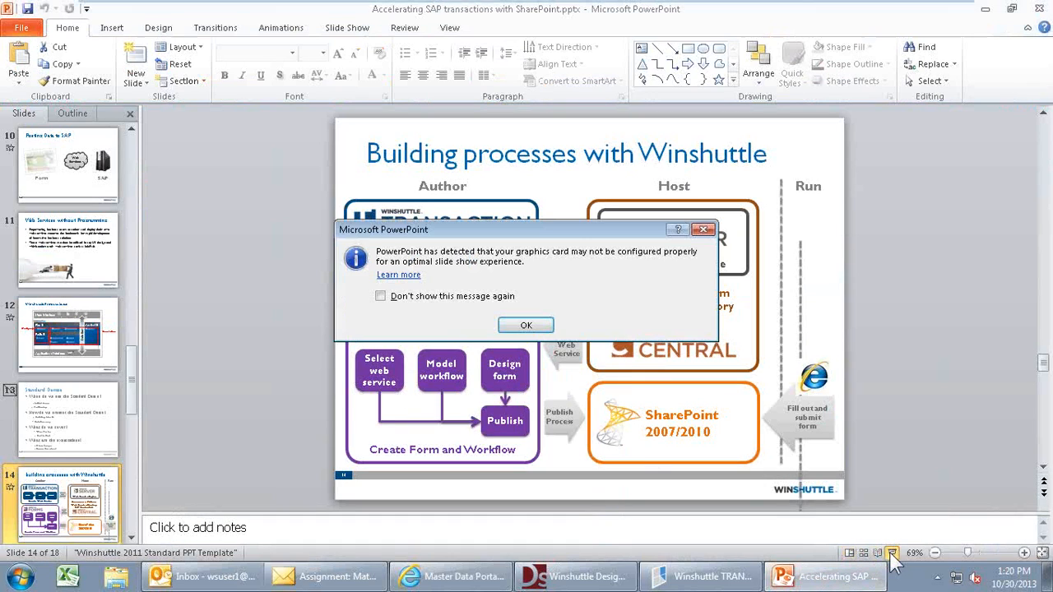
left_click(543, 324)
key("Right")
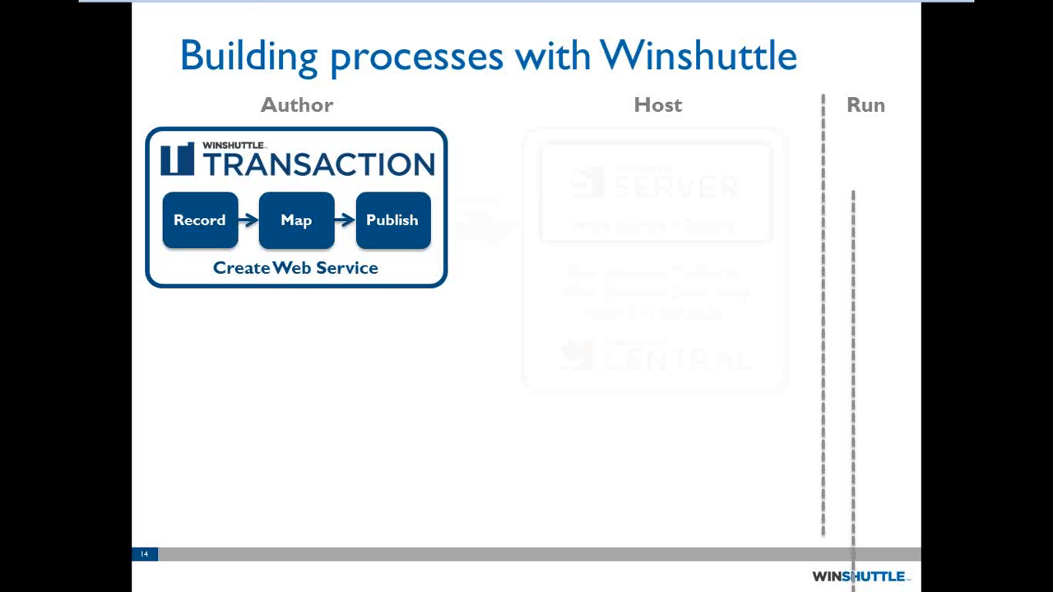
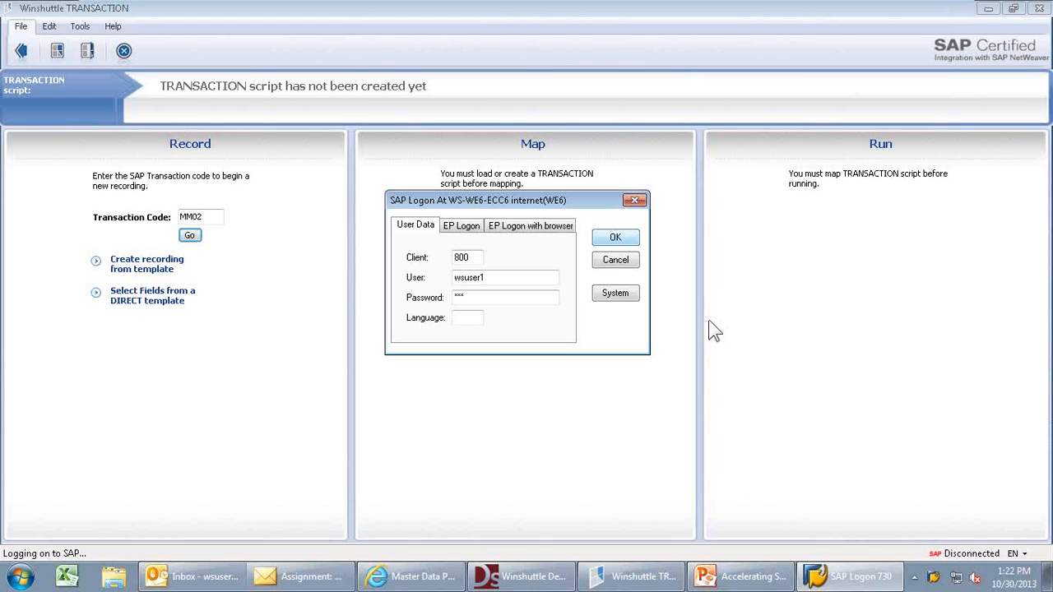
- Log on to SAP, accept the recording properties, and bring the SAP Change Material session forward
key("Return")
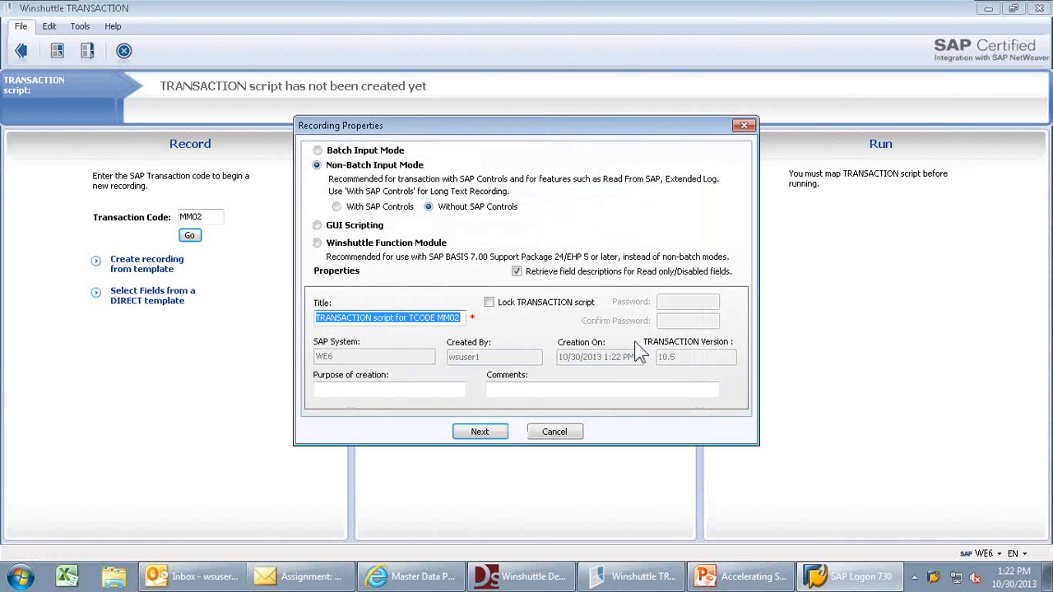
left_click(480, 433)
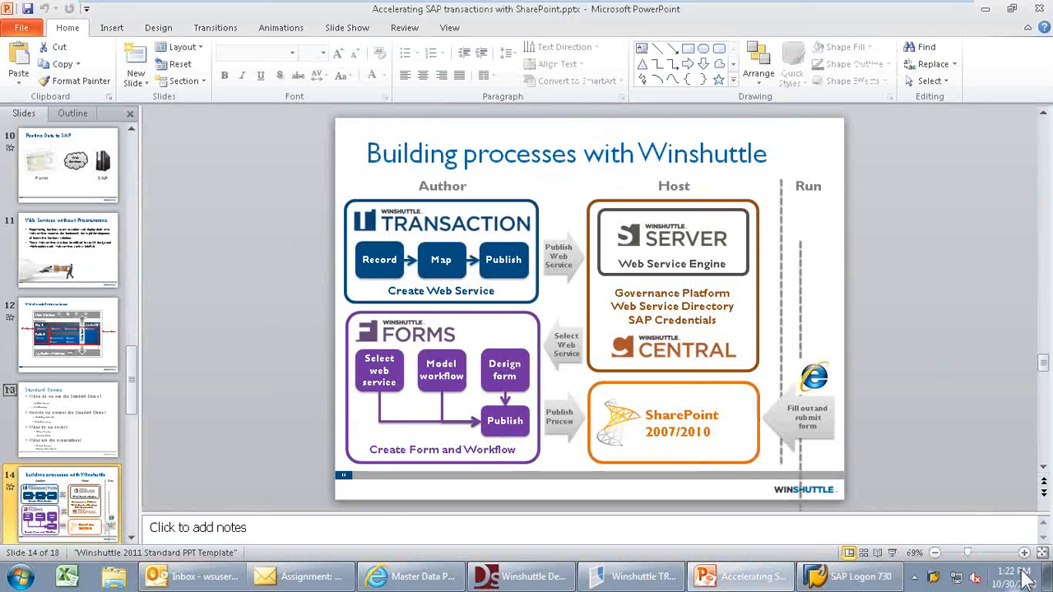
left_click(1047, 579)
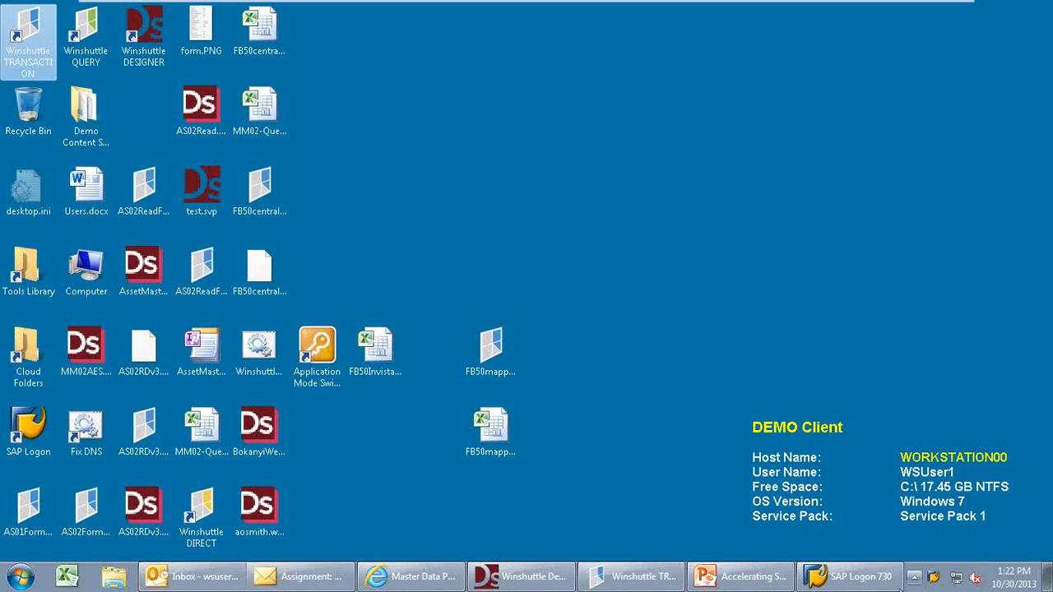
left_click(858, 582)
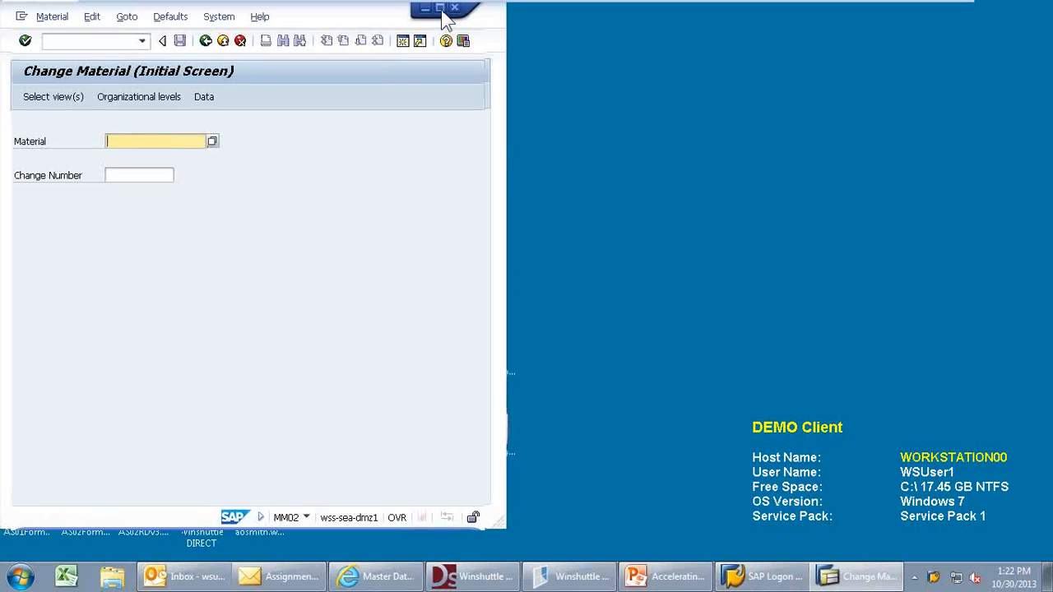
- Open material BW-1005 in full screen with the Basic Data 1 and Basic Data 2 views
left_click(440, 9)
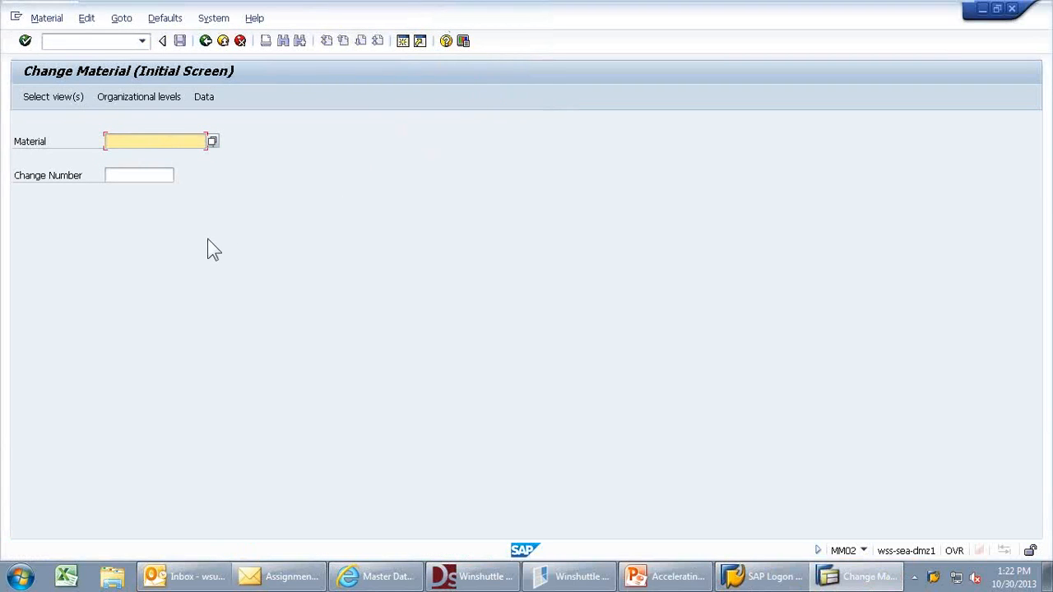
type("BW")
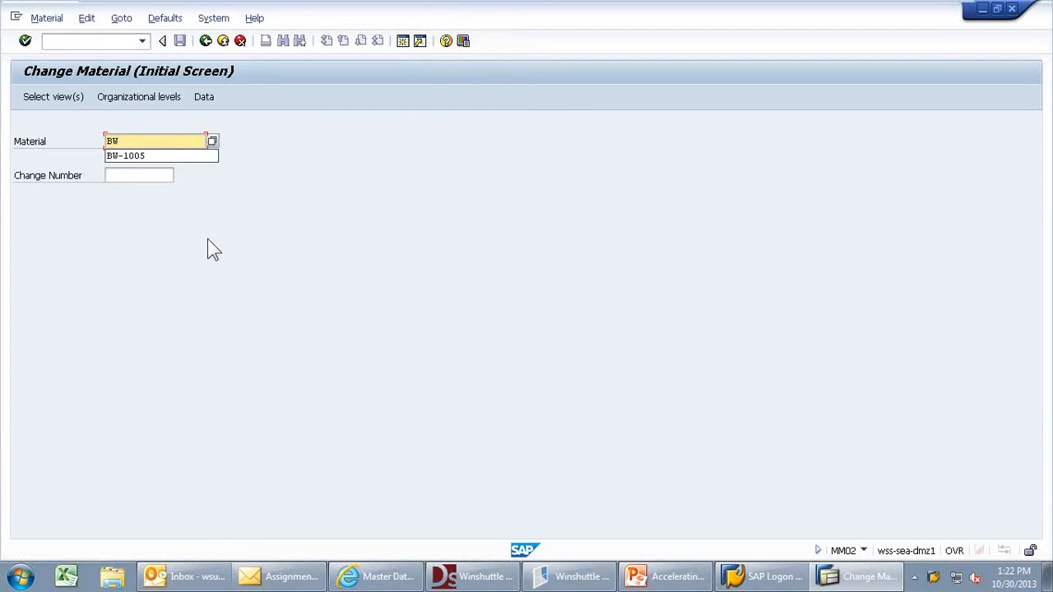
type("-1005")
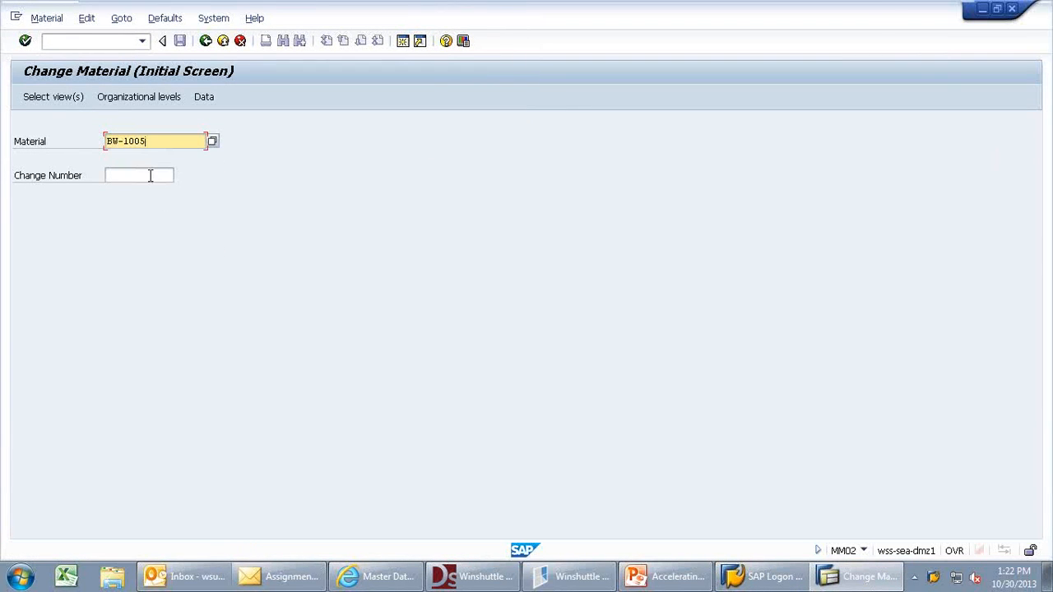
left_click(45, 97)
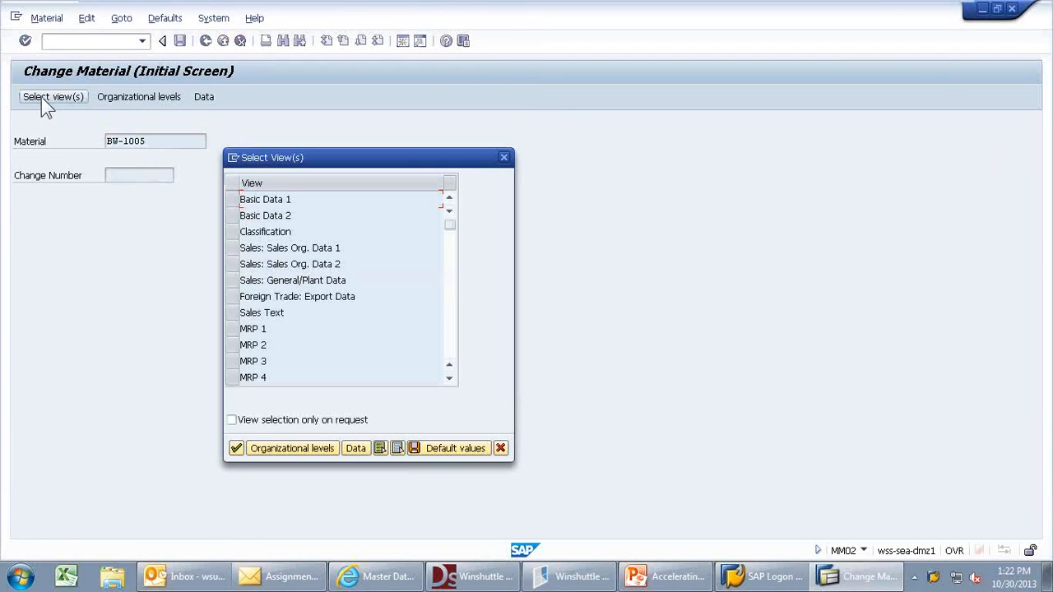
left_click(231, 200)
left_click(232, 215)
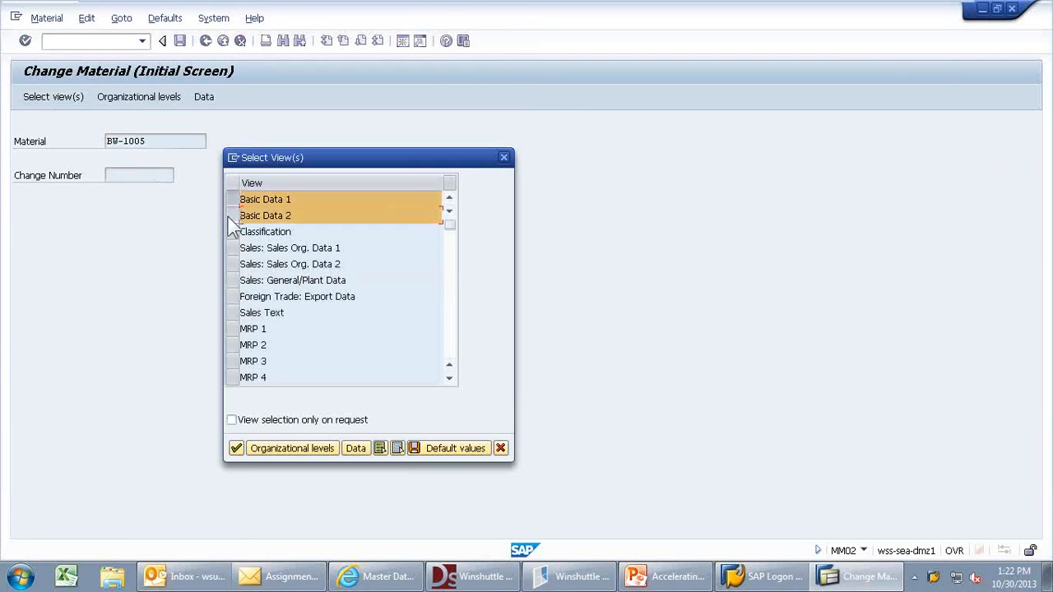
left_click(235, 448)
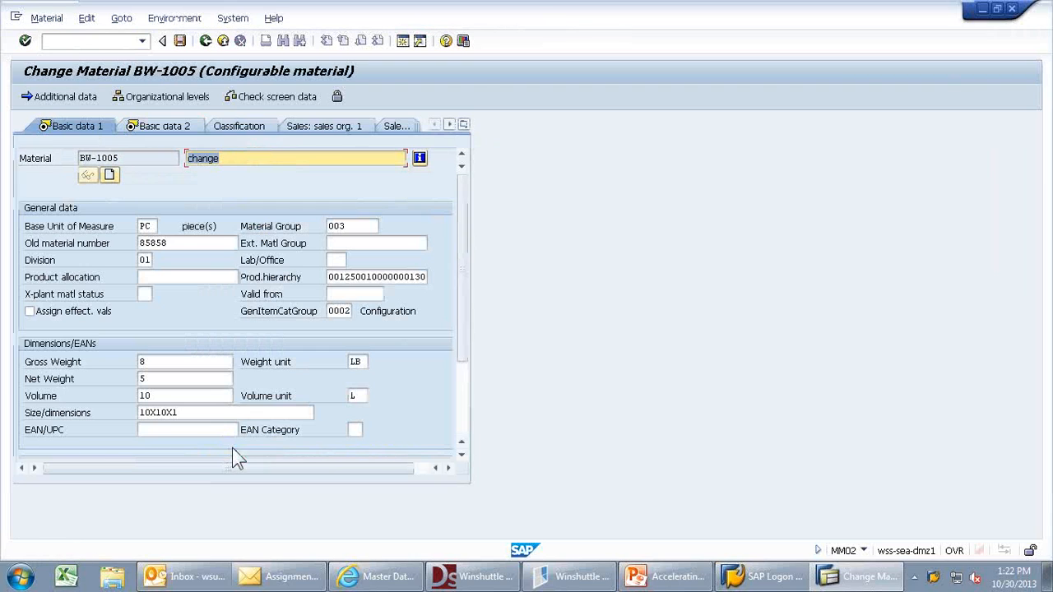
- Change the material description to 'Webinar' and end the material group with 3
key("BackSpace")
key("BackSpace")
key("BackSpace")
key("BackSpace")
key("BackSpace")
key("BackSpace")
type("Webina")
left_click(348, 225)
key("BackSpace")
type("3")
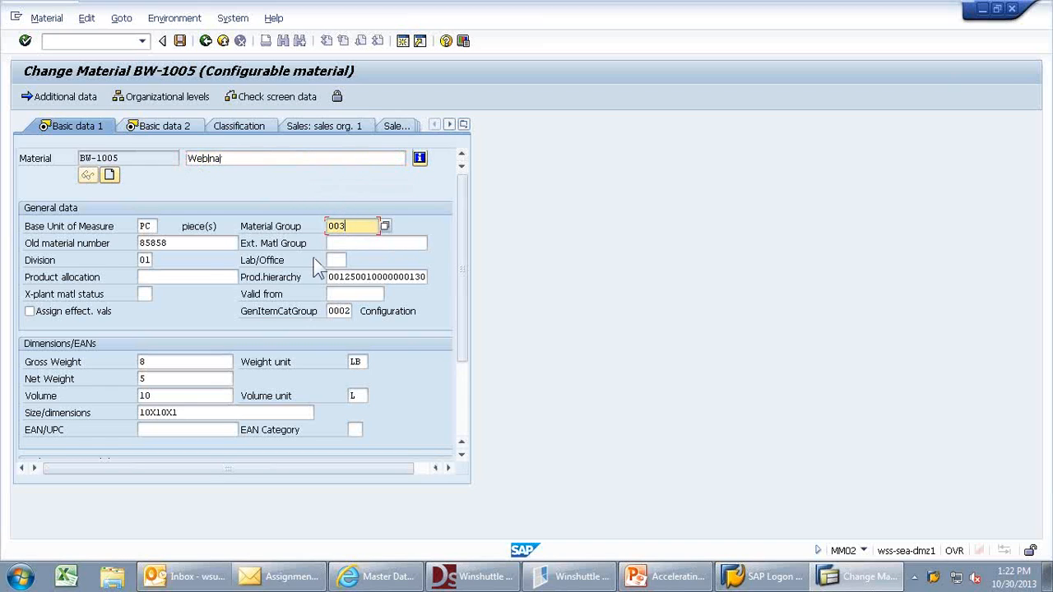
left_click(148, 261)
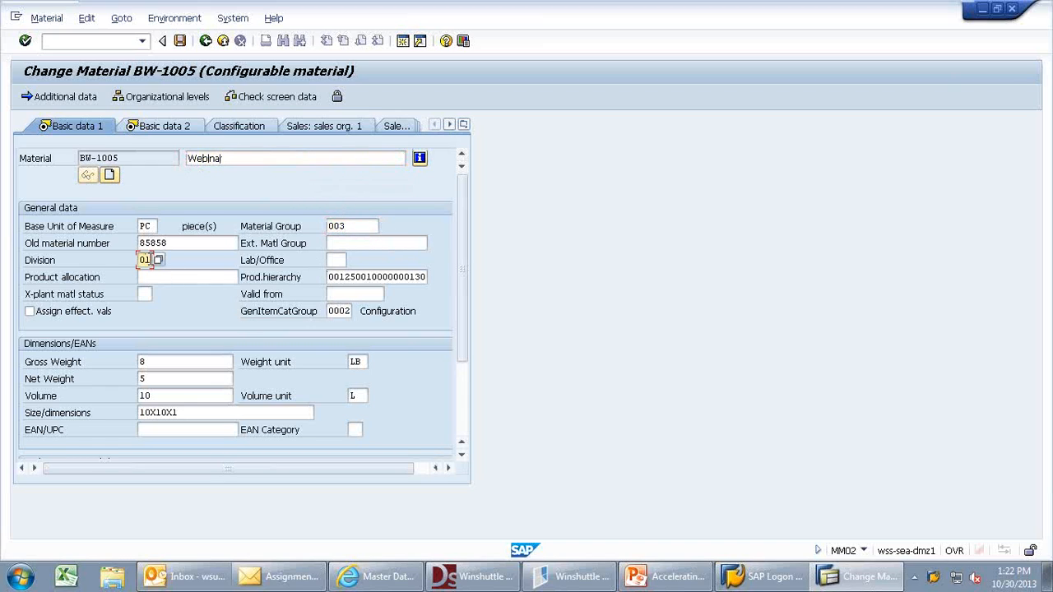
- Set gross weight to 7, net weight to 6 and the weight unit to kg
left_click(160, 361)
type("7")
left_click(168, 378)
key("BackSpace")
type("6")
left_click(358, 362)
key("BackSpace")
key("BackSpace")
type("kg")
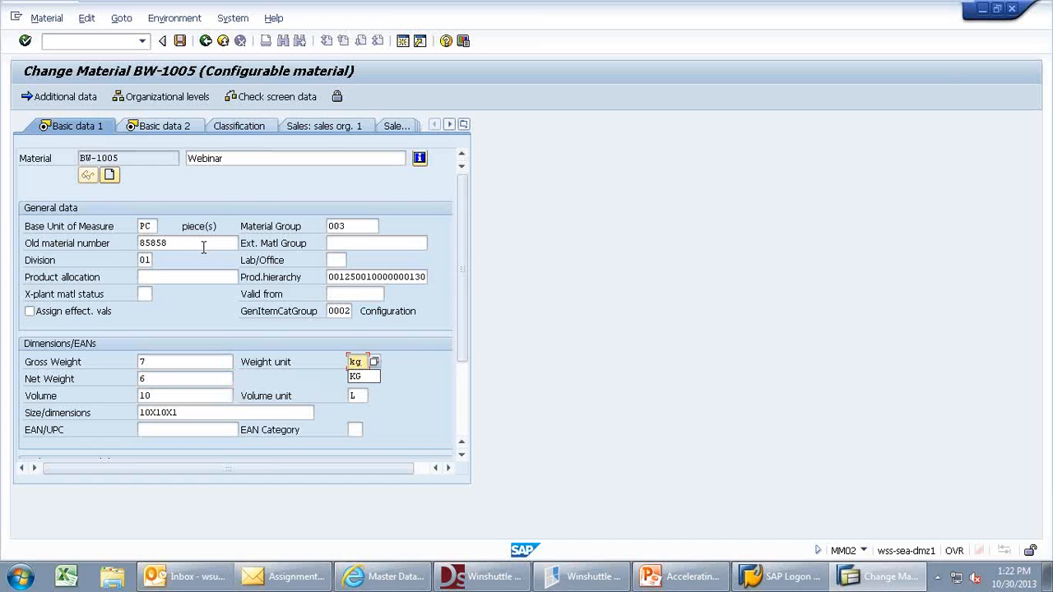
left_click(165, 129)
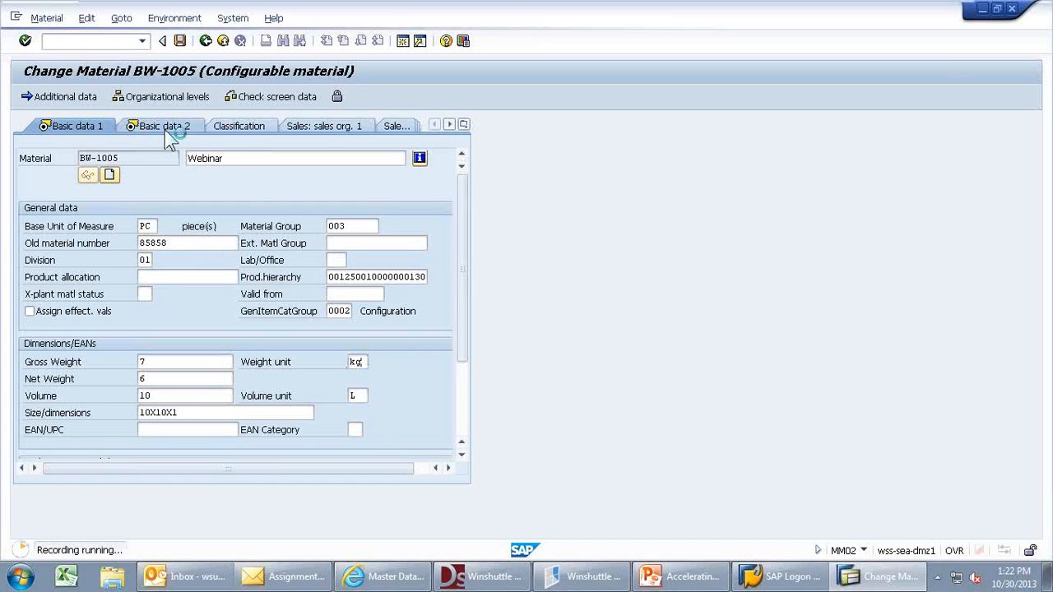
- Enter LAPTOPS as the industry standard description and save material BW-1005
left_click(381, 226)
type("LAPTOP3")
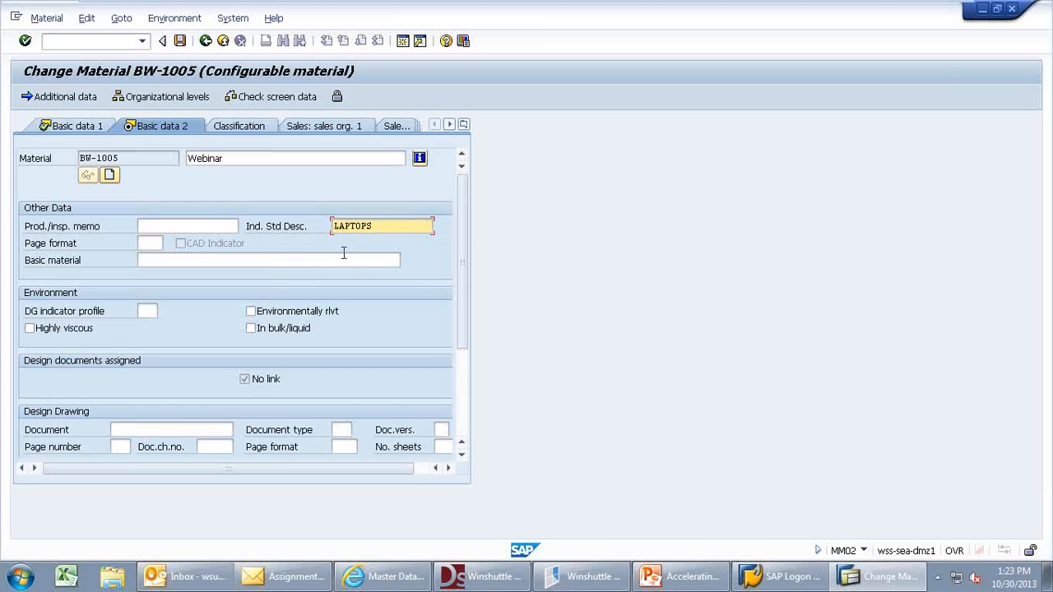
left_click(181, 44)
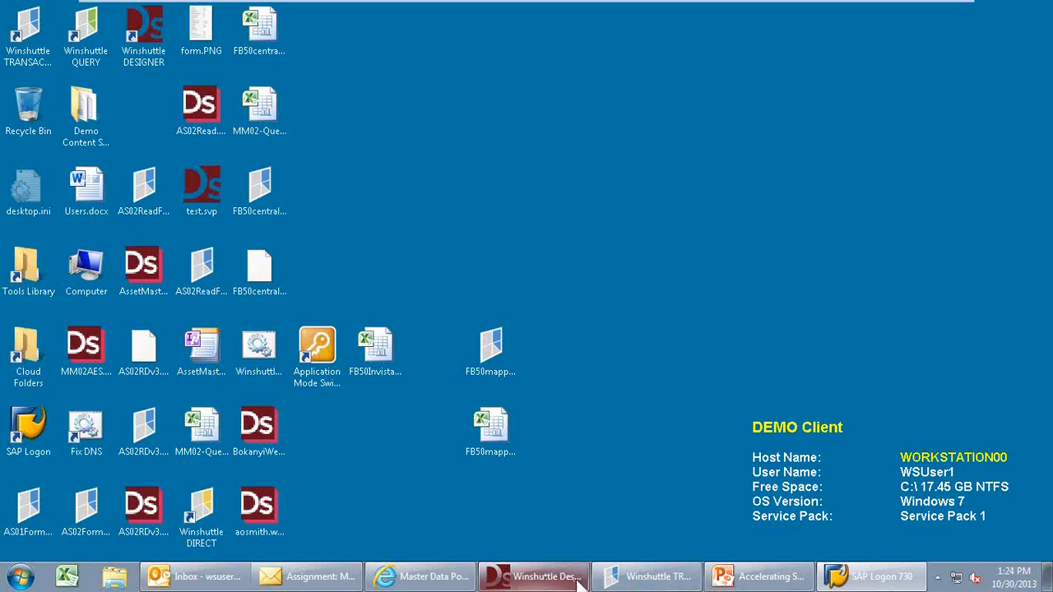
- Maximise Winshuttle TRANSACTION and start mapping the recorded script in the Basic field list
mouse_move(613, 582)
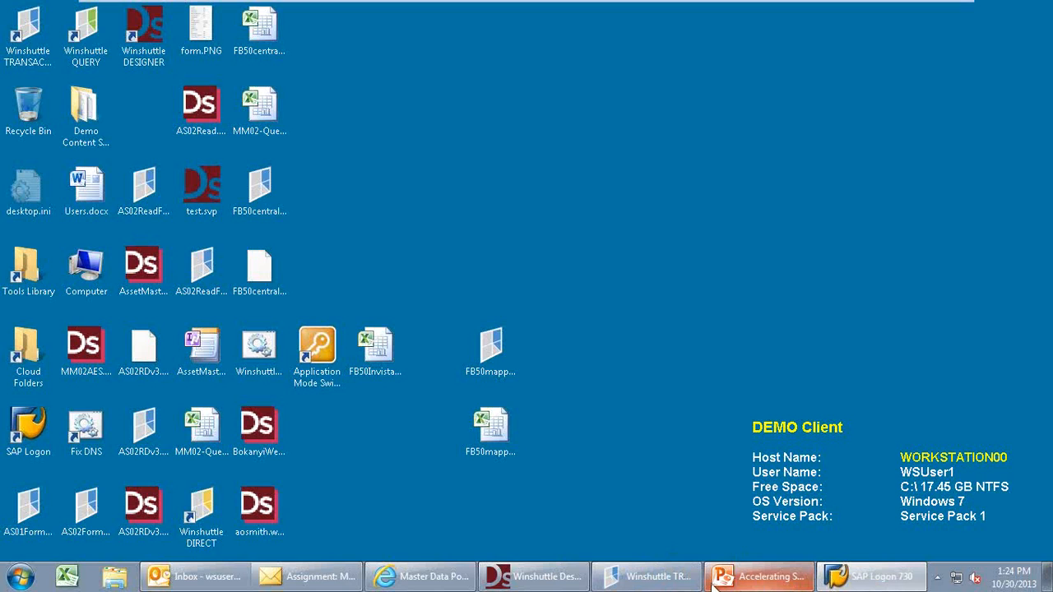
left_click(646, 576)
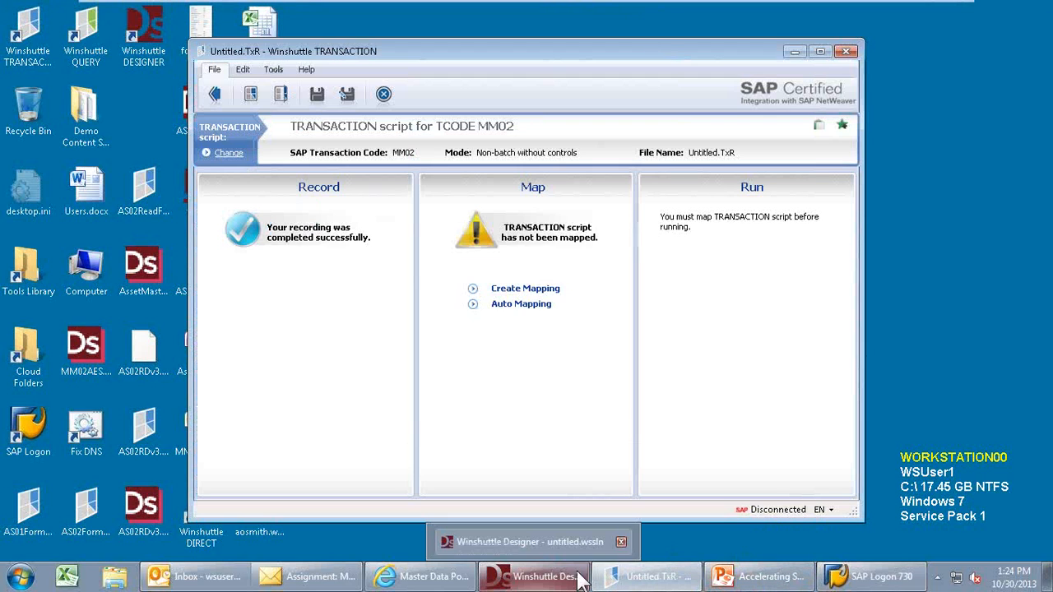
left_click(820, 52)
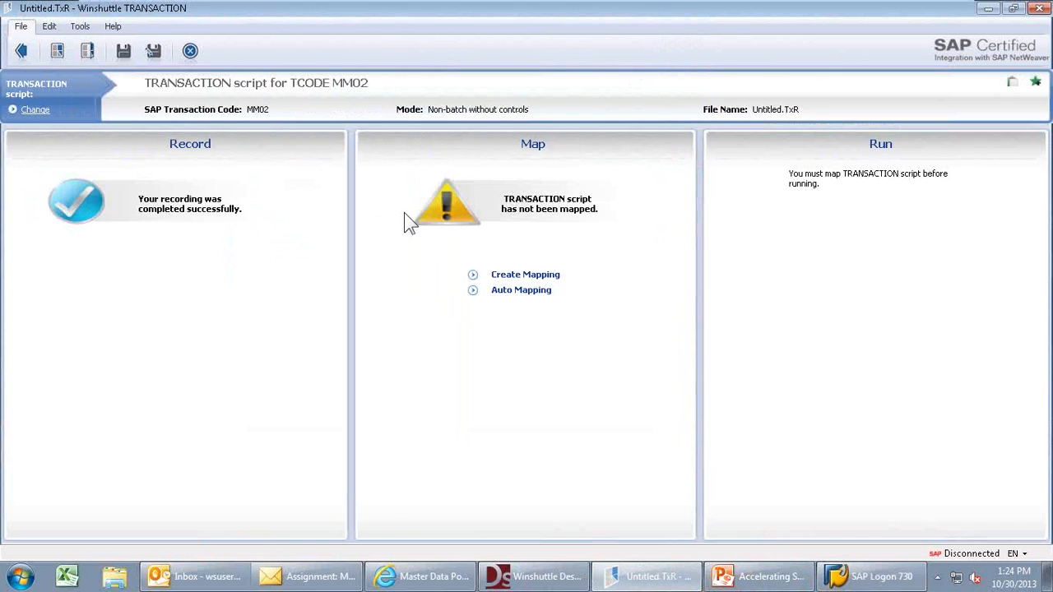
left_click(510, 278)
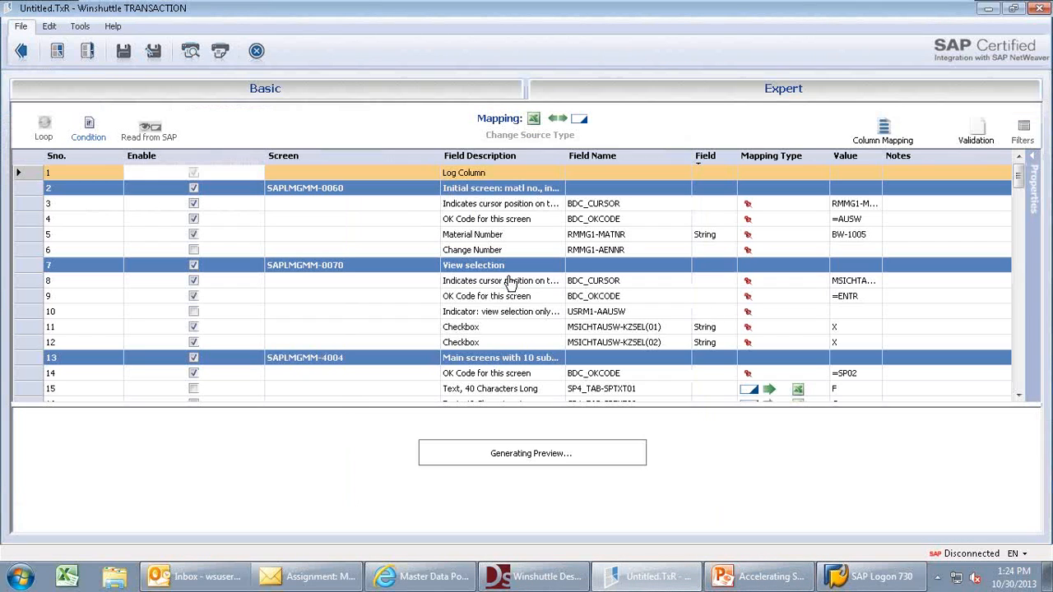
left_click(271, 97)
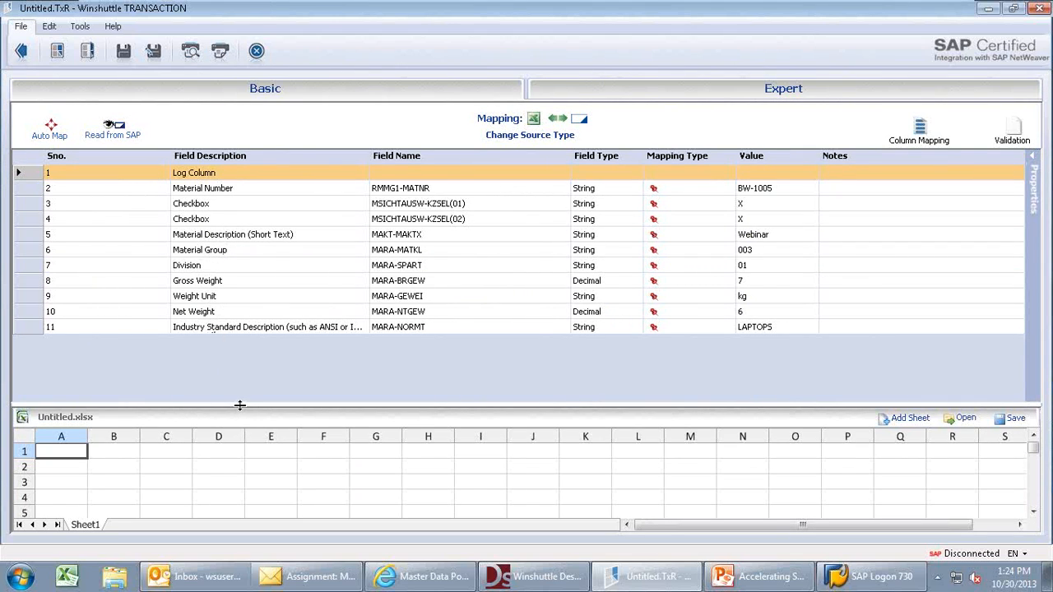
- Map Material Number to column A and Material Description to column B, then select fields 6–11
left_click_drag(239, 404, 239, 339)
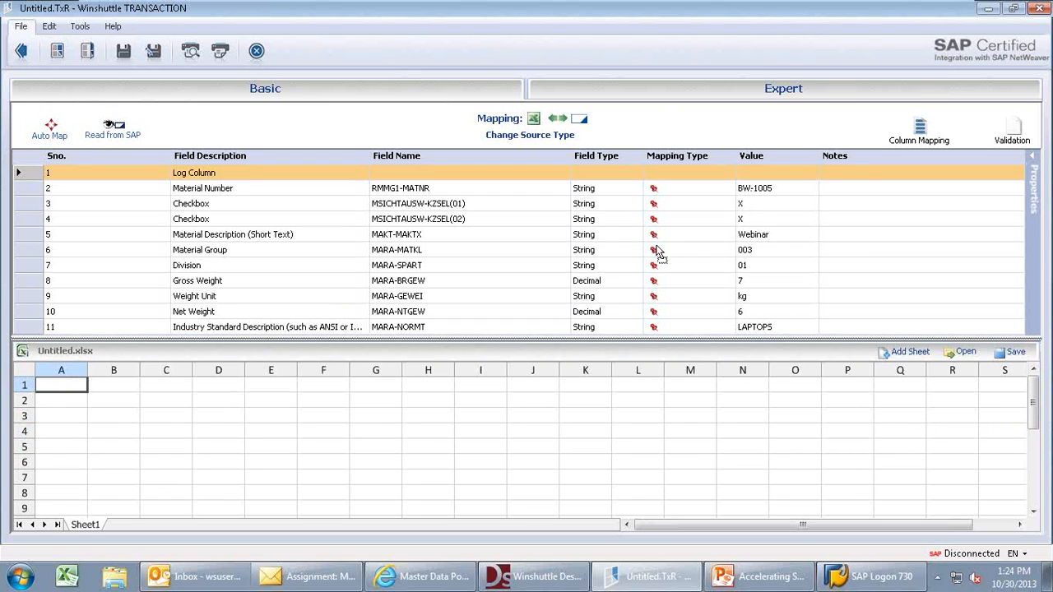
left_click_drag(604, 188, 66, 385)
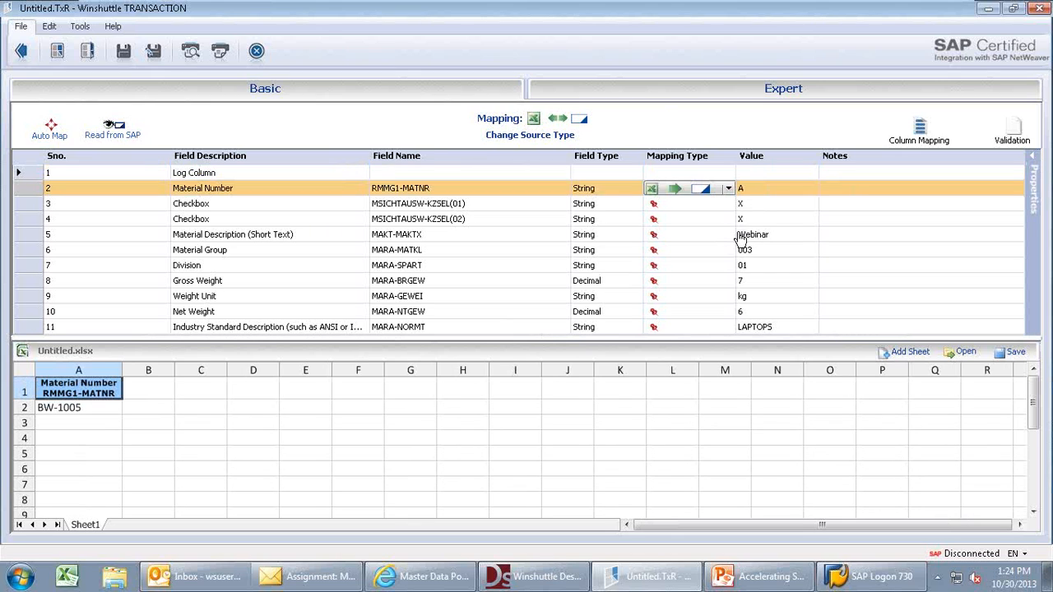
left_click_drag(741, 233, 149, 385)
left_click_drag(28, 253, 35, 331)
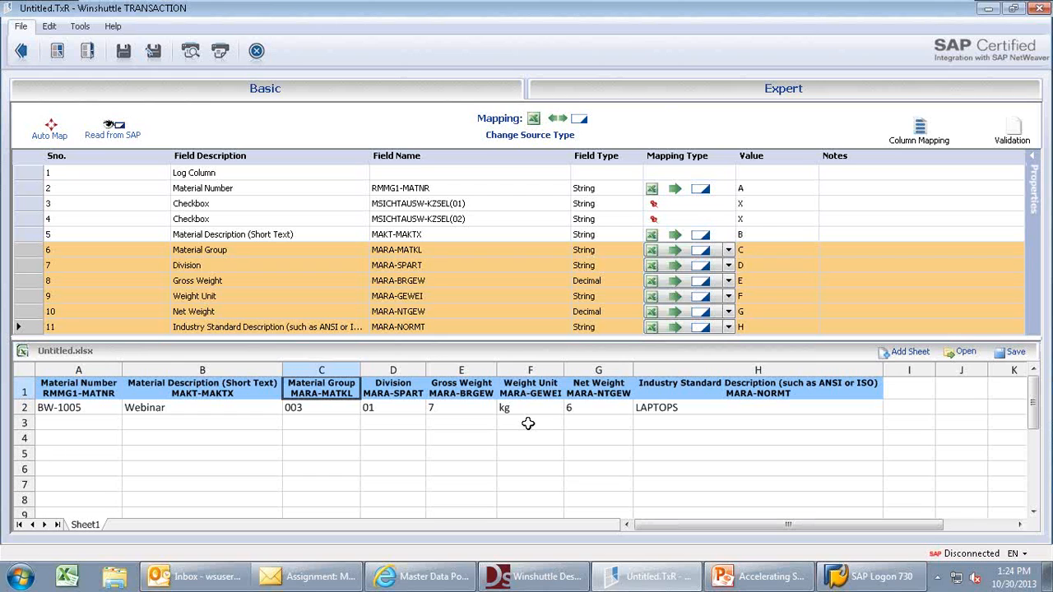
- Page through the Expert screen-by-screen field list to review the mappings
left_click(591, 93)
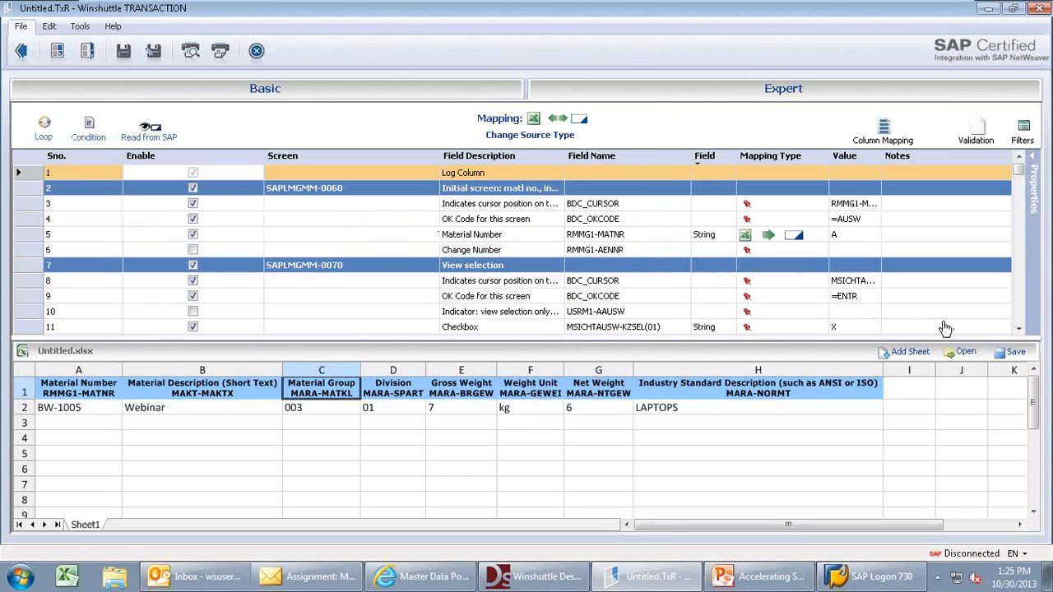
left_click(1018, 329)
left_click(1018, 329)
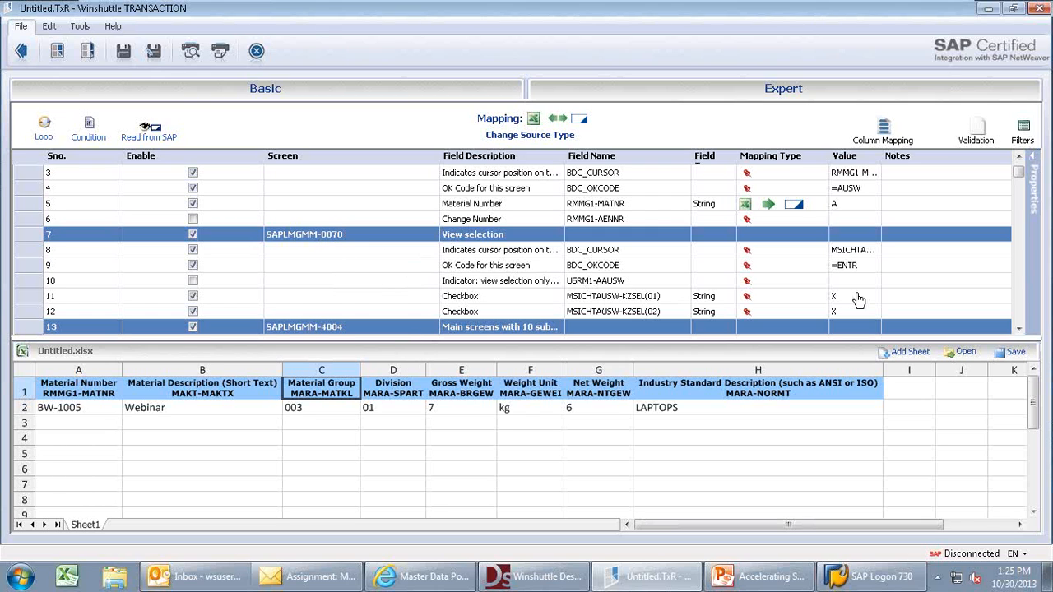
left_click(1018, 313)
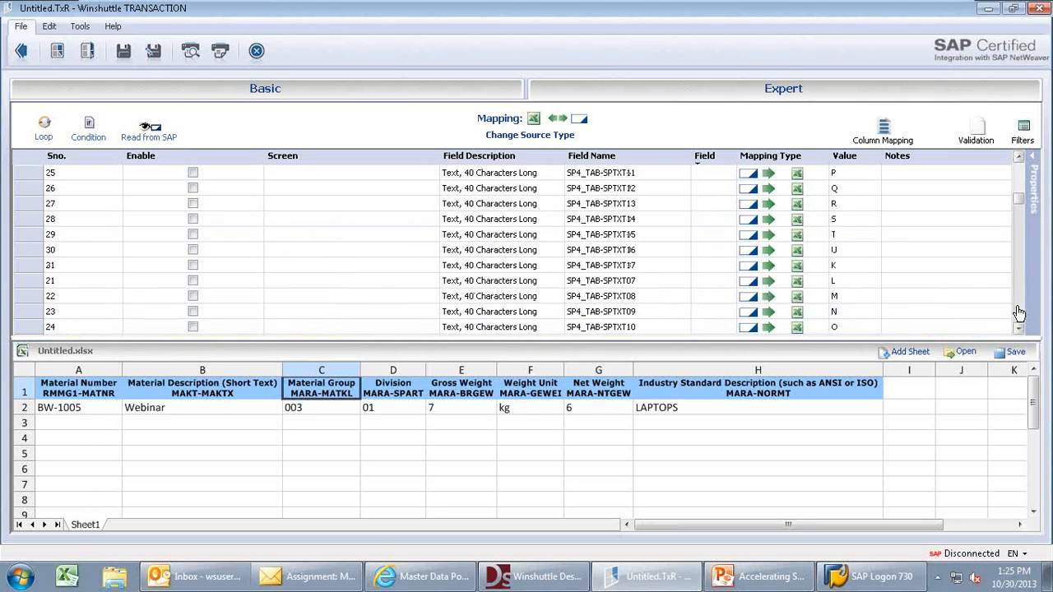
left_click(1018, 312)
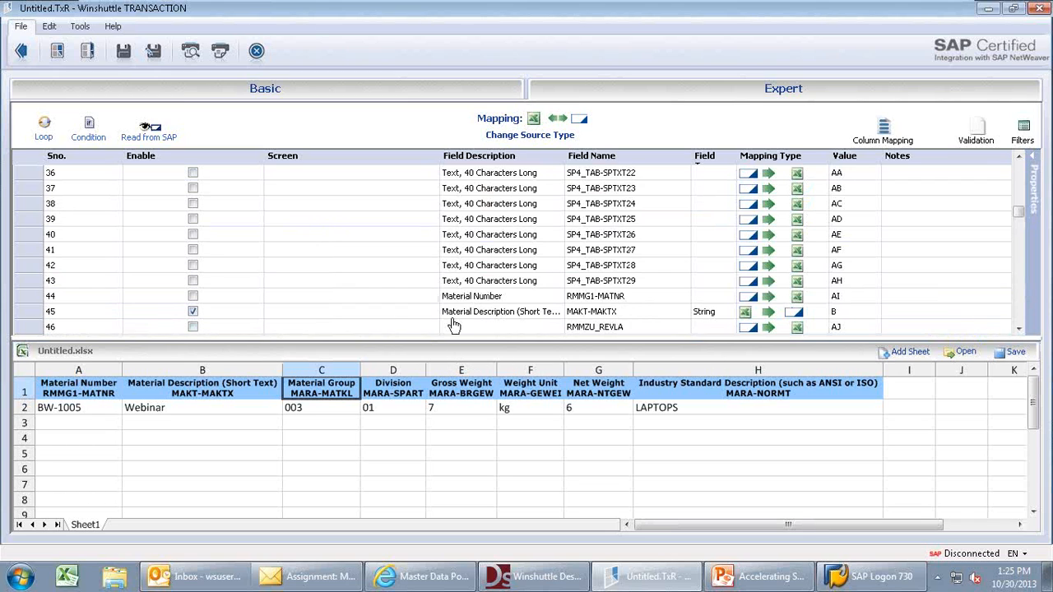
left_click(1020, 324)
left_click(1020, 324)
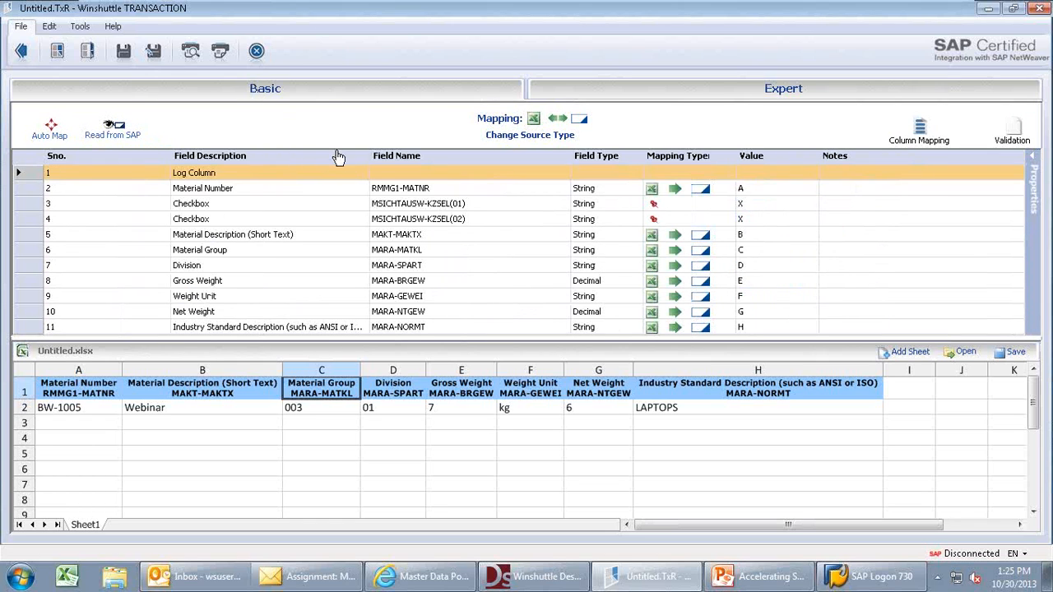
- Switch the source type to XML Forms, save the script as MM02dap.TxR, and return to the main view
left_click(520, 136)
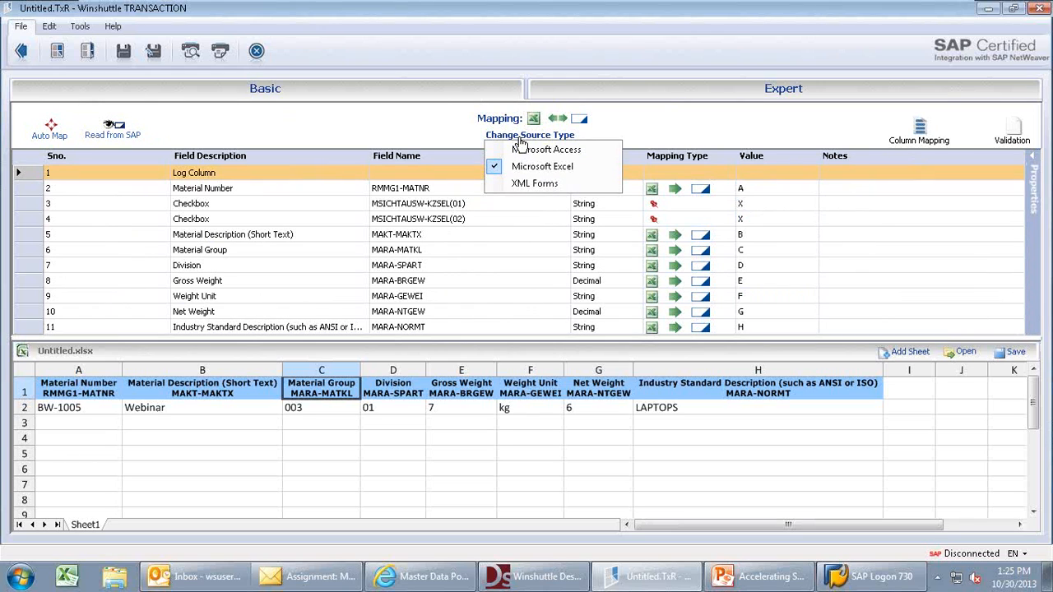
left_click(497, 185)
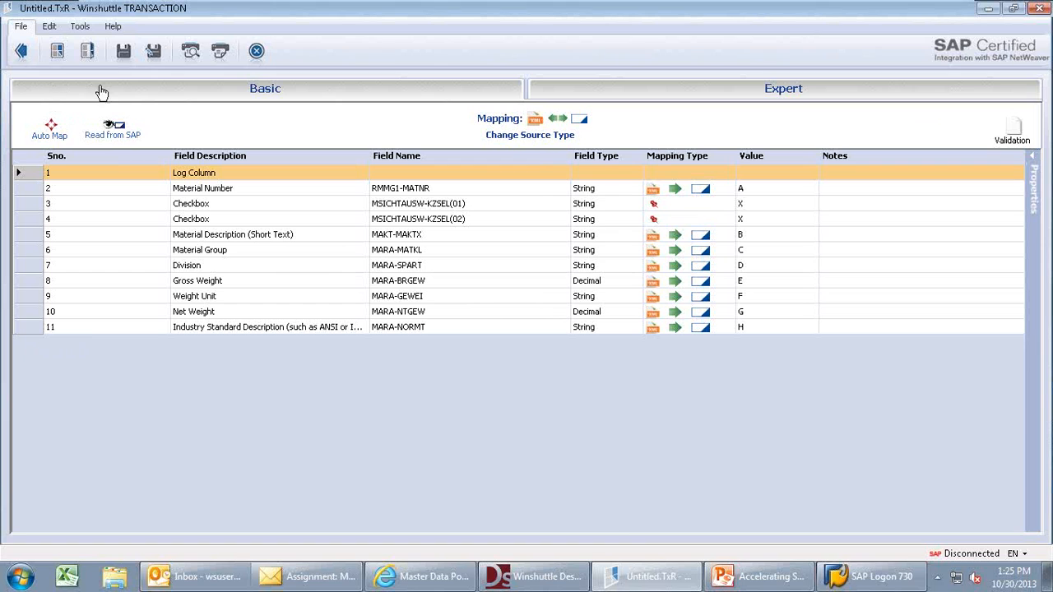
left_click(123, 52)
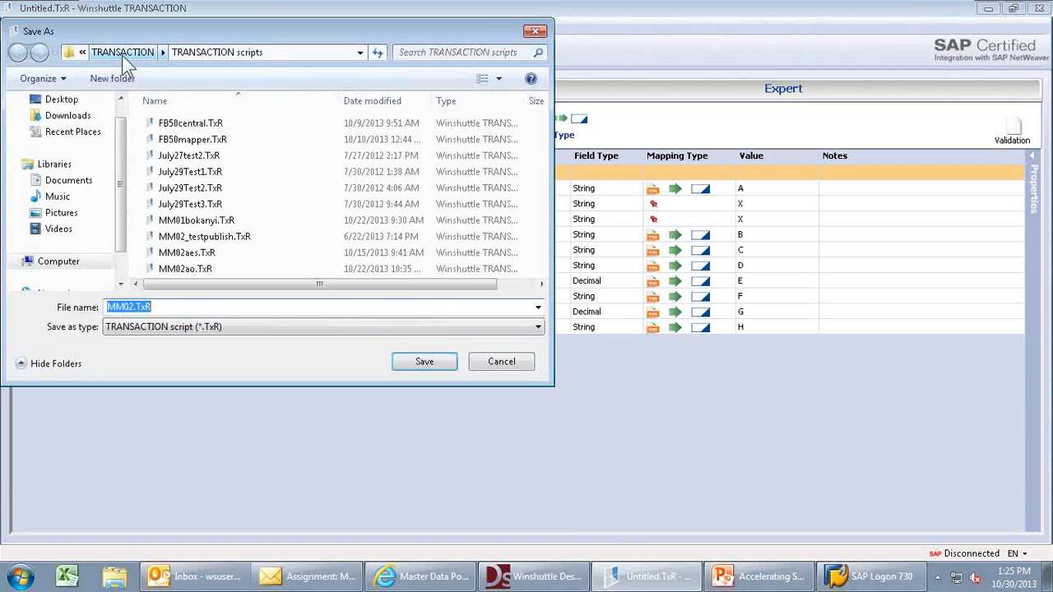
left_click(158, 306)
key("BackSpace")
key("BackSpace")
key("BackSpace")
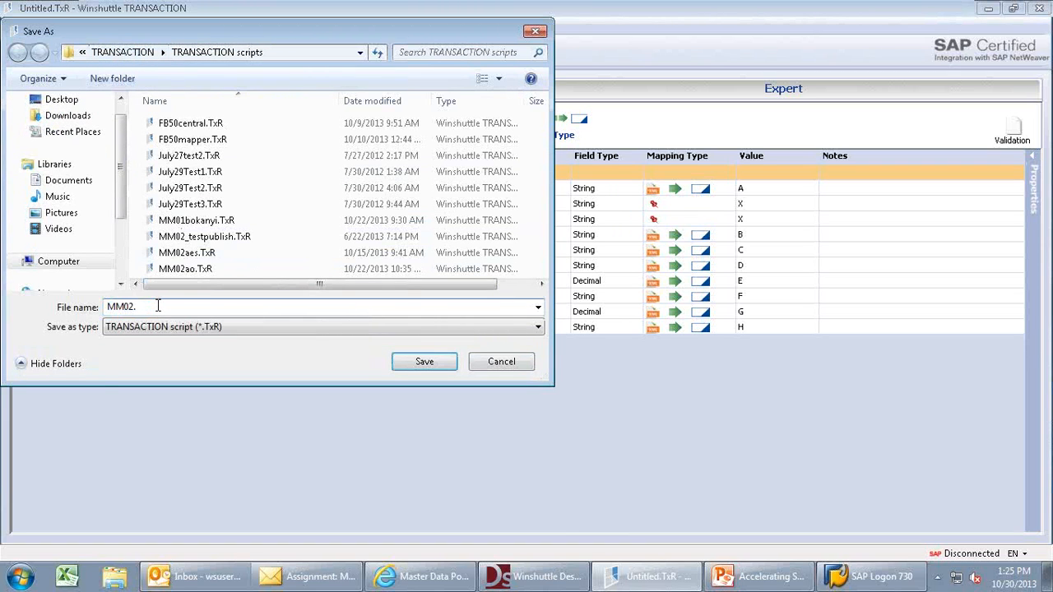
key("BackSpace")
type("dap")
key("Return")
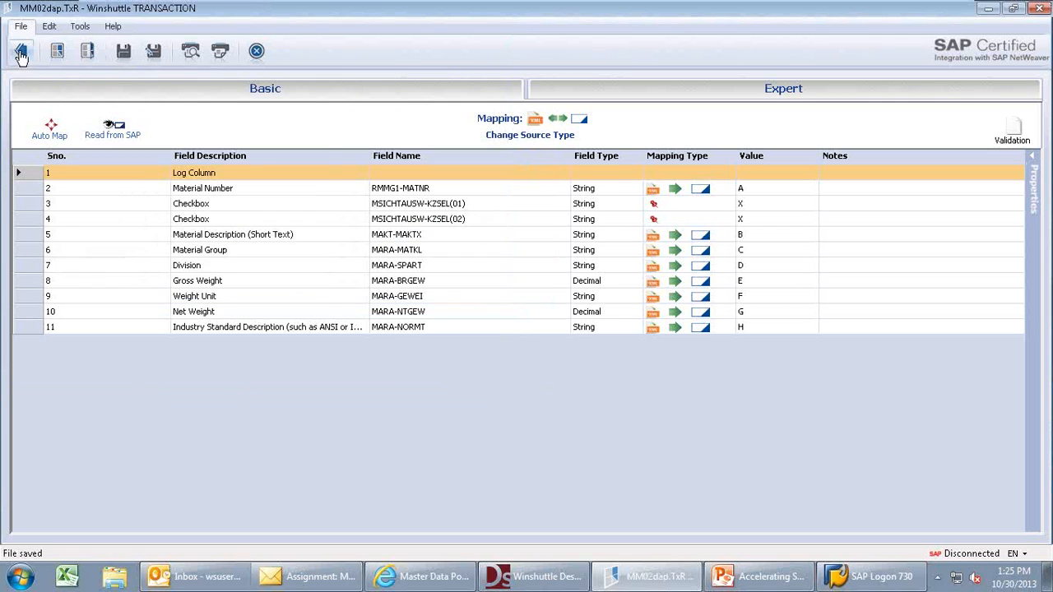
left_click(20, 51)
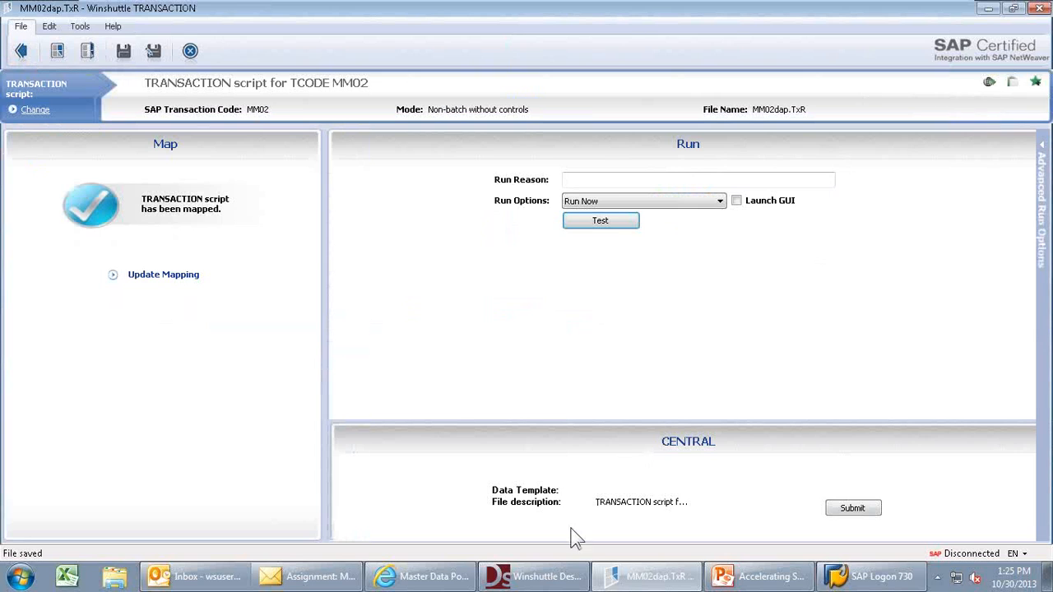
left_click(745, 578)
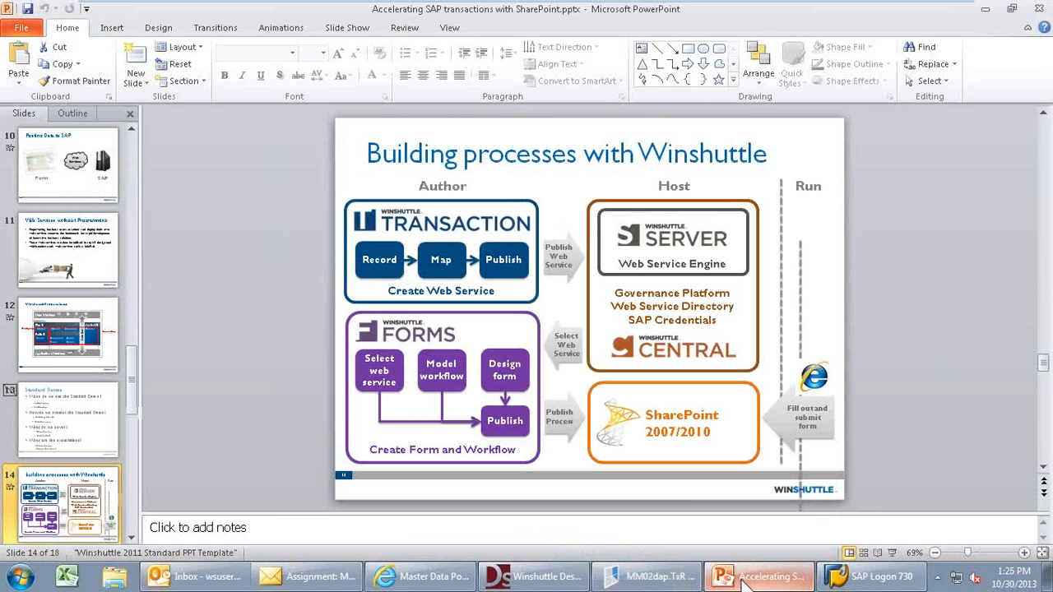
- Present the 'Building processes with Winshuttle' slide, revealing its Host and Forms parts, then exit
left_click(895, 553)
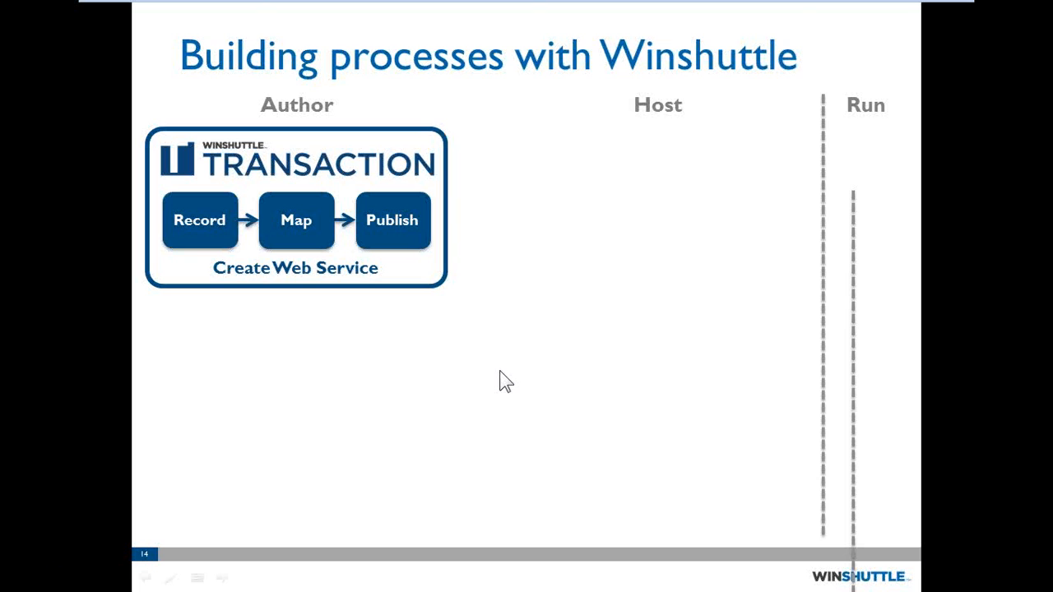
left_click(400, 226)
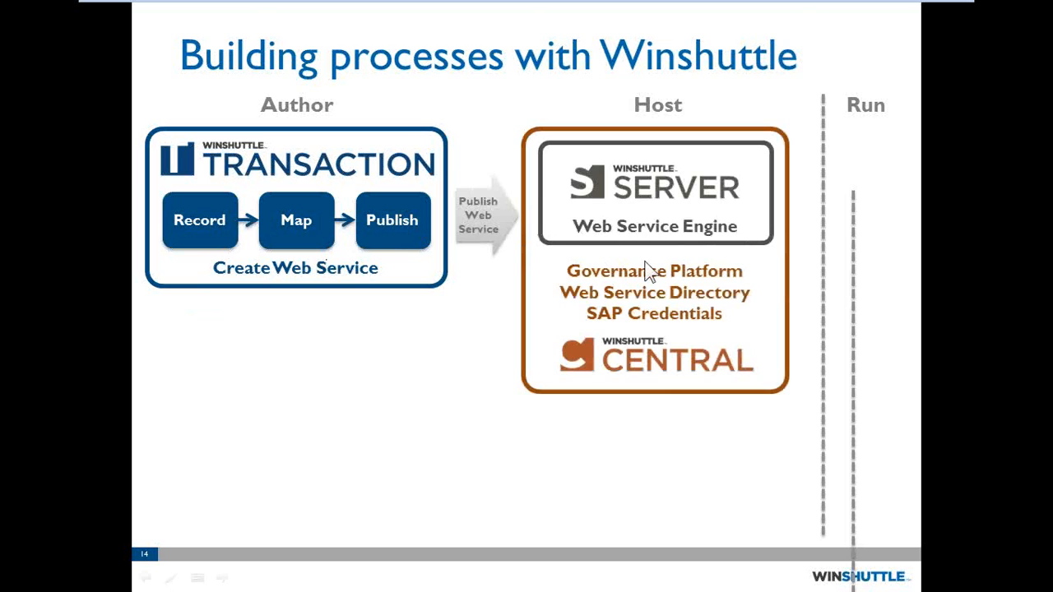
left_click(593, 338)
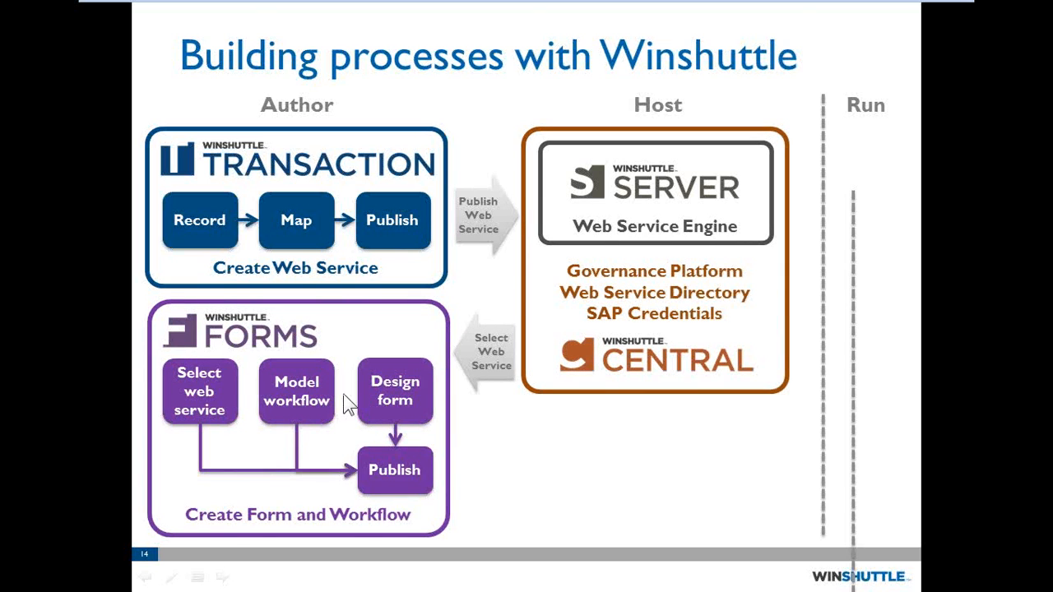
key("Escape")
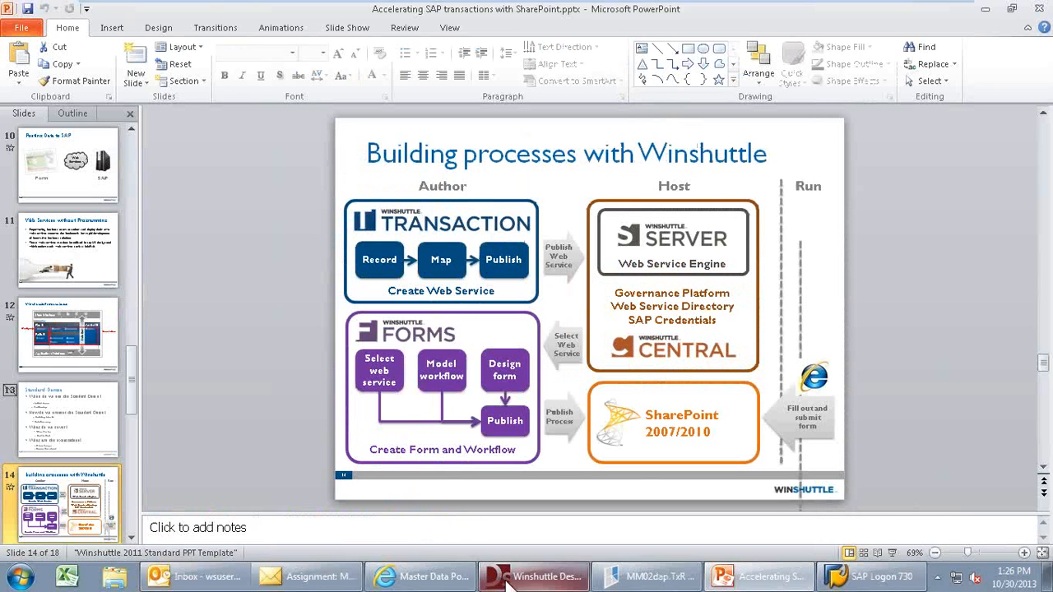
left_click(507, 579)
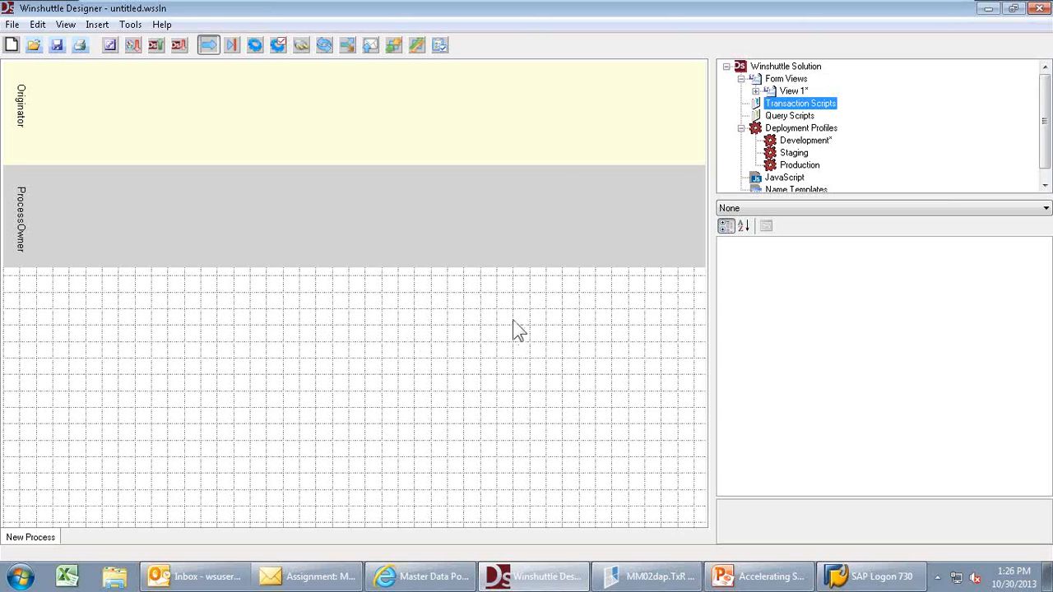
- Import the MM02aes.TxR transaction script into the solution
right_click(785, 103)
left_click(819, 117)
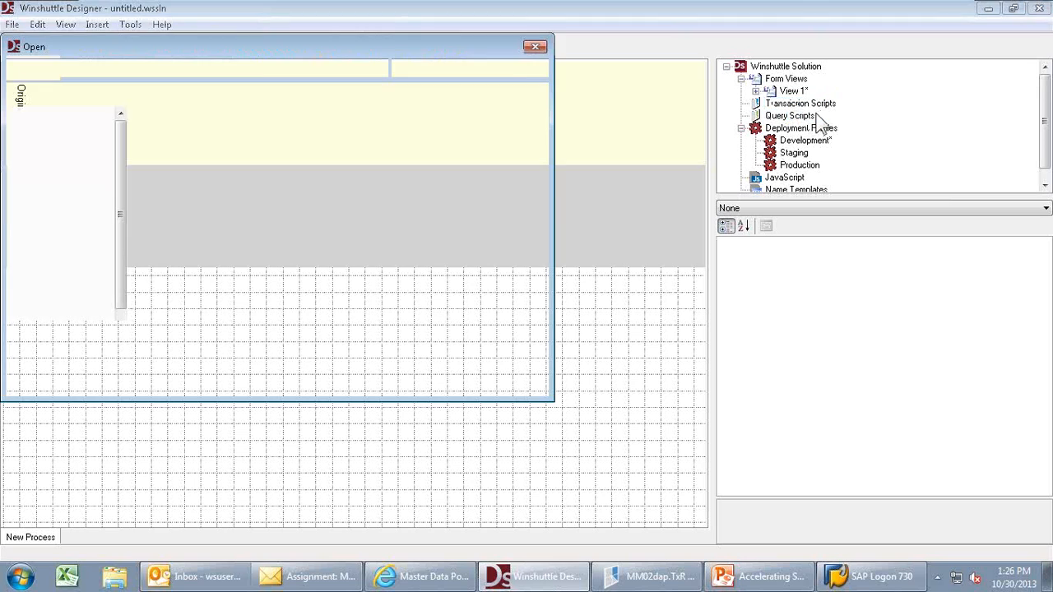
double_click(176, 230)
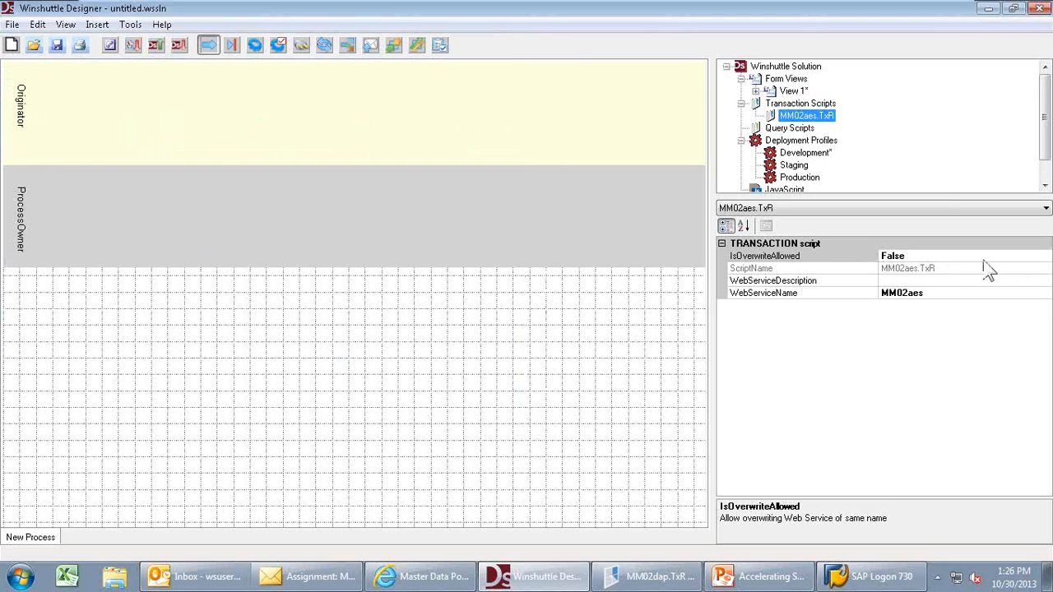
- Set IsOverwriteAllowed to True and name the web service MM02adp
left_click(925, 258)
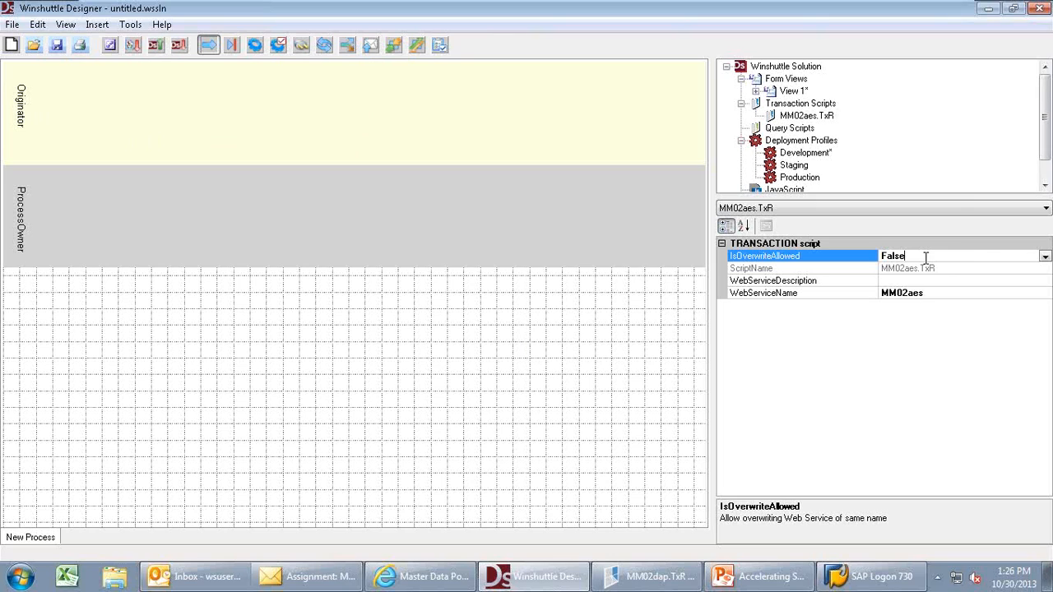
left_click(1045, 257)
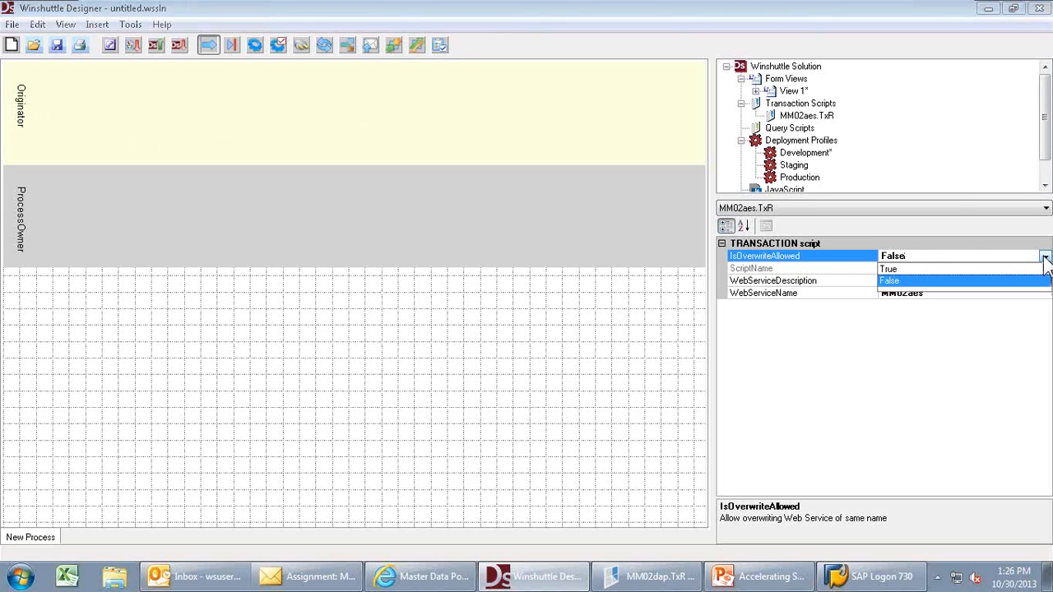
left_click(908, 268)
left_click(928, 293)
key("BackSpace")
key("BackSpace")
type("adp")
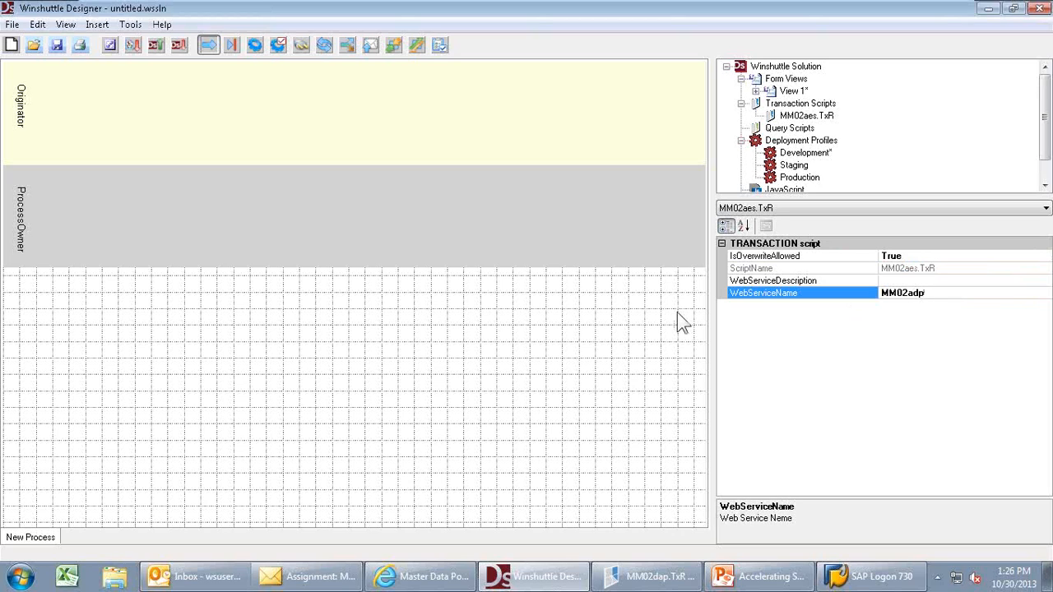
left_click(574, 213)
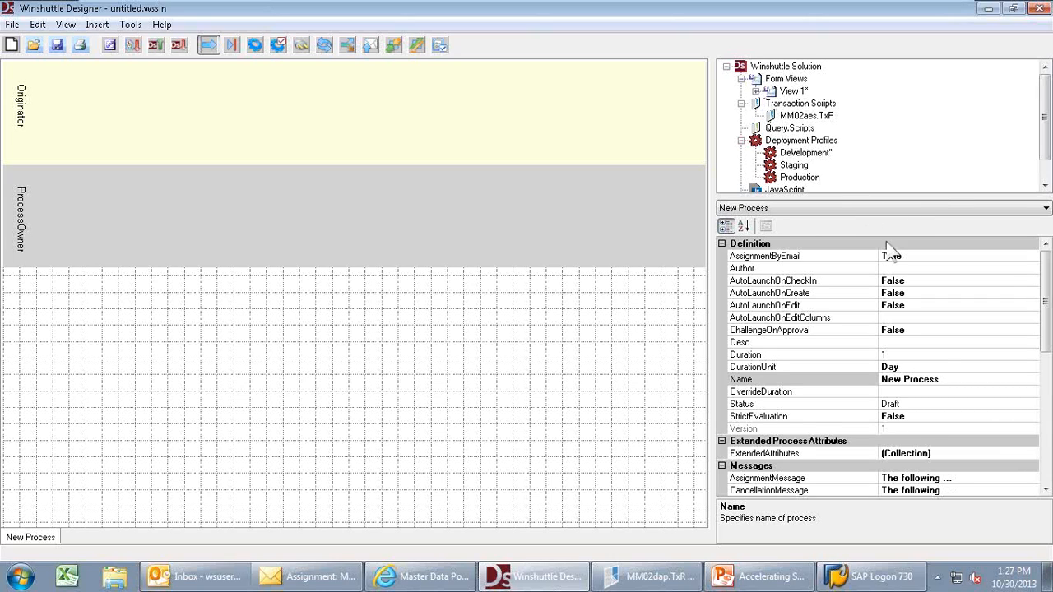
left_click(1045, 462)
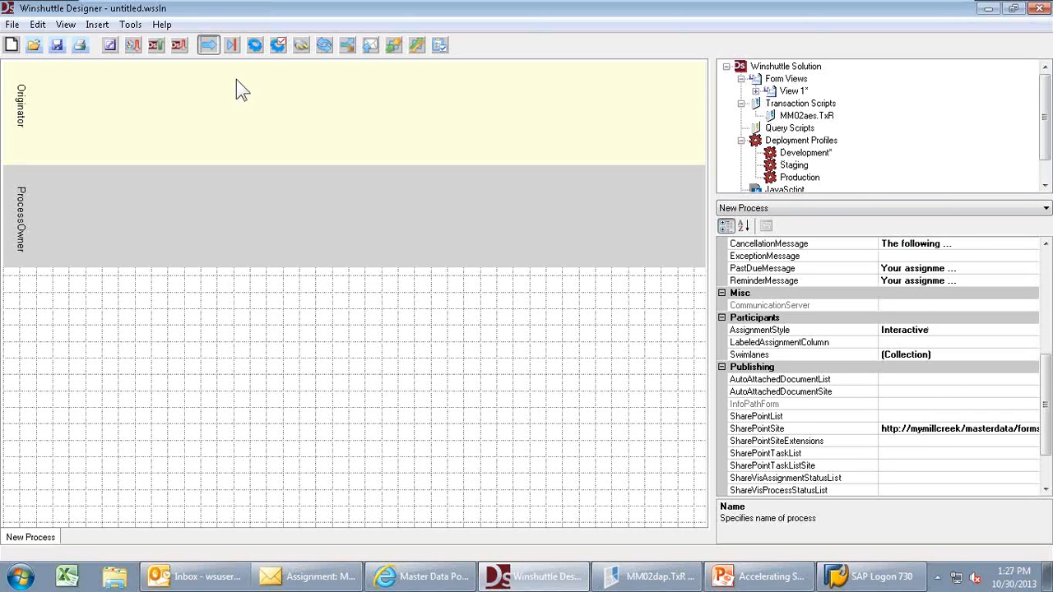
- Add a web service for MM02aes.TxR with description MM02ades and XML group MM in Field Mappings
left_click(135, 28)
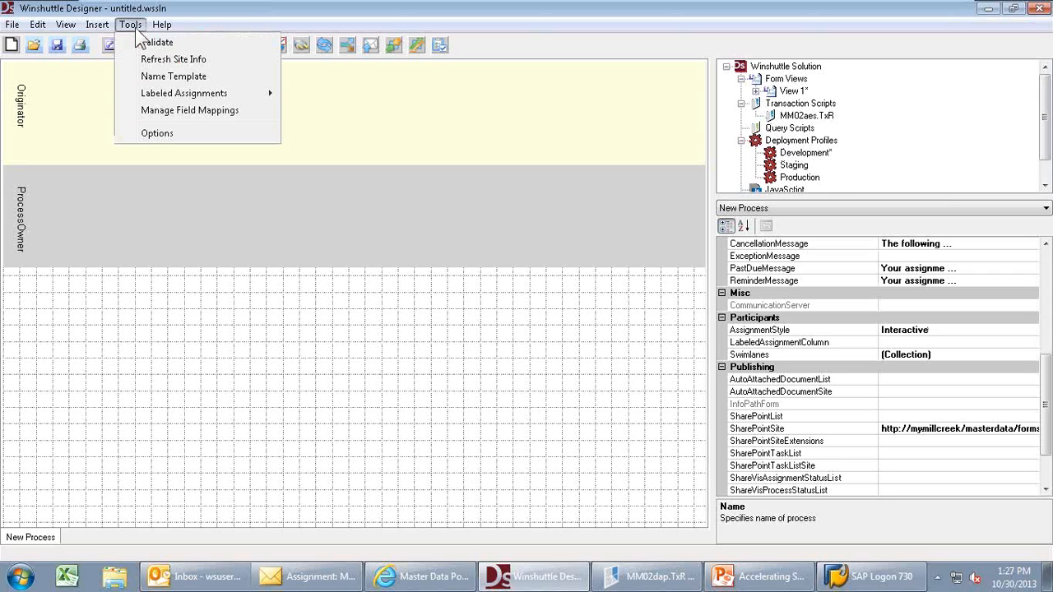
left_click(166, 112)
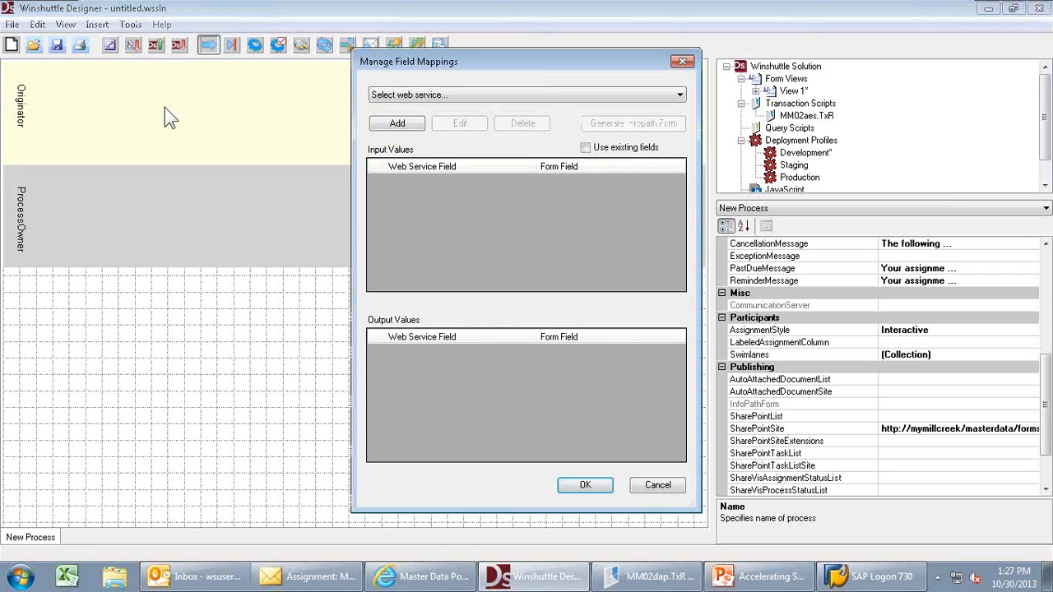
left_click(410, 126)
left_click(515, 164)
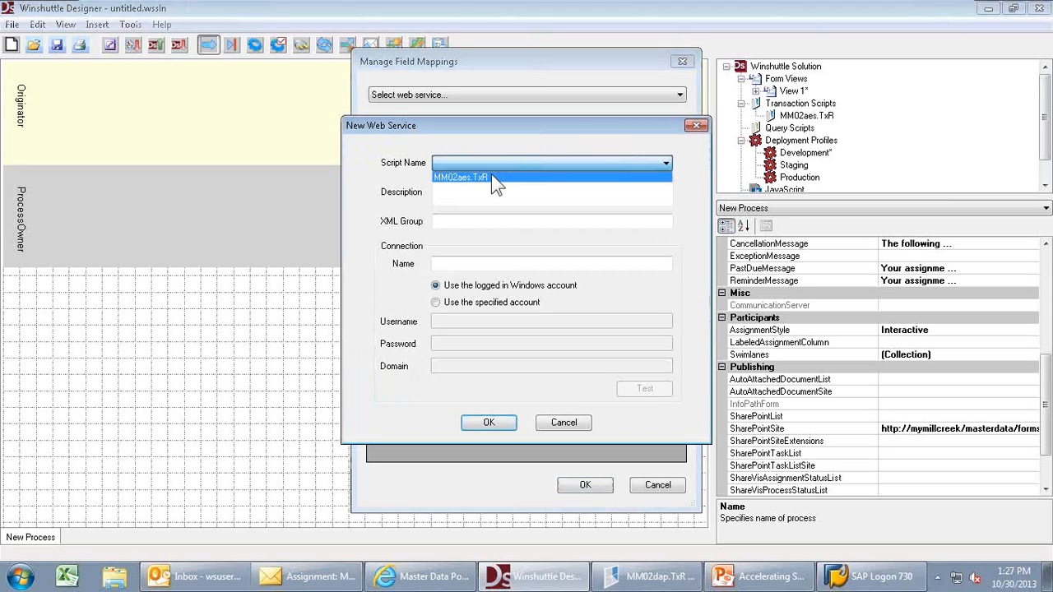
left_click(489, 175)
left_click(477, 184)
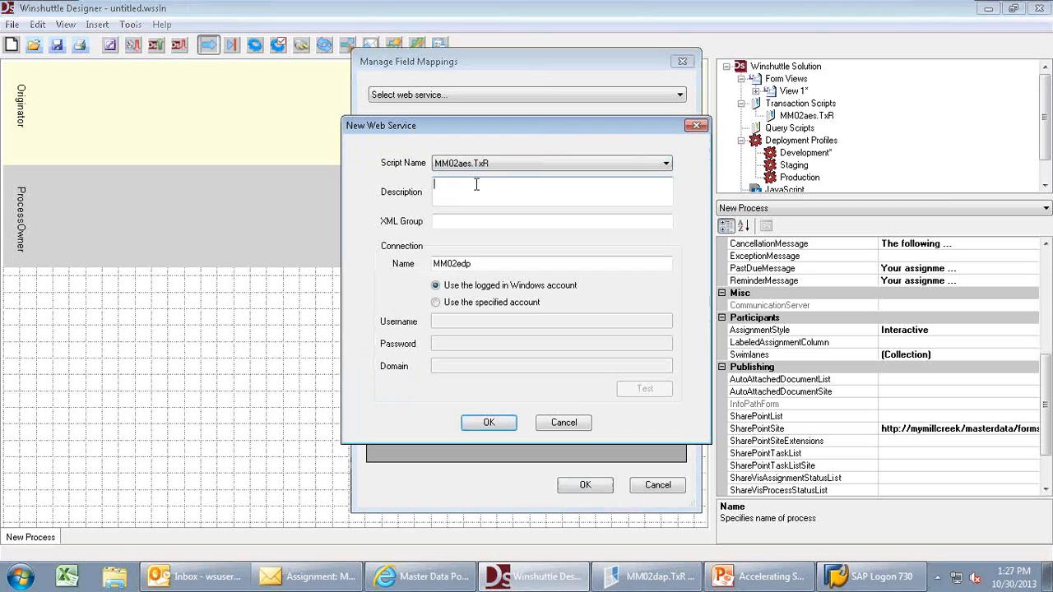
type("MM02")
type("ad")
type("es")
key("Tab")
type("MM")
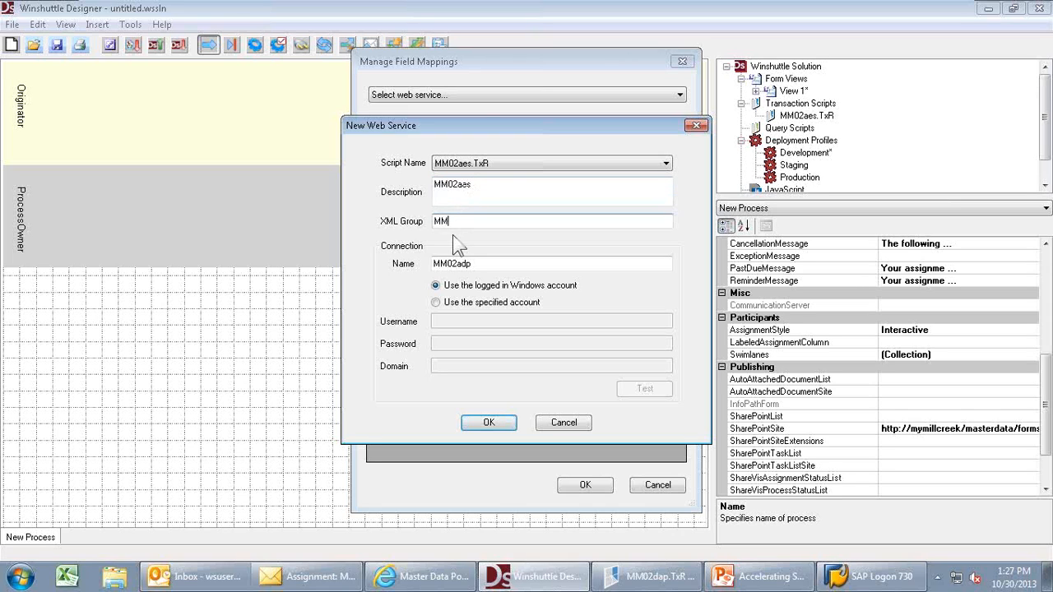
left_click(489, 423)
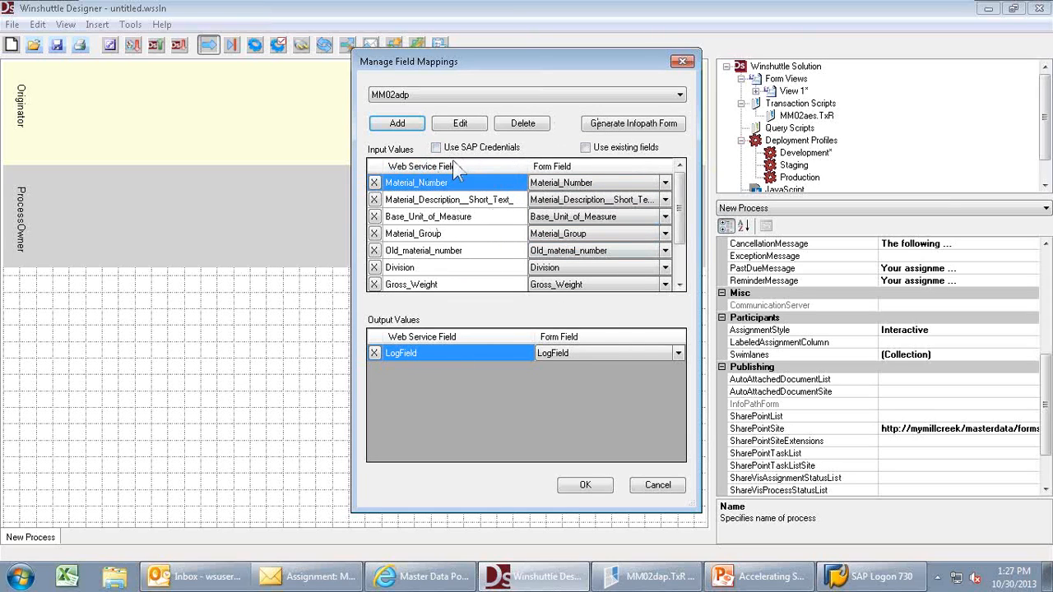
- Generate the InfoPath form, acknowledge the success message, and close the mappings window
left_click(596, 129)
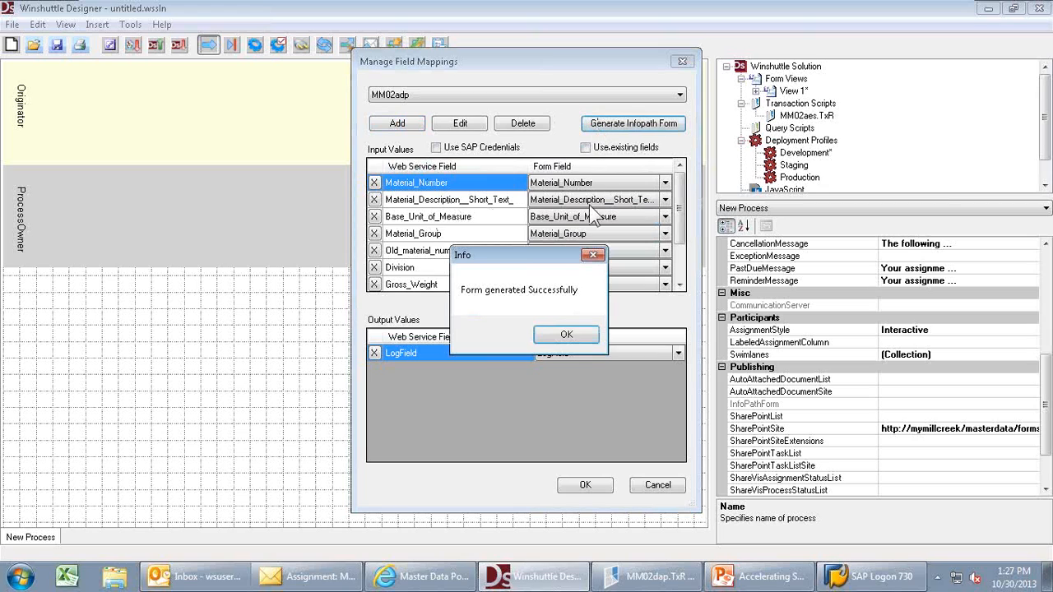
left_click(574, 331)
left_click(587, 487)
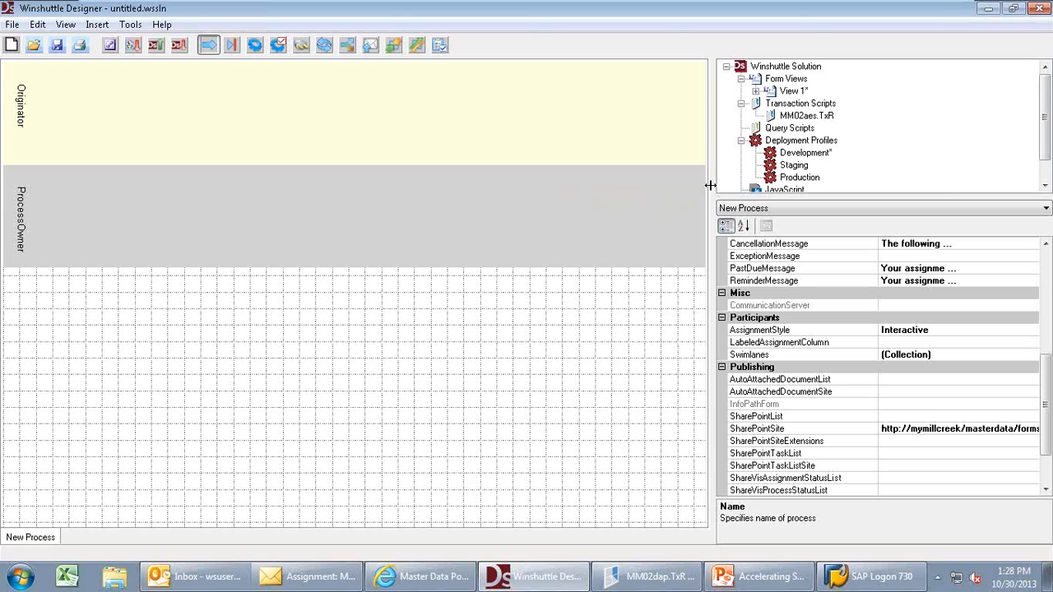
- Try opening View 1's English - United States, Large view and dismiss the resulting error
left_click(755, 90)
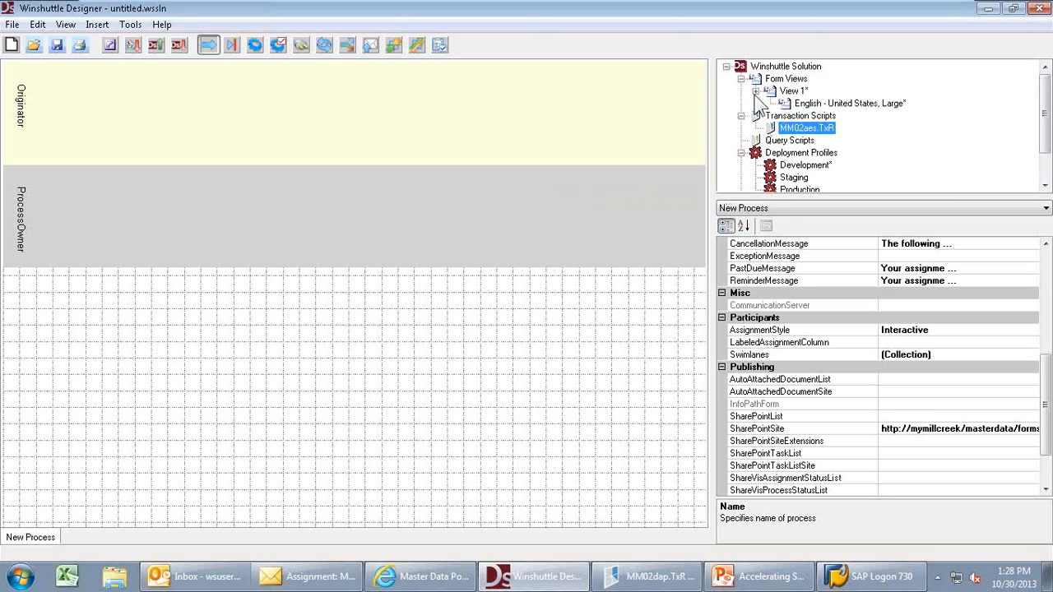
left_click(792, 90)
left_click(810, 103)
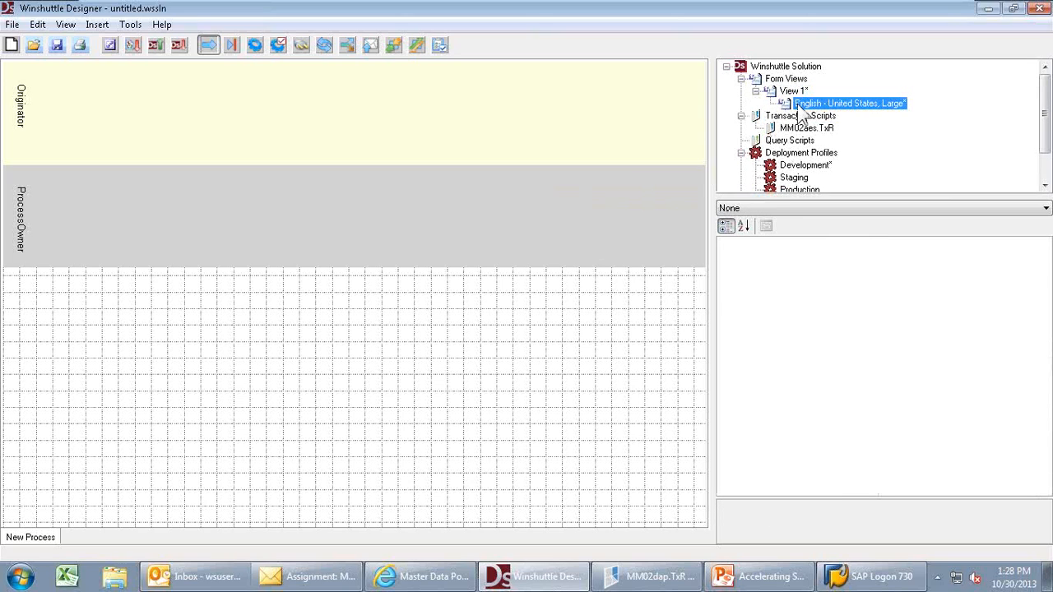
double_click(801, 105)
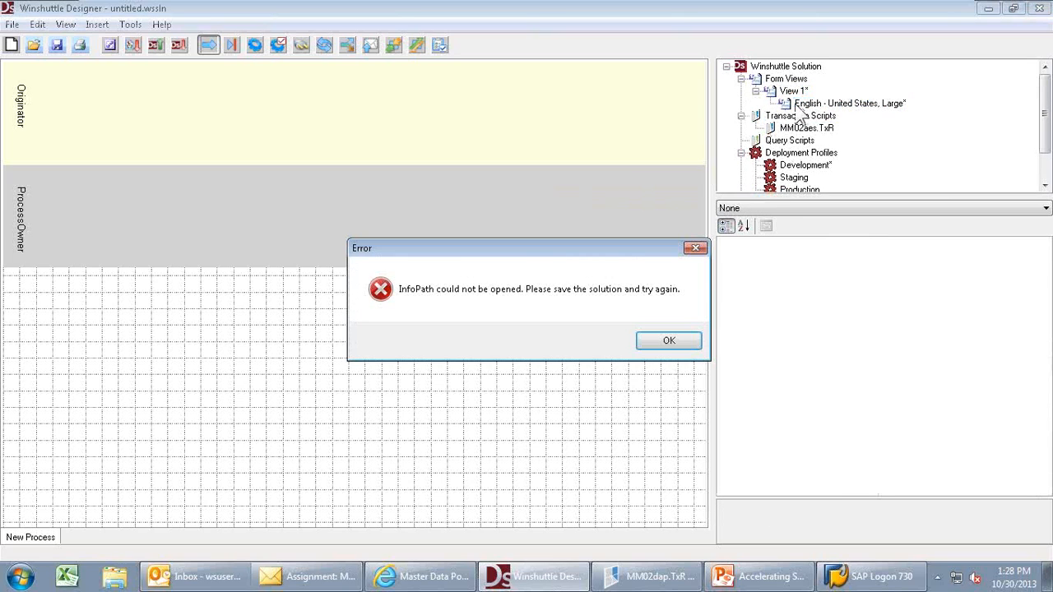
left_click(668, 340)
- Save the solution as adaptiveweb on the Desktop and reopen the English form view
left_click(57, 45)
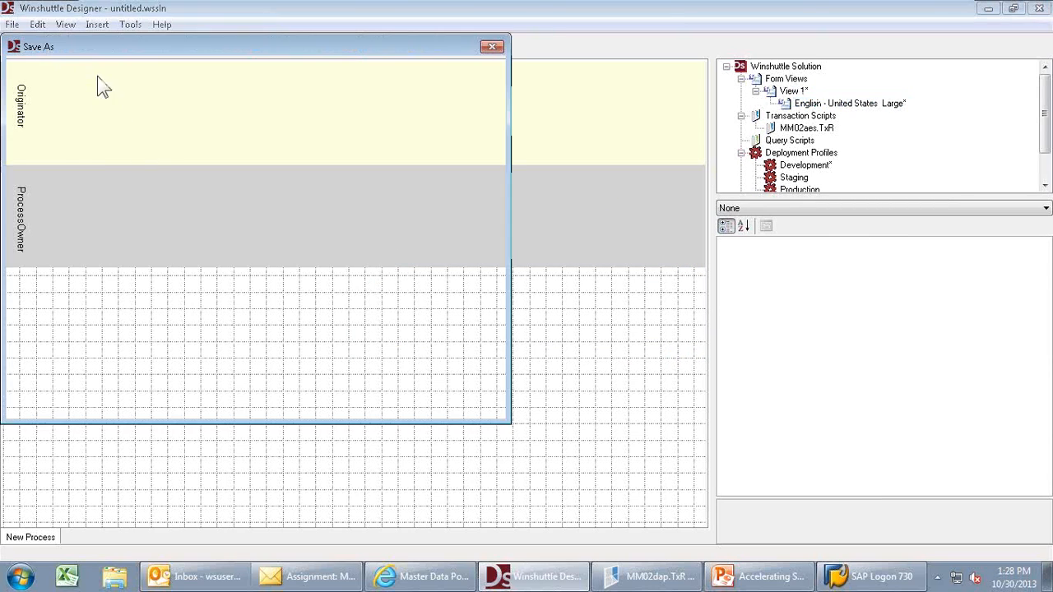
left_click(186, 324)
key("BackSpace")
key("BackSpace")
key("BackSpace")
key("BackSpace")
key("BackSpace")
key("BackSpace")
key("BackSpace")
key("BackSpace")
key("BackSpace")
key("BackSpace")
key("BackSpace")
key("BackSpace")
key("BackSpace")
key("BackSpace")
type("adaptiveweb")
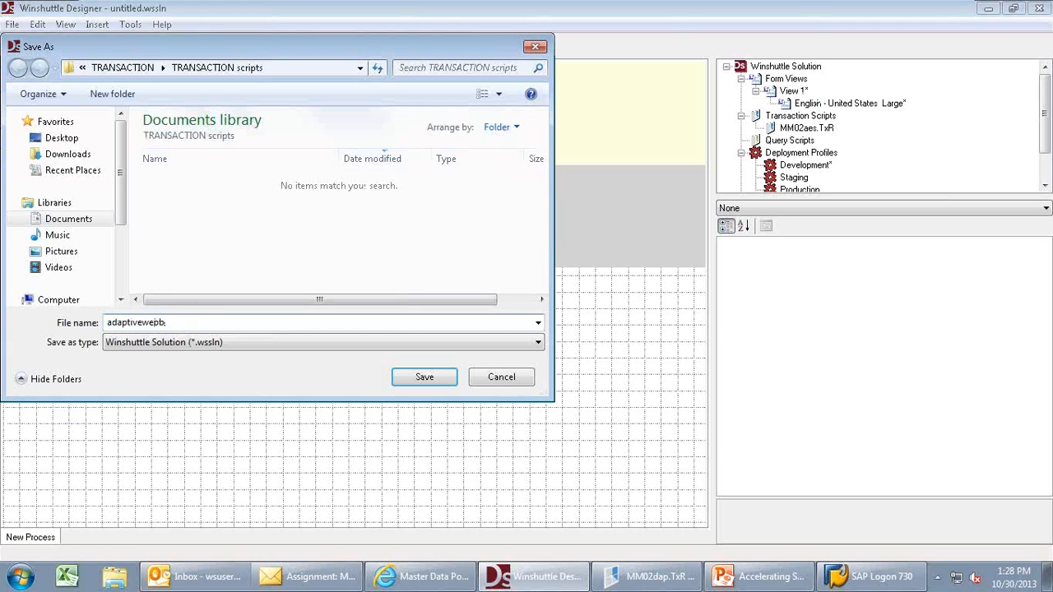
left_click(61, 140)
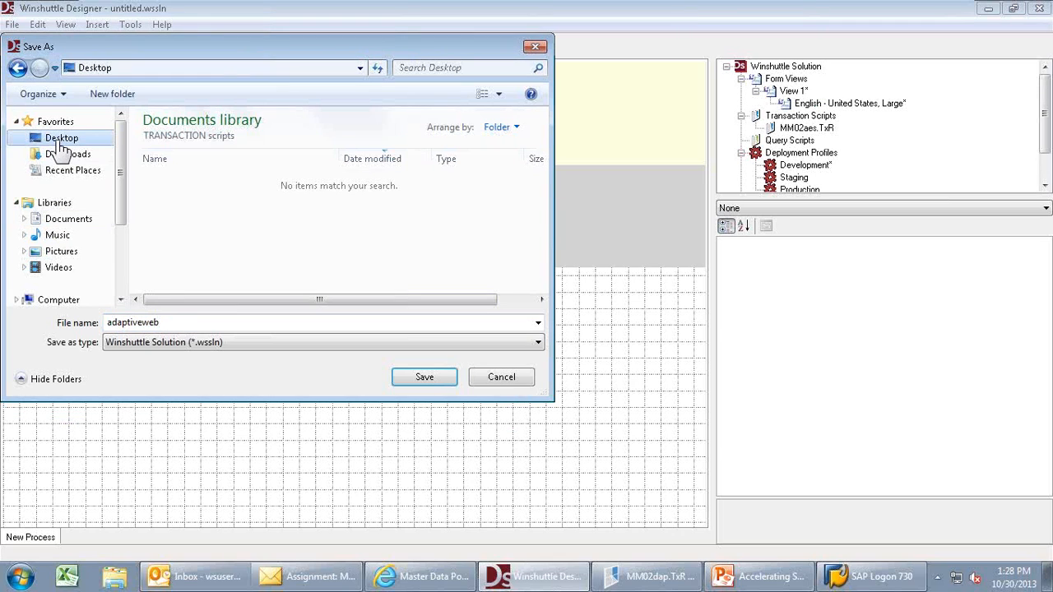
left_click(426, 380)
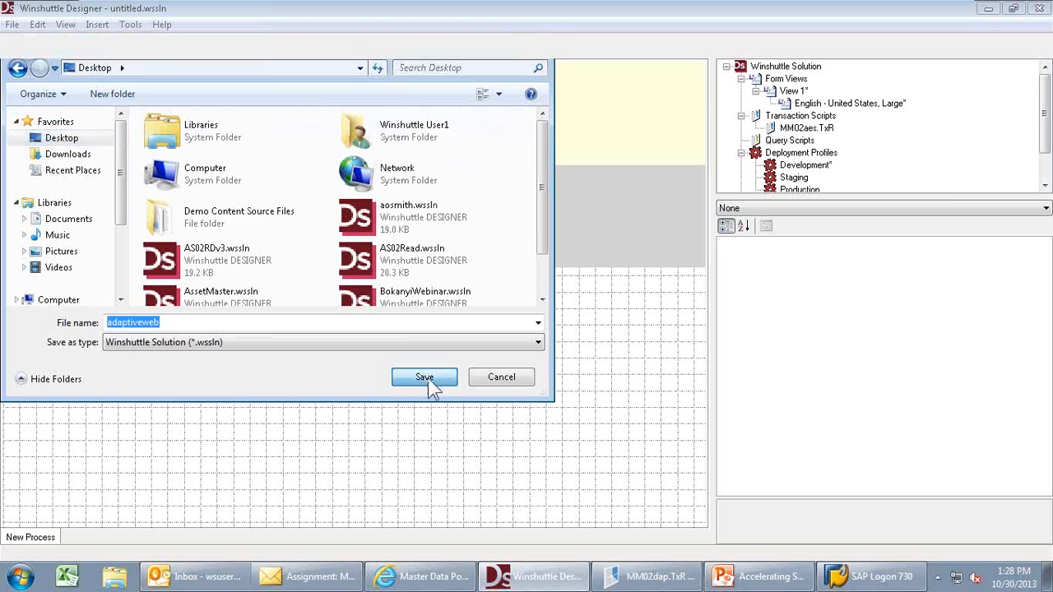
double_click(815, 105)
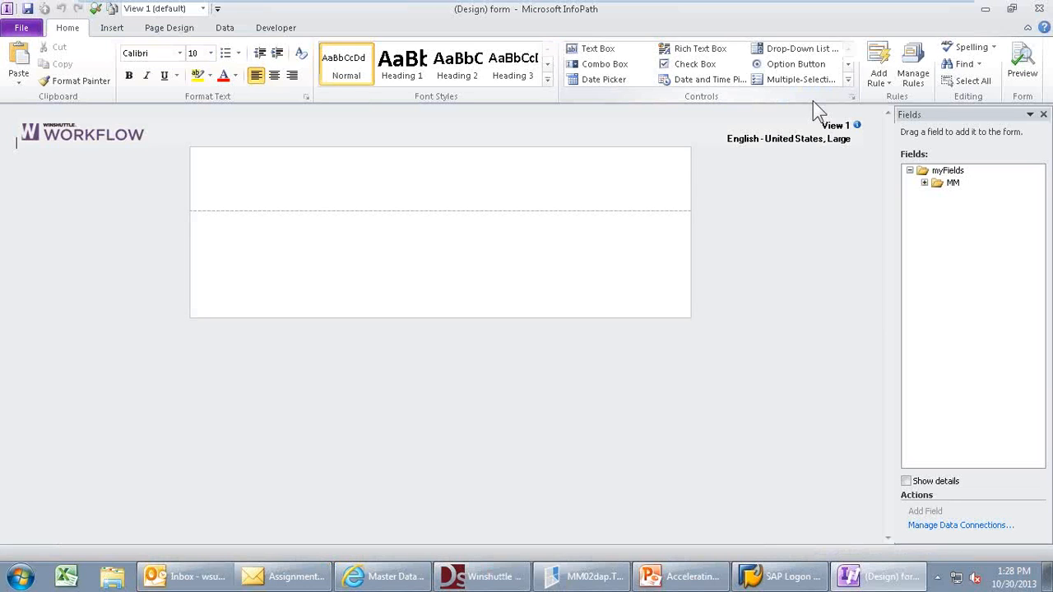
- Expand the MM, MM_Input and MM_Output field groups and widen the Fields pane
left_click(924, 183)
left_click(939, 195)
left_click(939, 355)
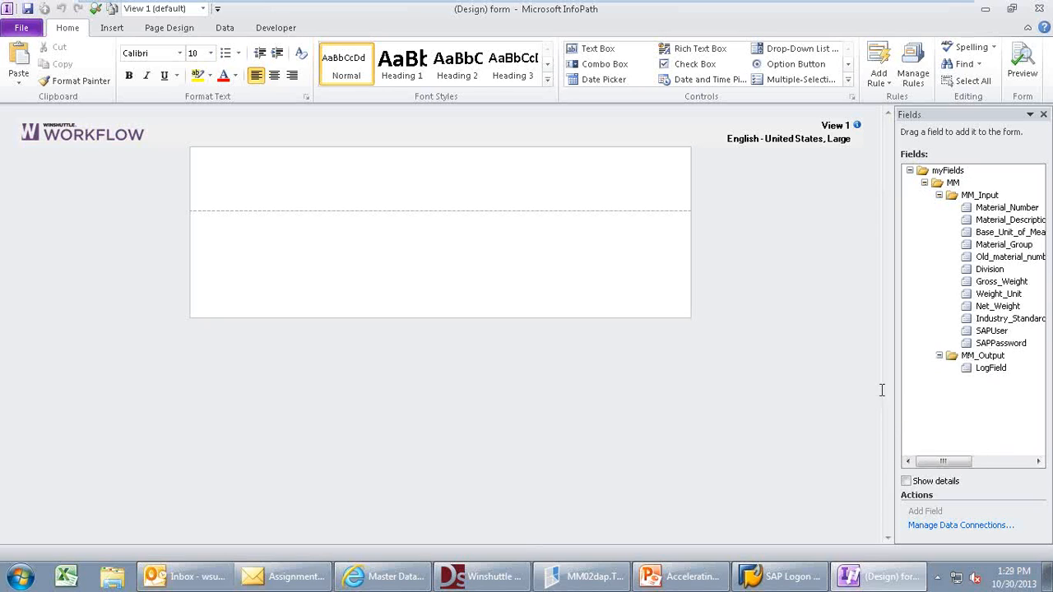
left_click_drag(894, 374, 815, 359)
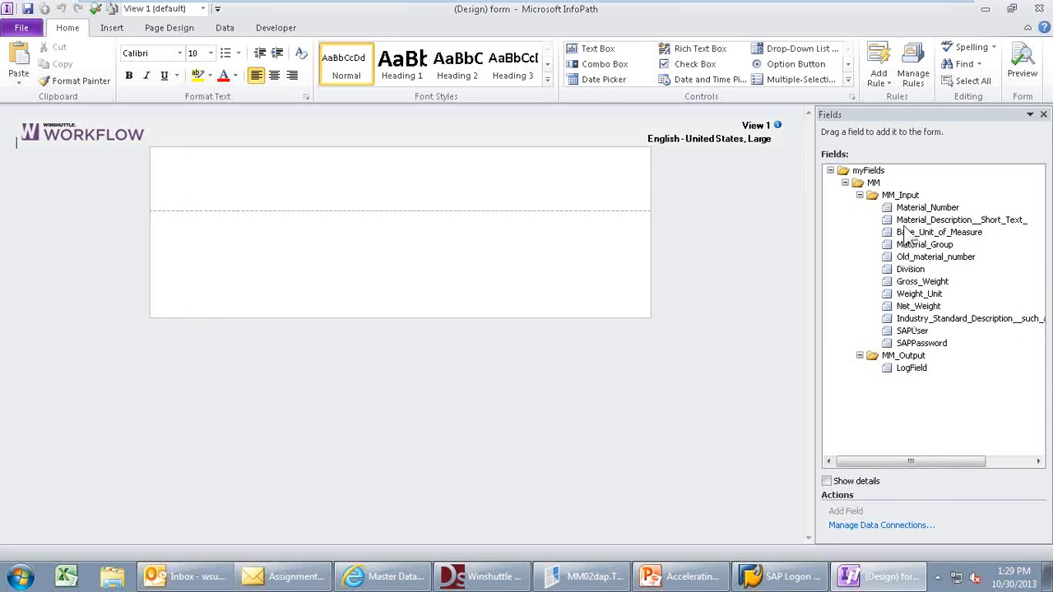
- Title the form 'Change Material' in the top cell
left_click(405, 204)
type("Creat")
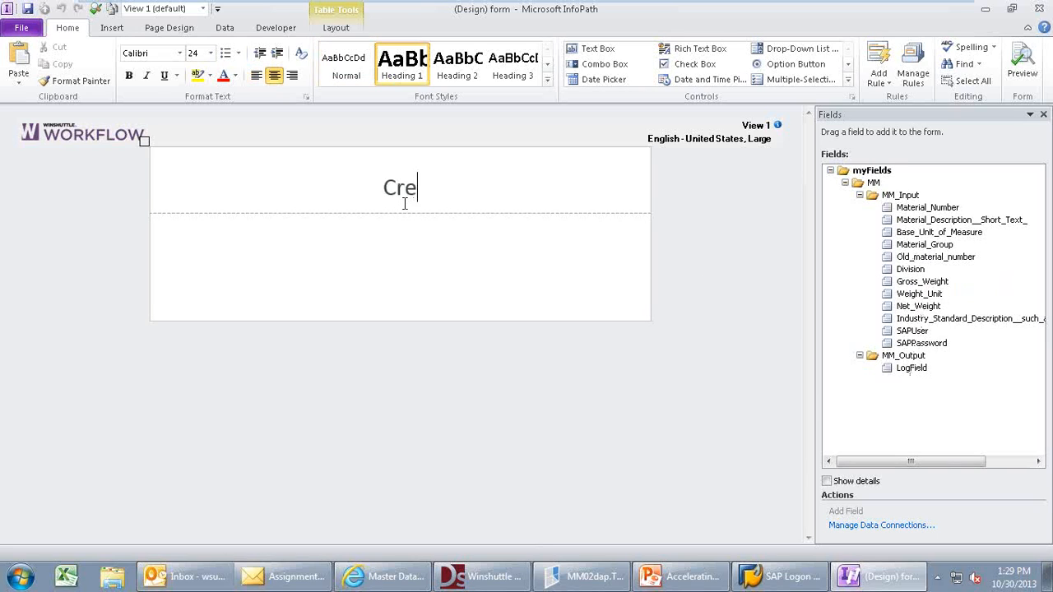
key("BackSpace")
key("BackSpace")
key("BackSpace")
key("BackSpace")
type("hange m")
key("BackSpace")
type("Material")
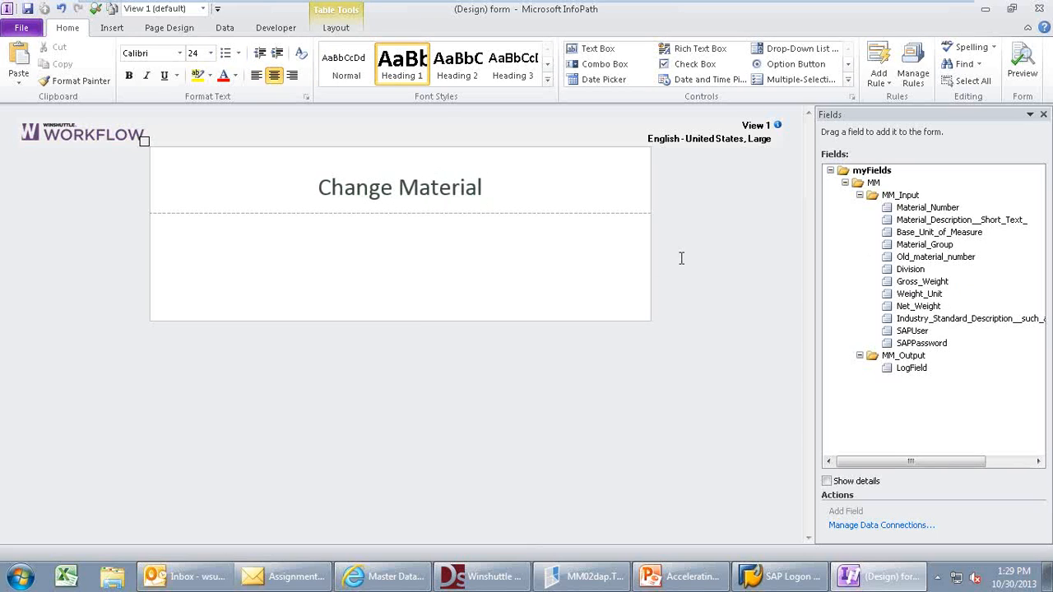
- Add the MM_Input fields, delete the SAPUser and SAPPassword rows, and place LogField below
left_click_drag(899, 197, 304, 239)
left_click(304, 239)
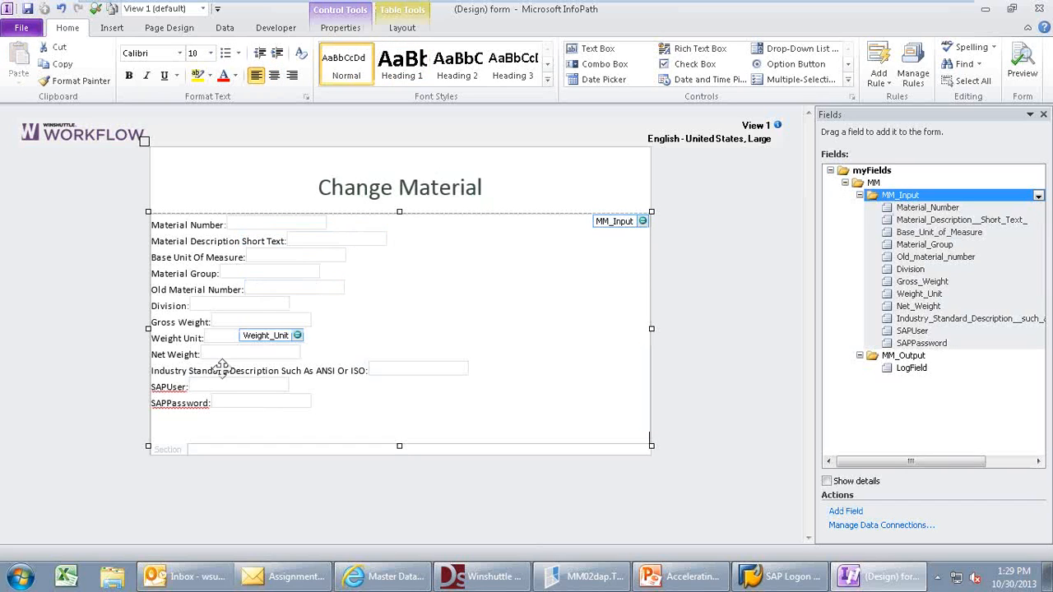
mouse_move(155, 386)
left_mouse_down()
mouse_move(313, 418)
mouse_move(303, 414)
left_mouse_up()
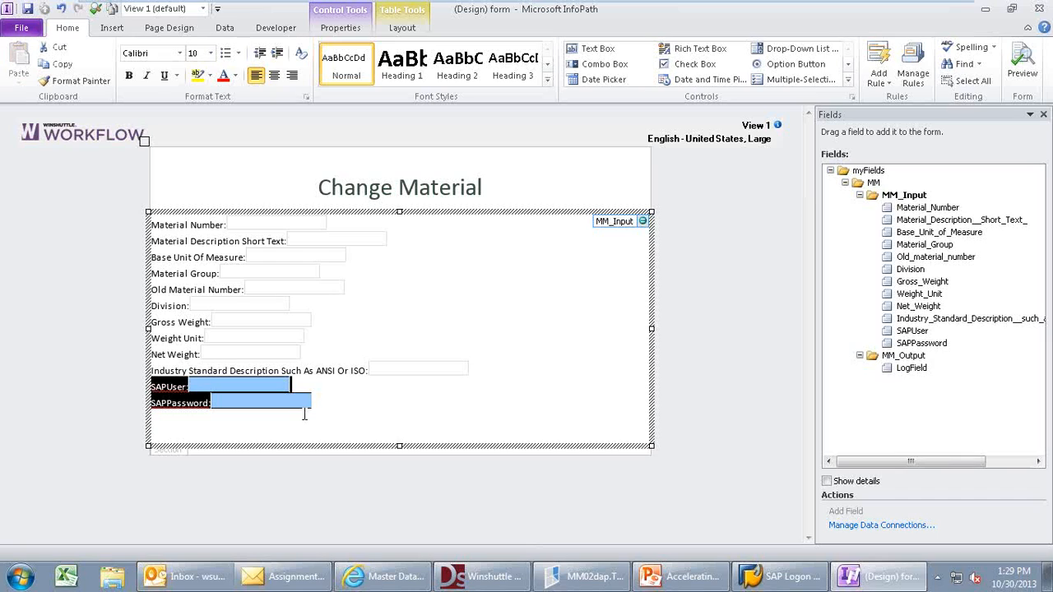
key("Delete")
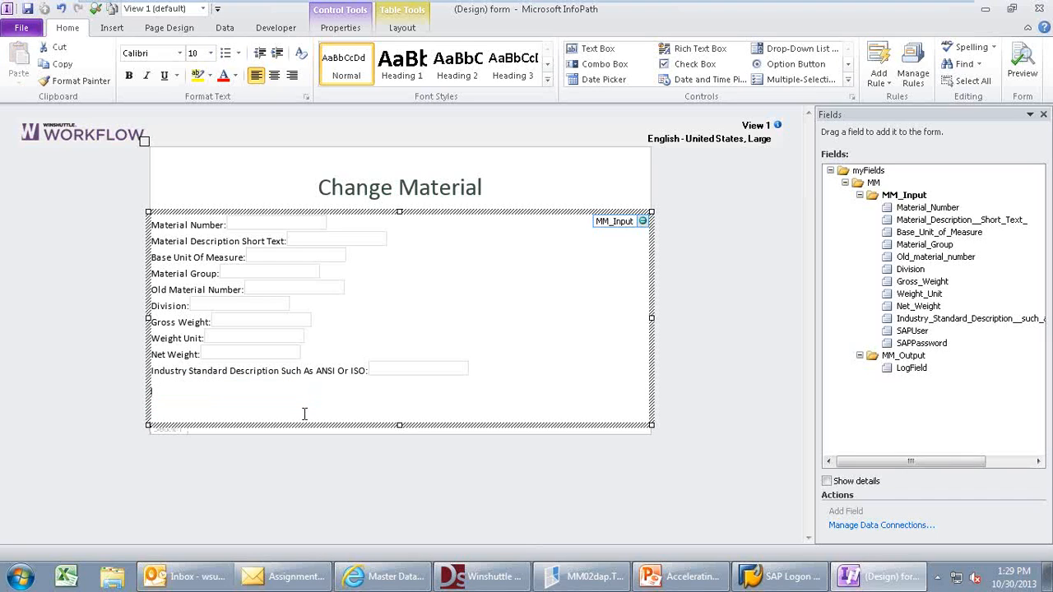
key("Return")
key("Return")
key("Return")
key("Return")
key("Return")
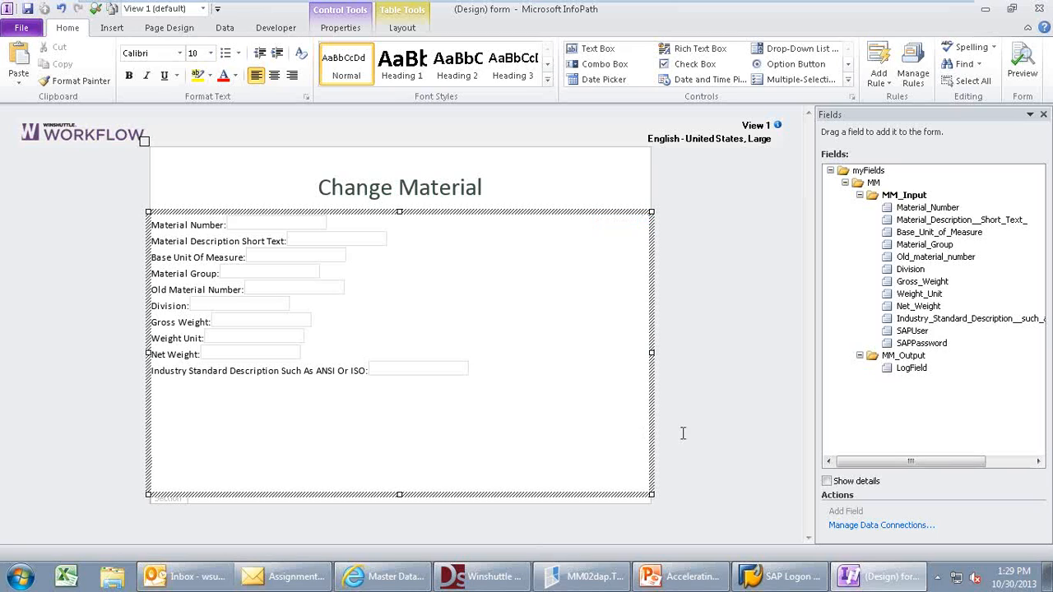
left_click_drag(906, 371, 194, 454)
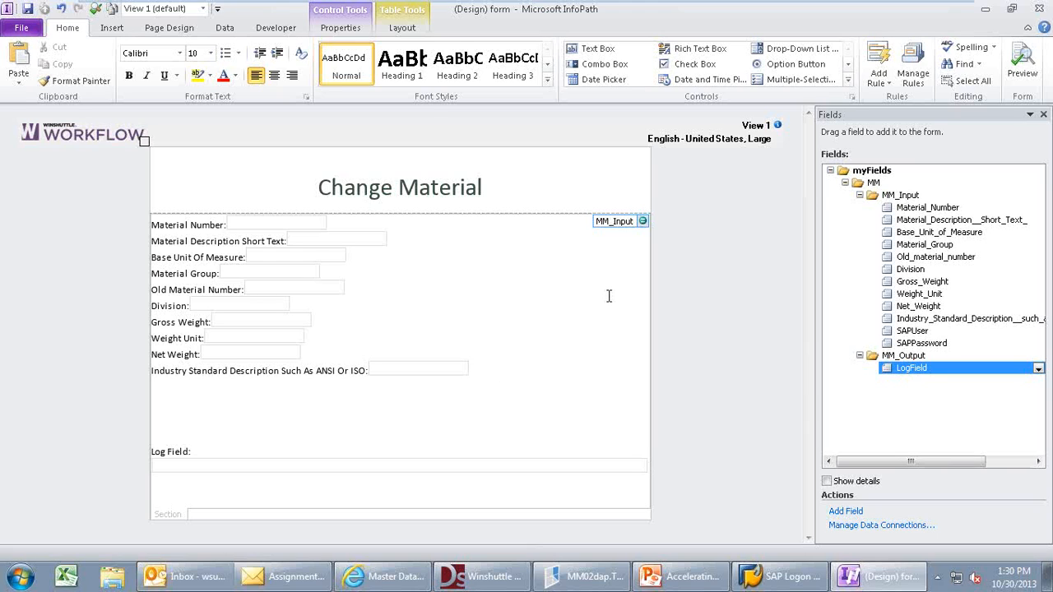
- Insert a ShareVis.Process control beneath the Log Field
left_click(848, 80)
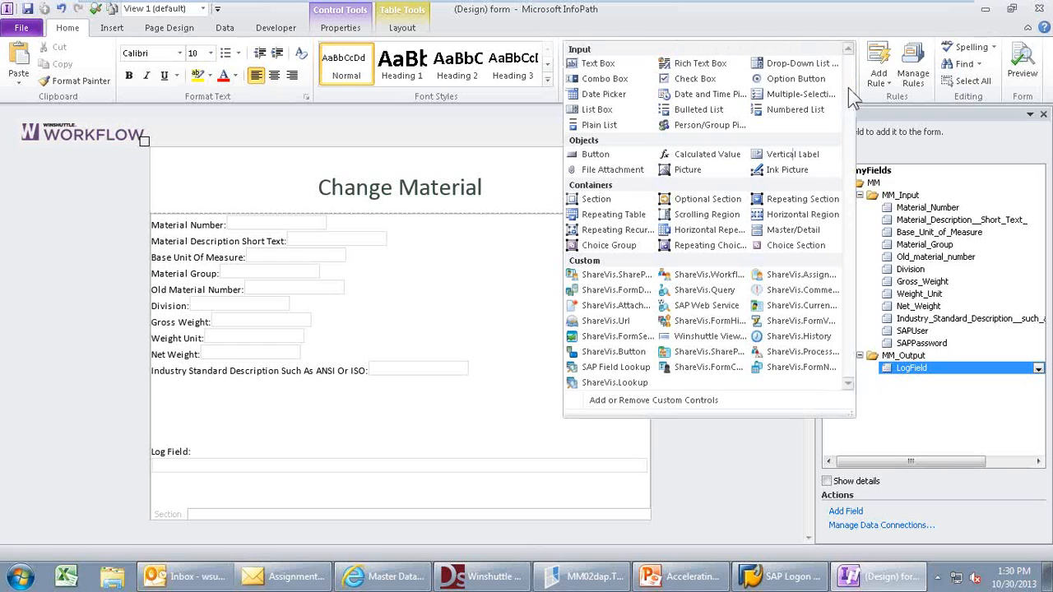
left_click(783, 352)
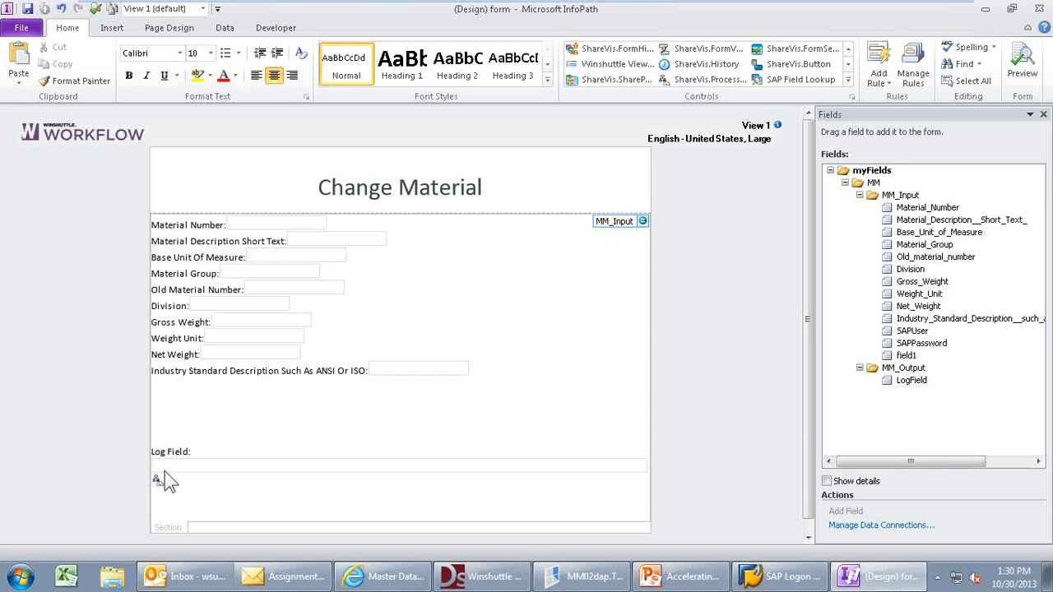
left_click(306, 330)
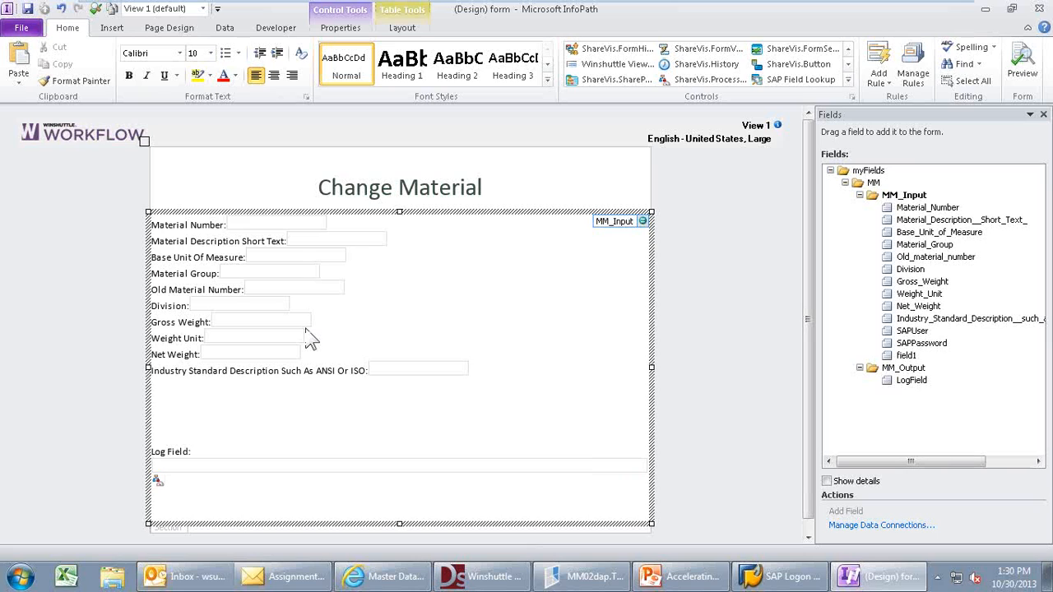
- Insert an SAP Web Service control, bound to field2, above the Log Field
left_click(847, 79)
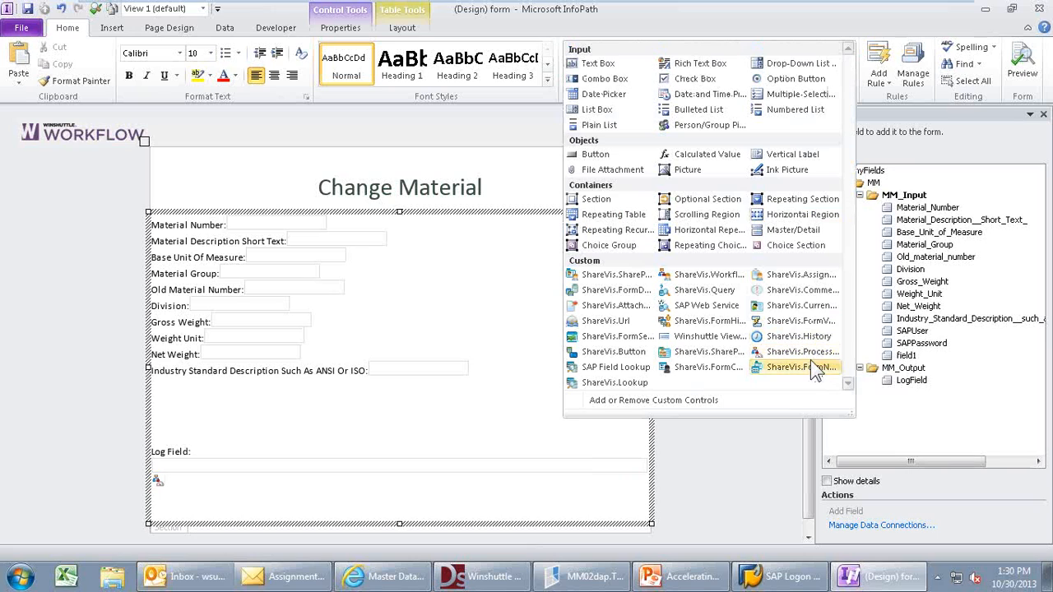
left_click(701, 308)
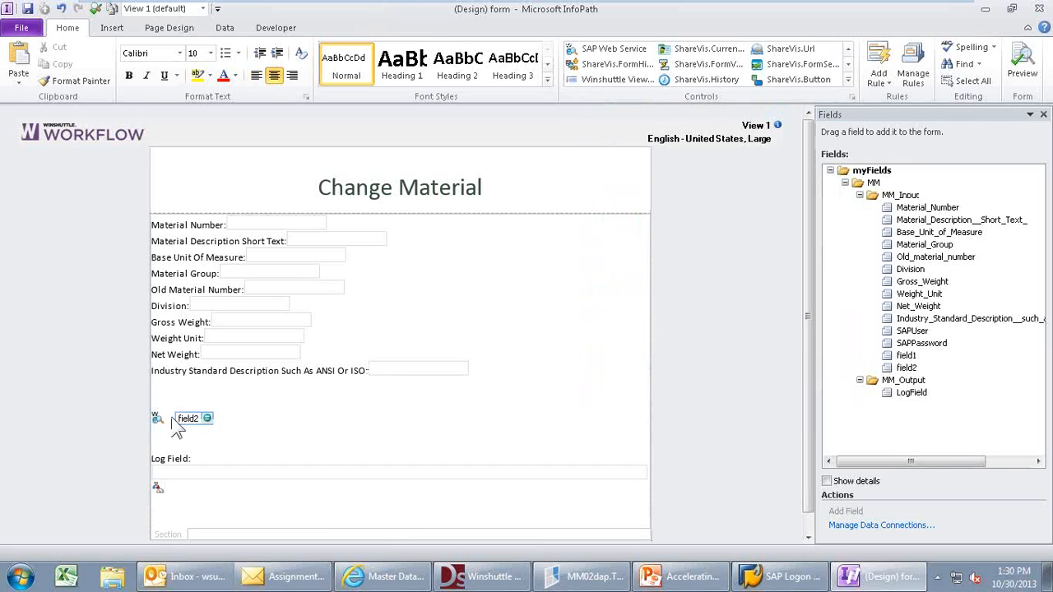
left_click(162, 426)
right_click(162, 426)
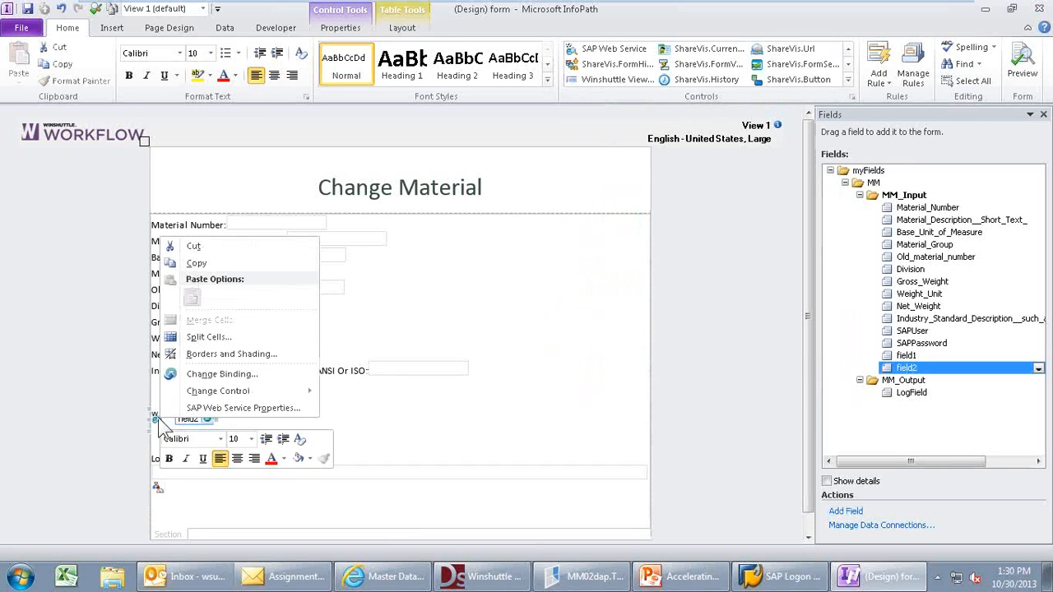
- Attach the MM02adp web service to the field2 button and load its field mappings
left_click(206, 411)
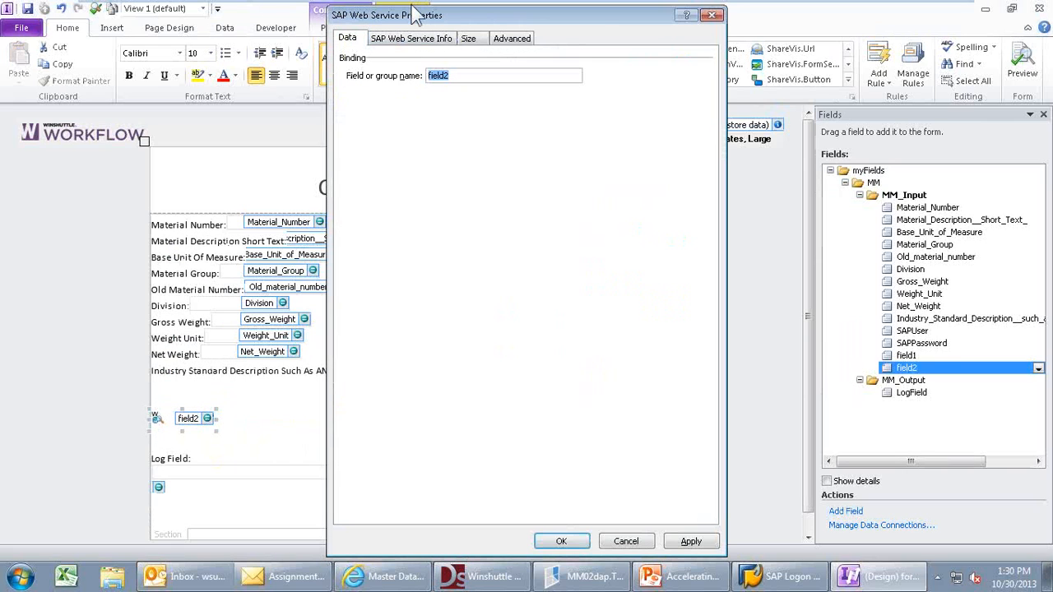
left_click(432, 47)
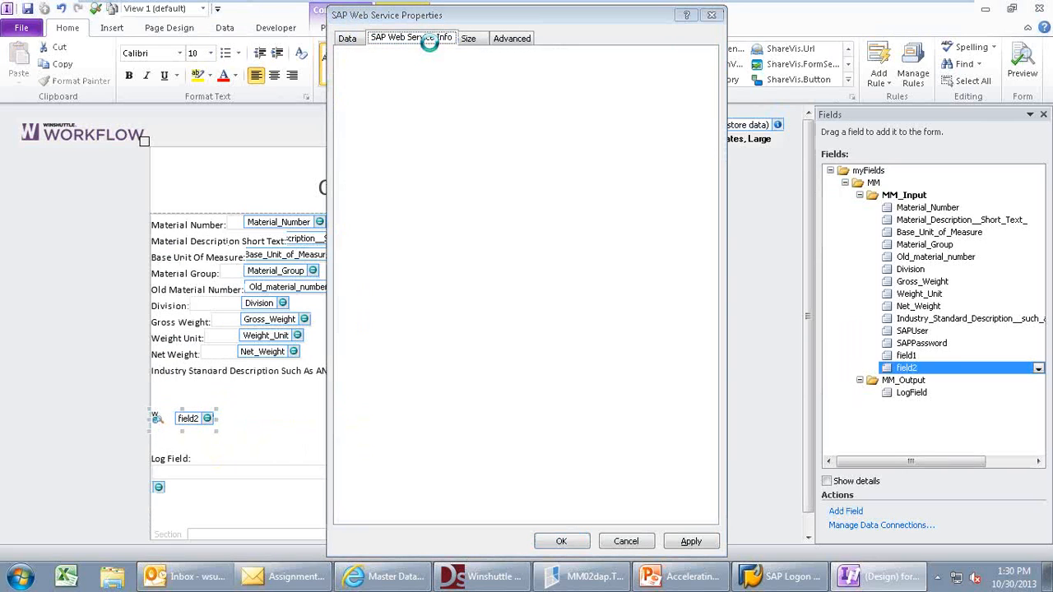
left_click(387, 169)
left_click(396, 175)
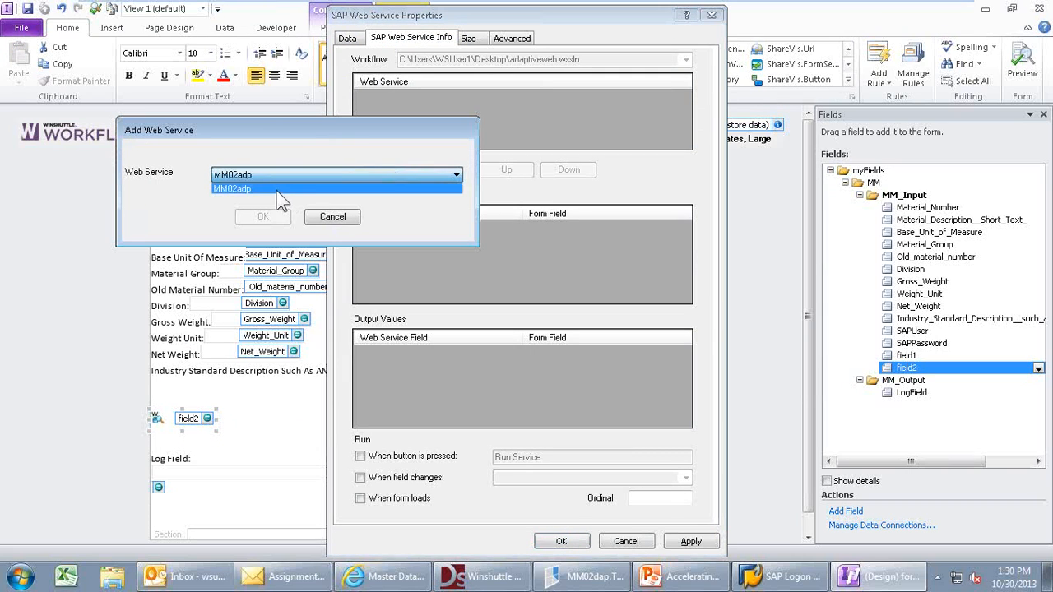
left_click(279, 190)
left_click(264, 217)
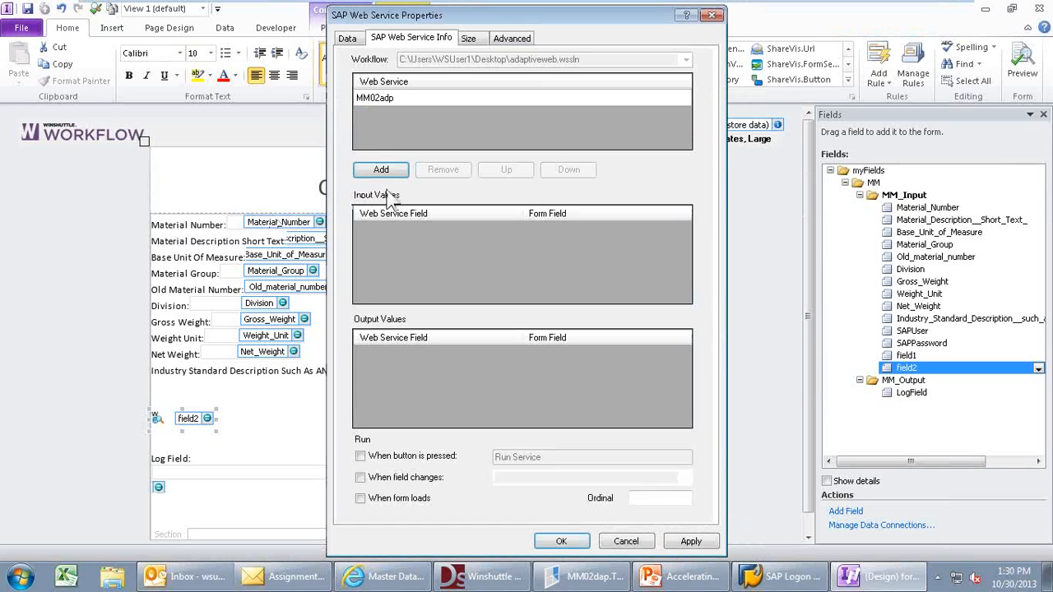
left_click(377, 102)
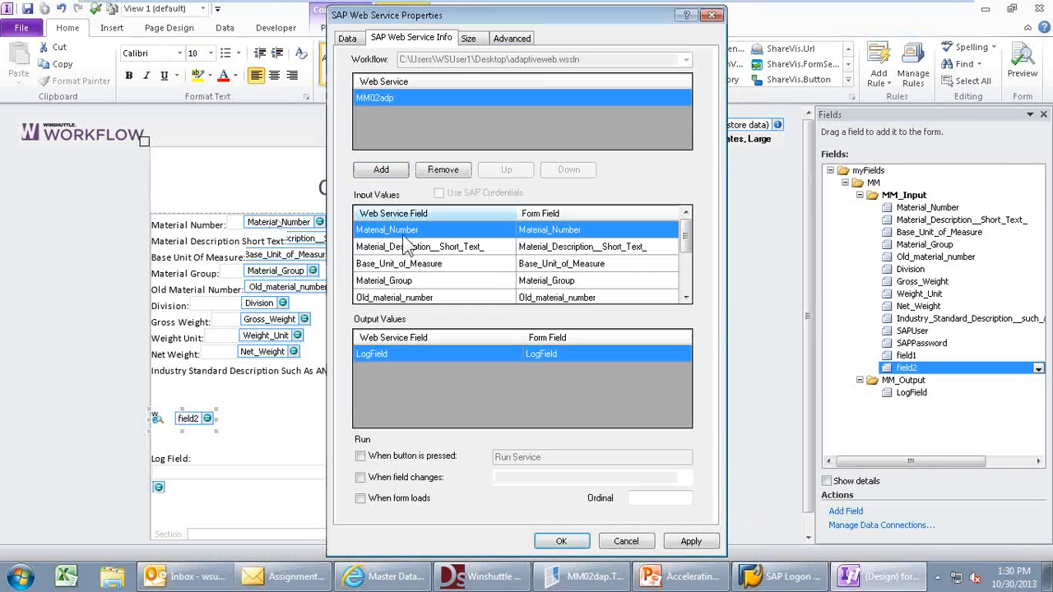
- Run MM02adp when the button is pressed, label it 'Post to SAP', and apply
left_click(360, 456)
left_click(545, 457)
key("BackSpace")
key("BackSpace")
key("BackSpace")
key("BackSpace")
key("BackSpace")
key("BackSpace")
key("BackSpace")
key("BackSpace")
key("BackSpace")
key("BackSpace")
key("BackSpace")
type("P")
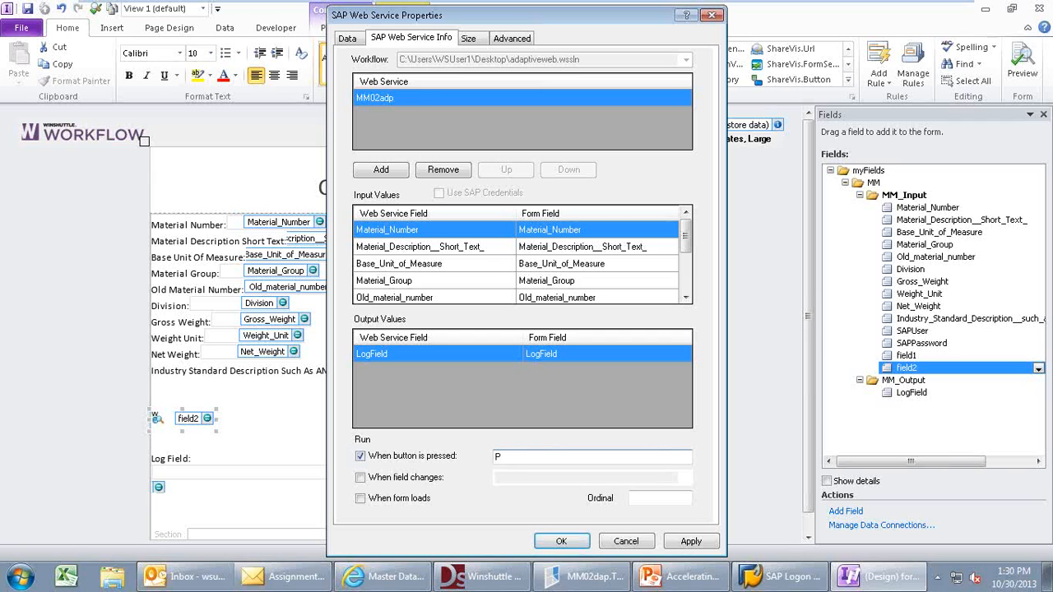
type("ost to SAP")
left_click(671, 543)
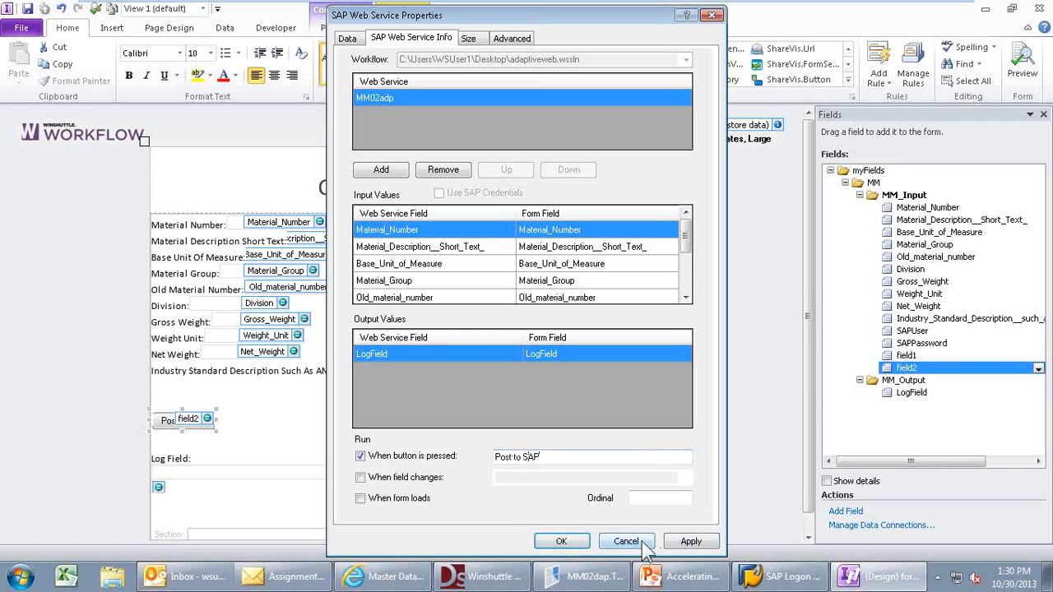
left_click(566, 542)
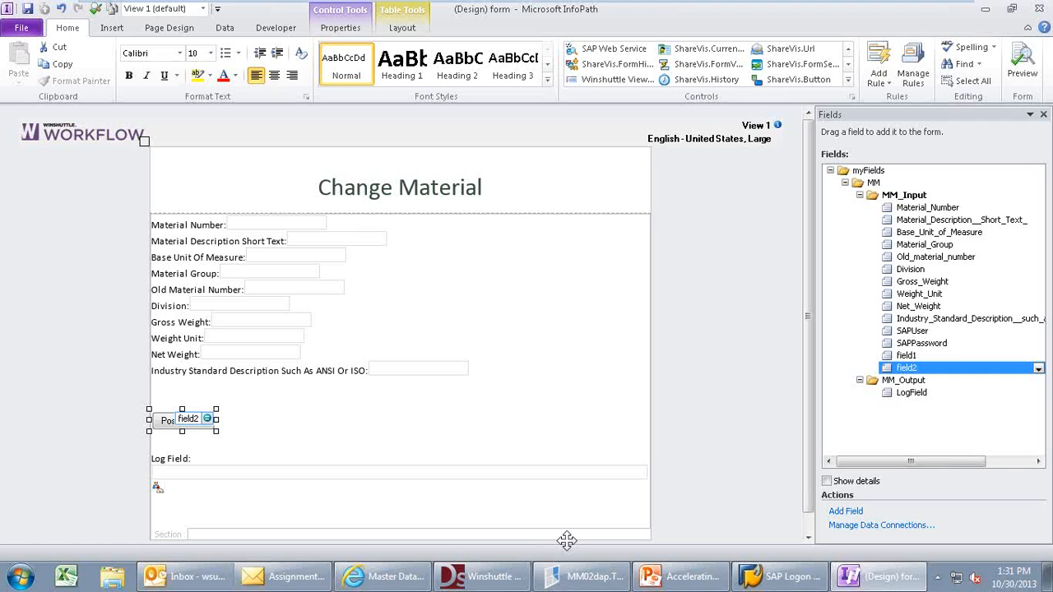
mouse_move(148, 8)
- Close the InfoPath designer and show the New Process workflow's properties
double_click(5, 12)
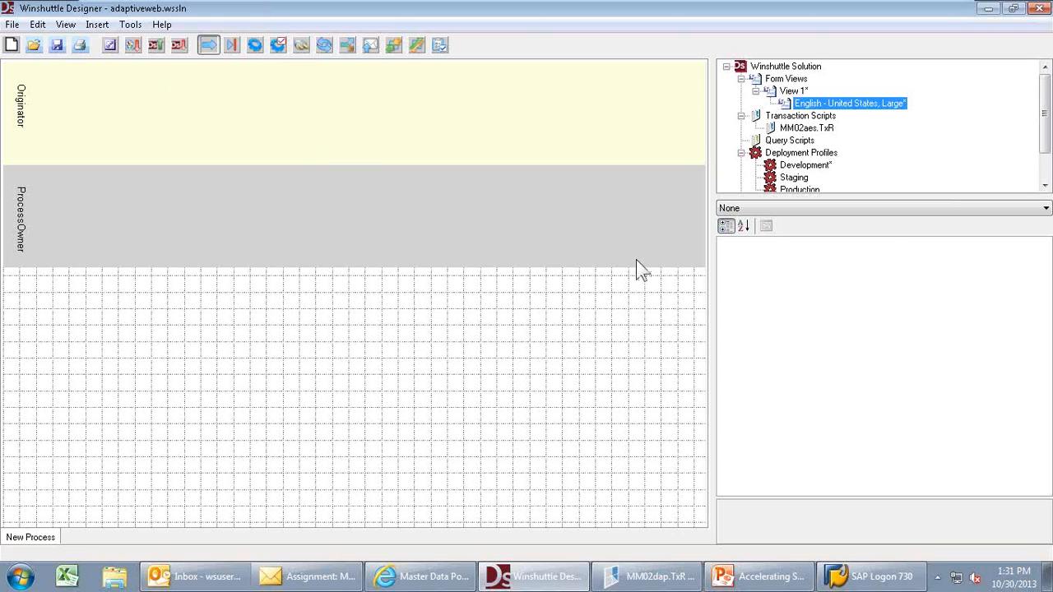
left_click(476, 229)
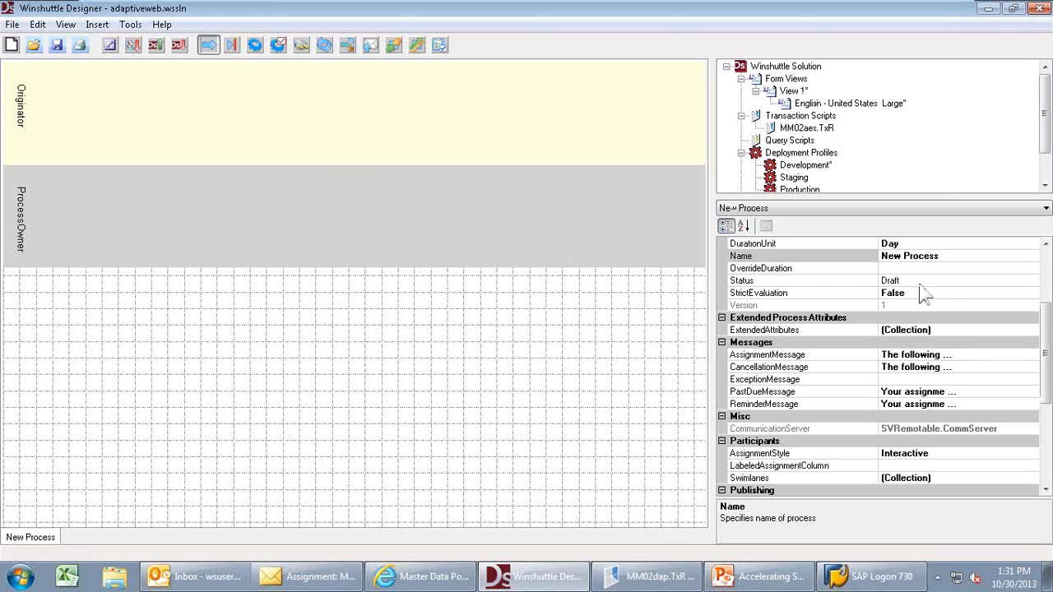
left_click(1045, 281)
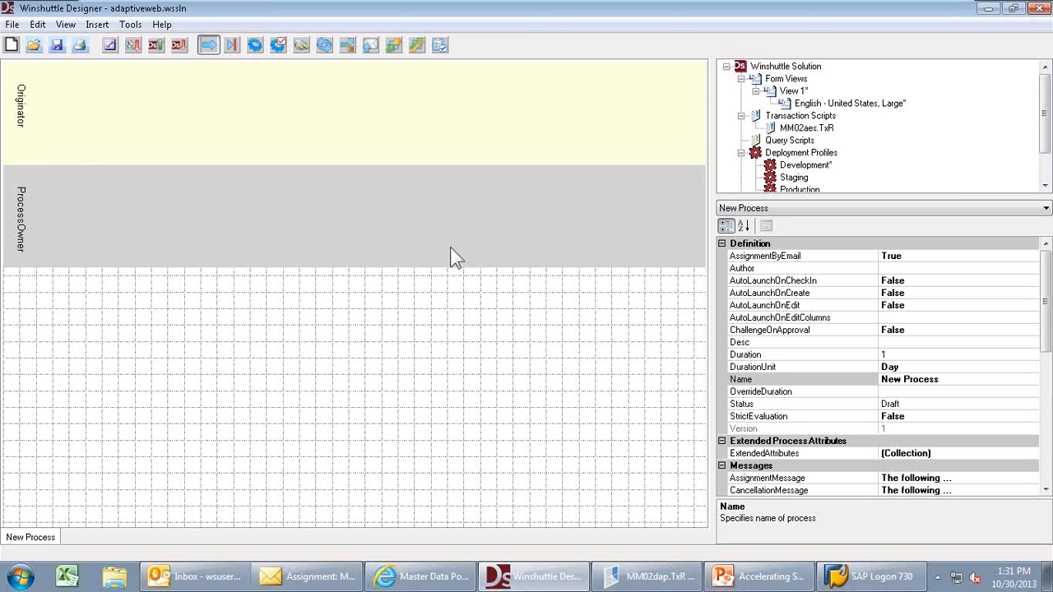
- Add a Manager participant to the process swimlanes with its group set to Approvers
left_click(1045, 437)
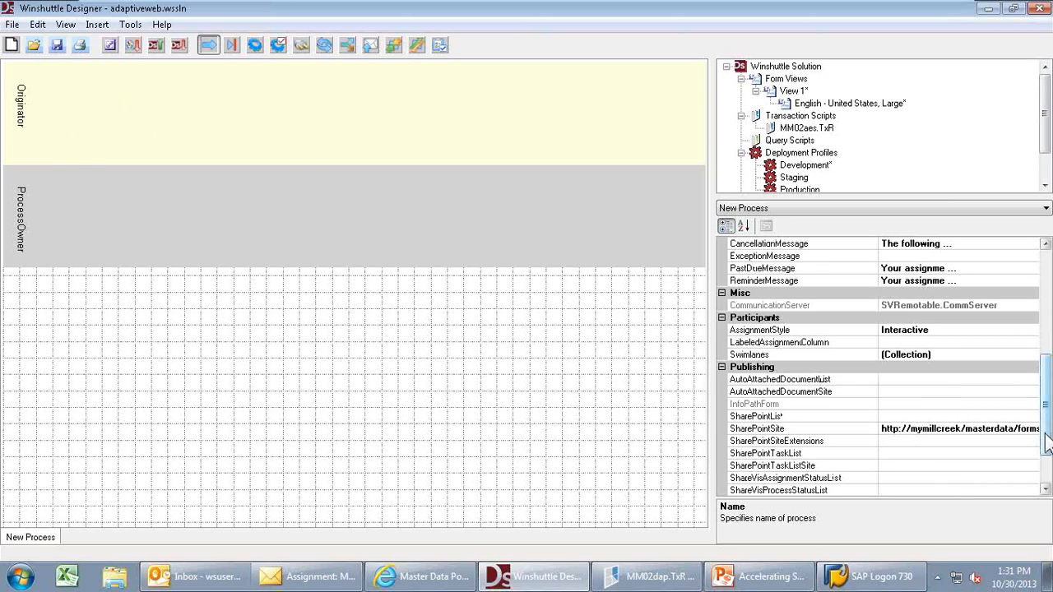
left_click(940, 357)
left_click(1033, 355)
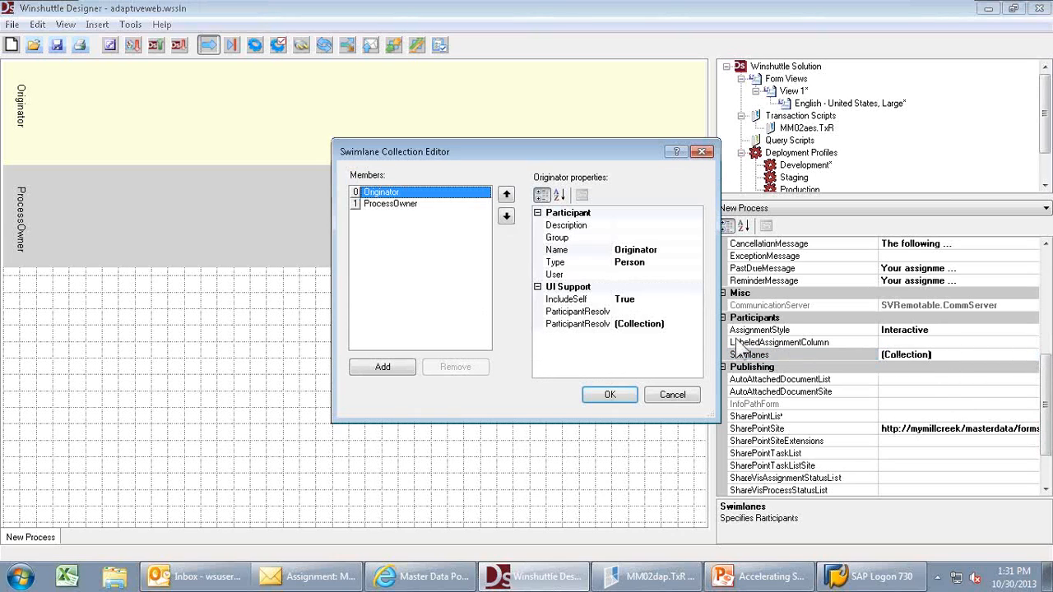
left_click(380, 367)
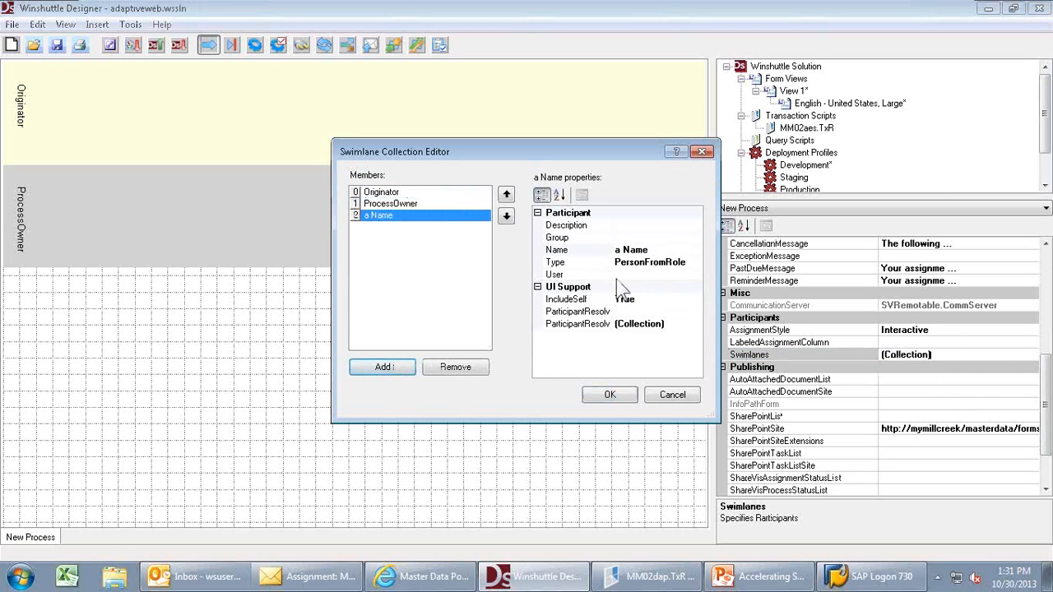
left_click(659, 248)
key("BackSpace")
key("BackSpace")
key("BackSpace")
key("BackSpace")
key("BackSpace")
key("BackSpace")
type("Manager")
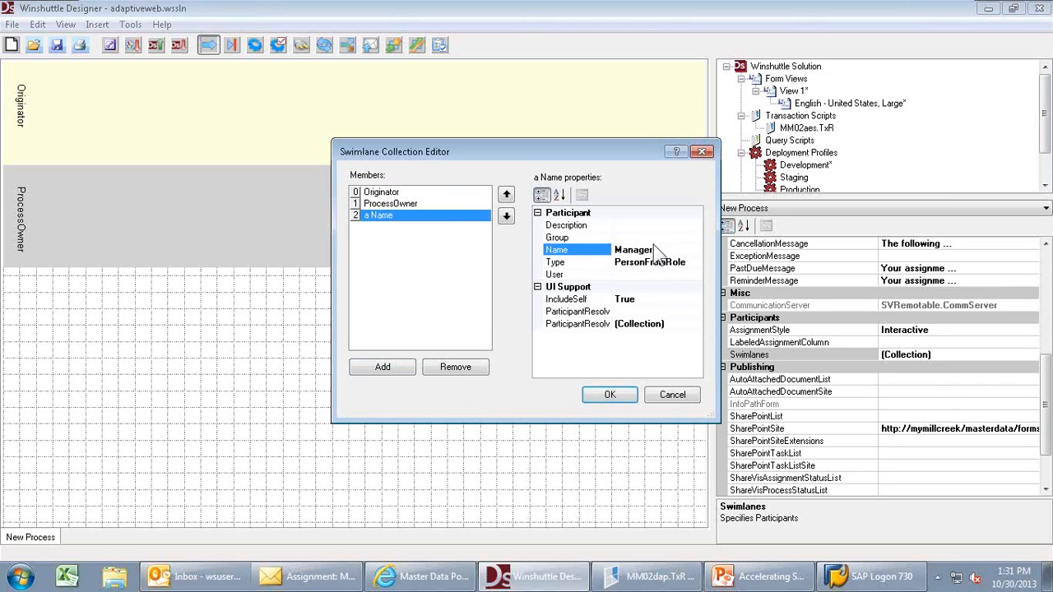
left_click(650, 239)
left_click(696, 237)
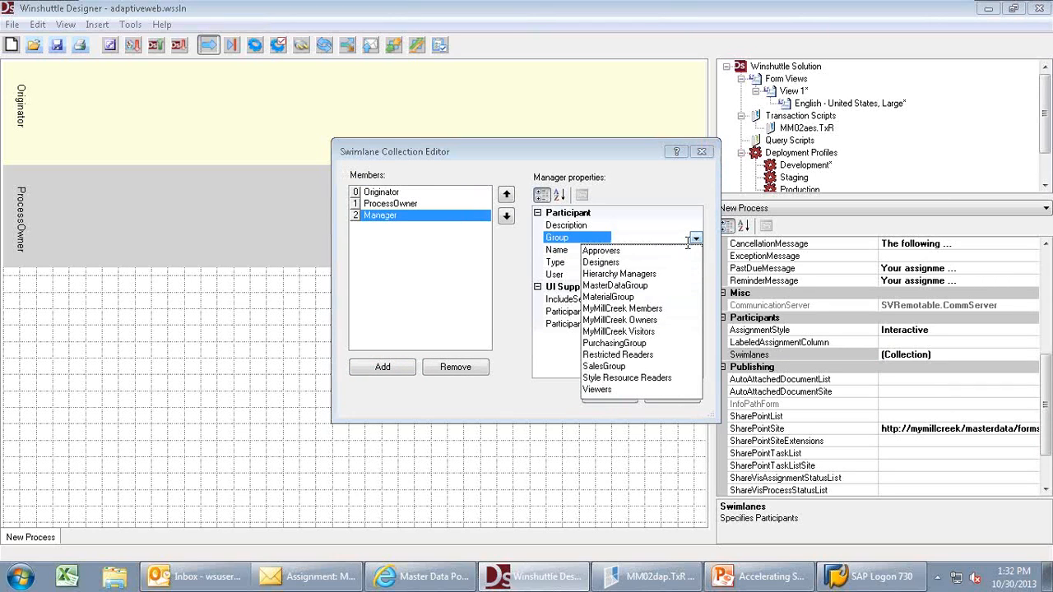
left_click(616, 251)
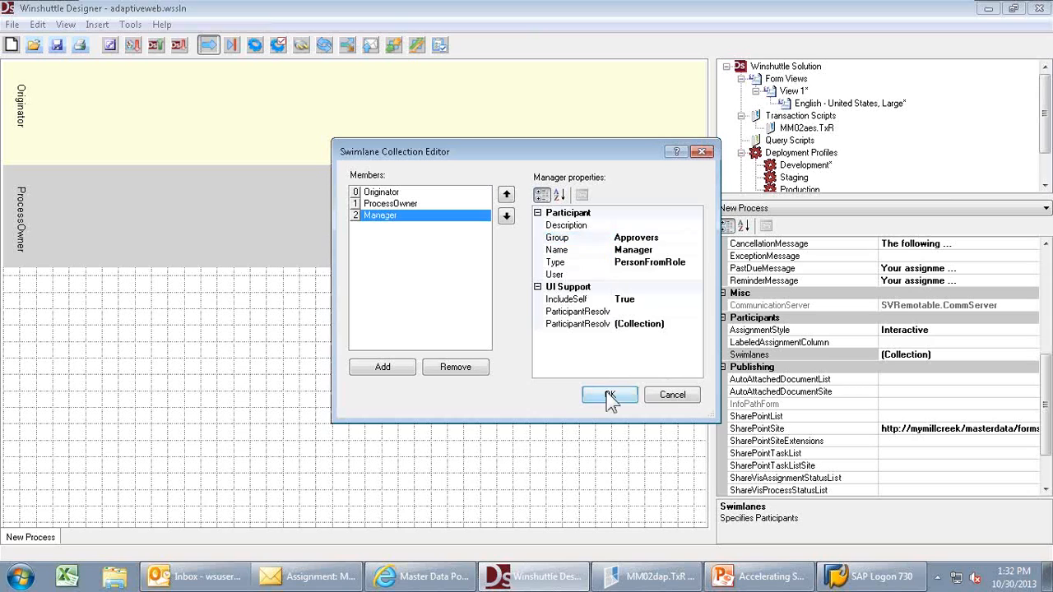
left_click(609, 395)
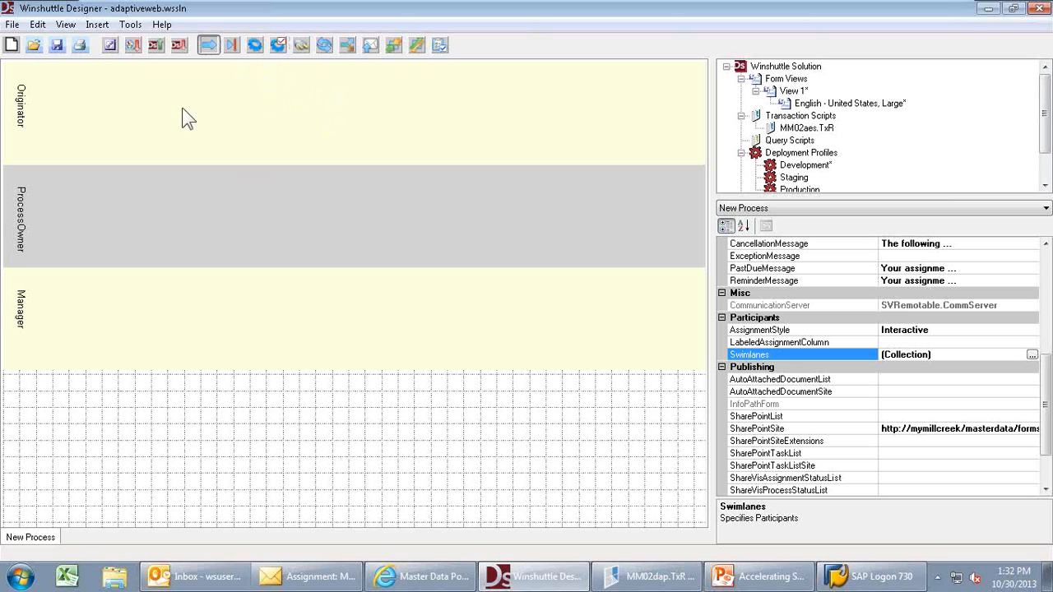
- Place Start 1, Approval 2 in the Manager lane, Notifications 3 and 4, and Ends 5 and 6
left_click_drag(94, 84, 138, 127)
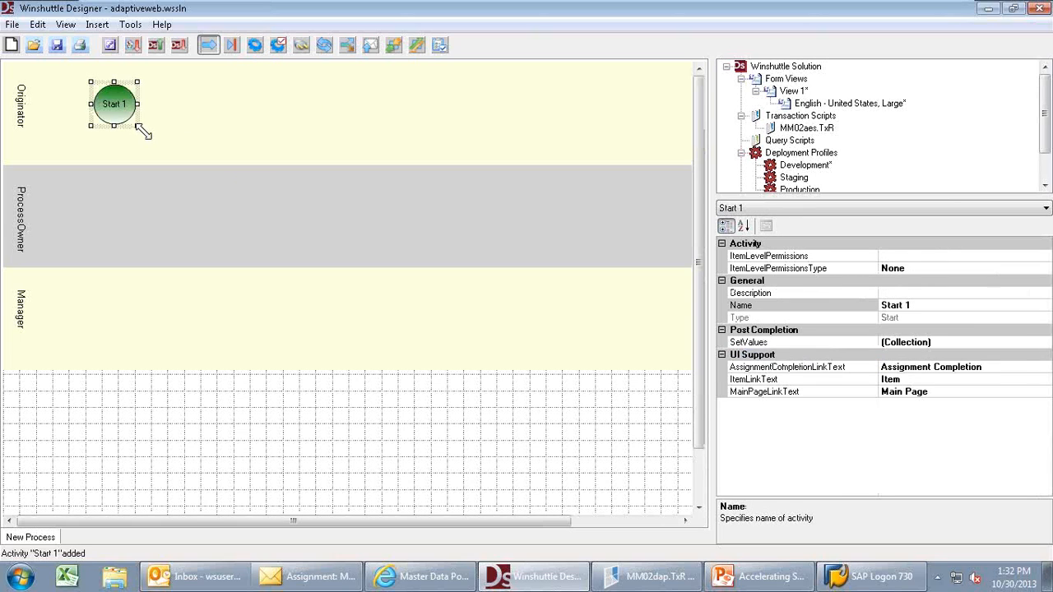
left_click(278, 46)
left_click_drag(191, 285, 273, 340)
left_click(370, 45)
left_click_drag(253, 112, 263, 115)
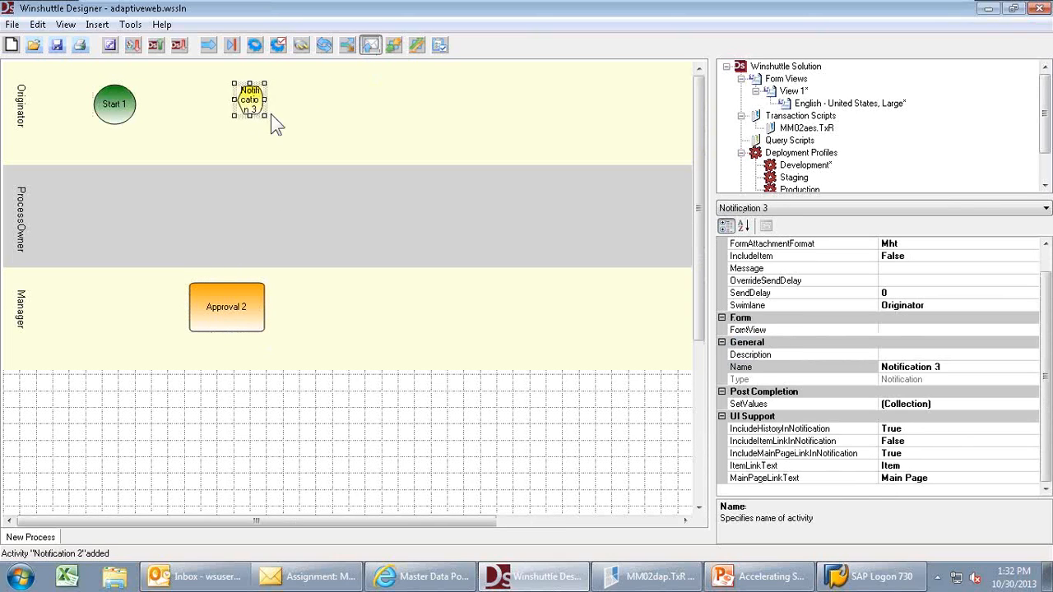
left_click_drag(419, 94, 430, 112)
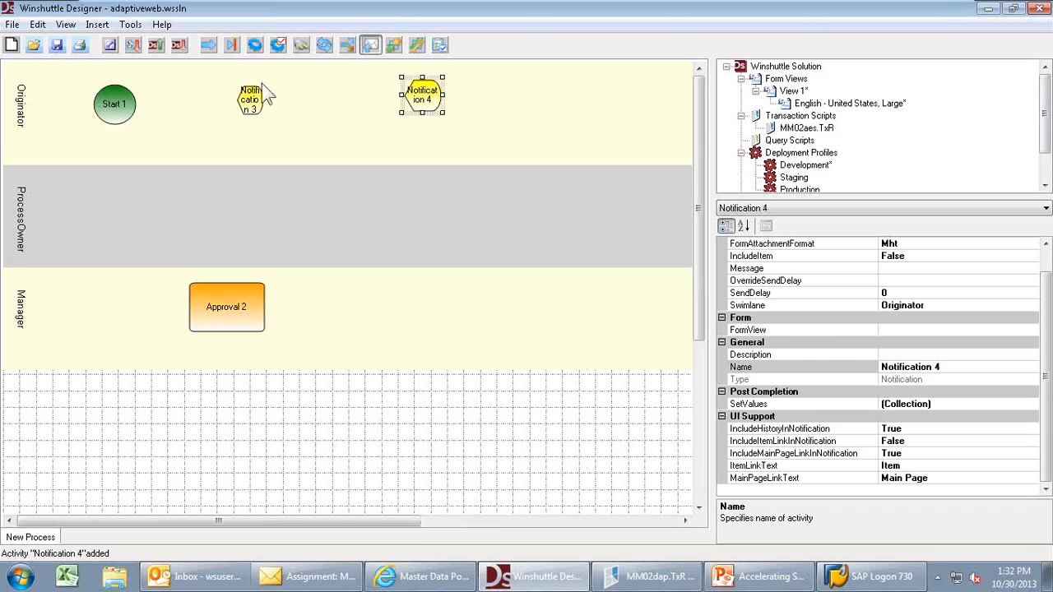
left_click(231, 45)
left_click_drag(319, 113, 348, 134)
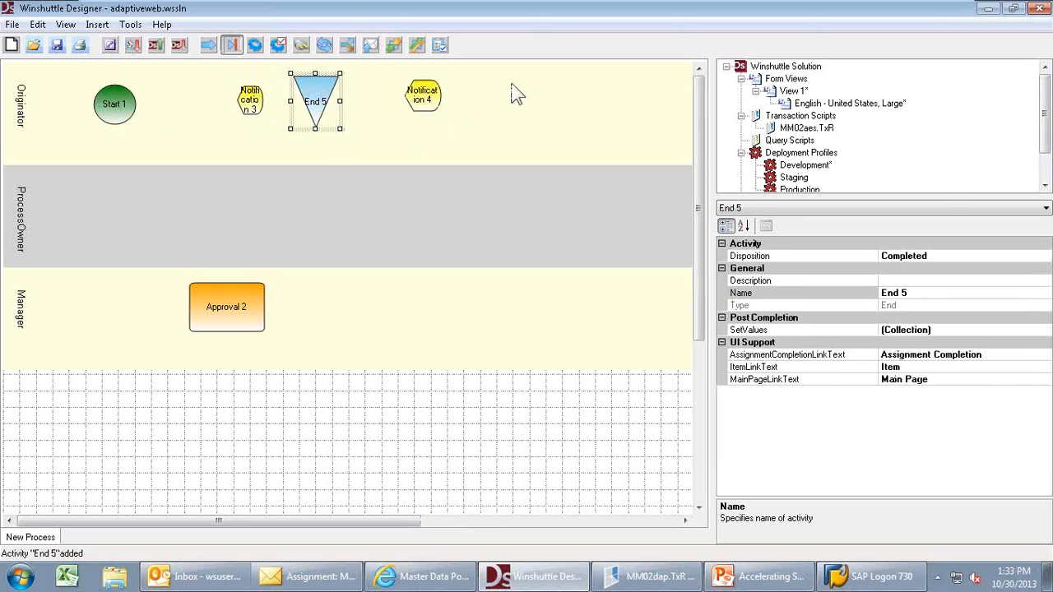
left_click_drag(530, 114, 541, 129)
- Connect the activities, marking the approval's outgoing links as Approved and Rejected branches
left_click_drag(113, 116, 249, 115)
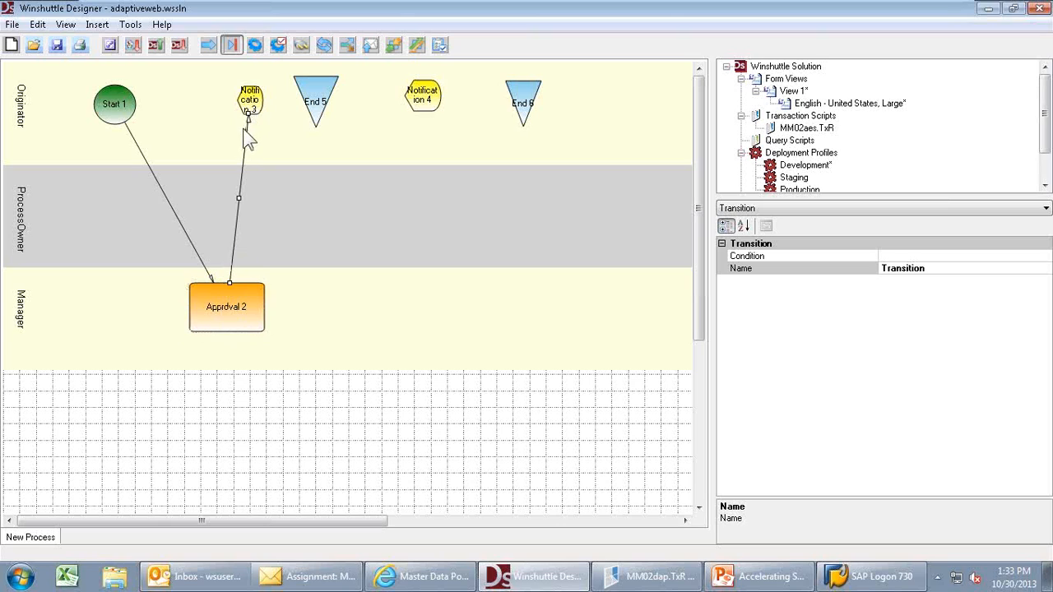
left_click(276, 117)
left_click_drag(259, 99, 309, 101)
left_click_drag(251, 286, 518, 101)
left_click(387, 132)
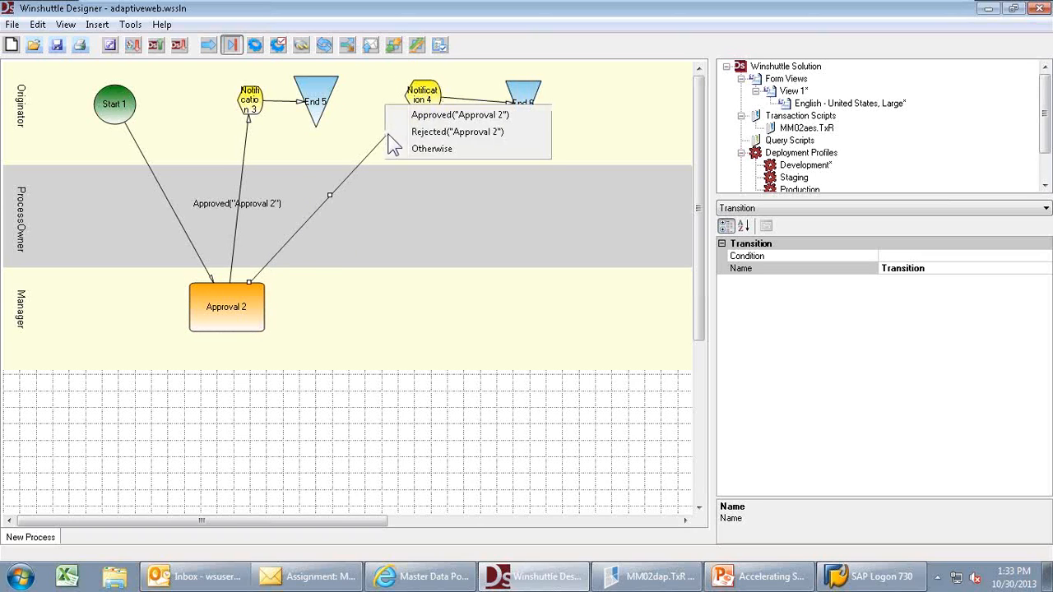
left_click(411, 133)
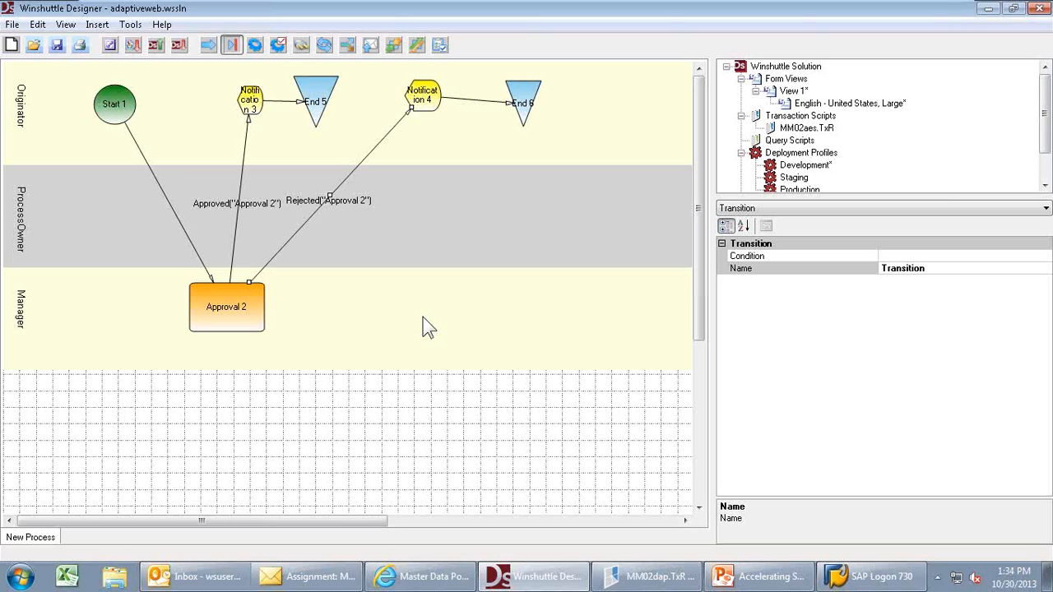
- Set the Development deployment profile to the Non Production SAP server with System Post enabled
left_click(421, 317)
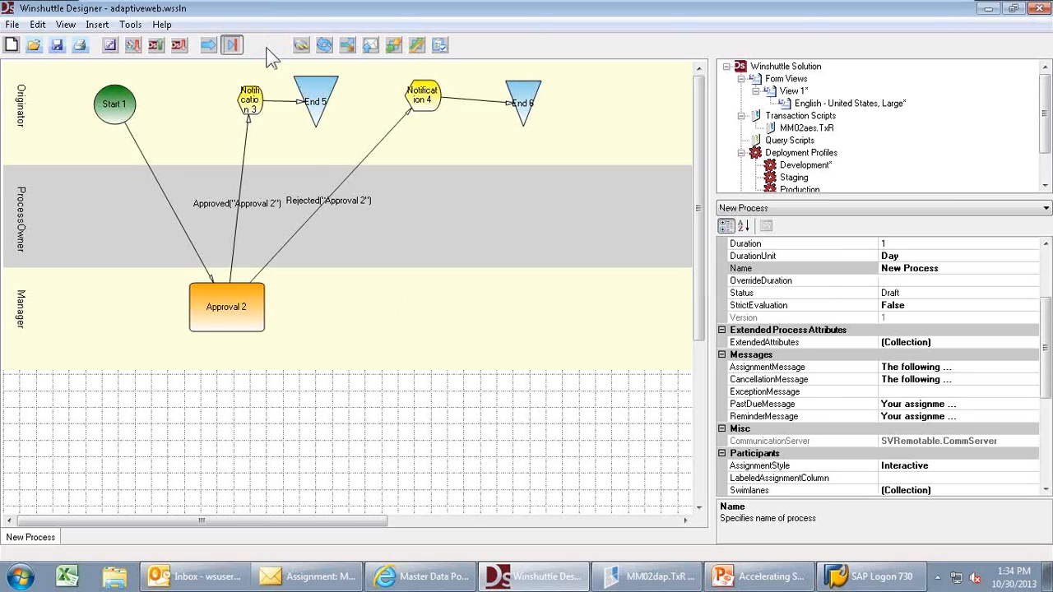
double_click(804, 167)
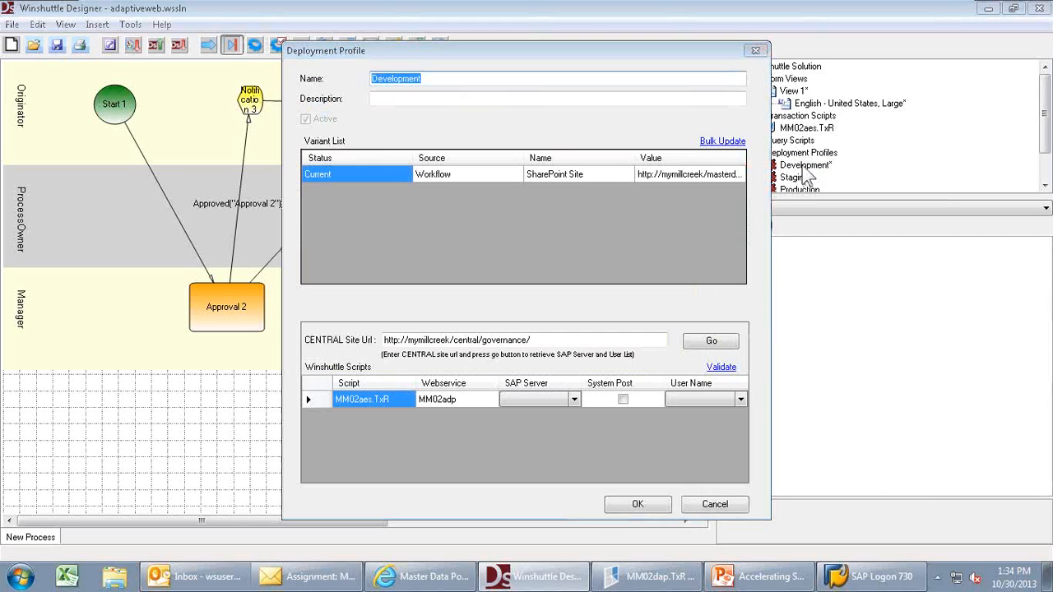
left_click(575, 395)
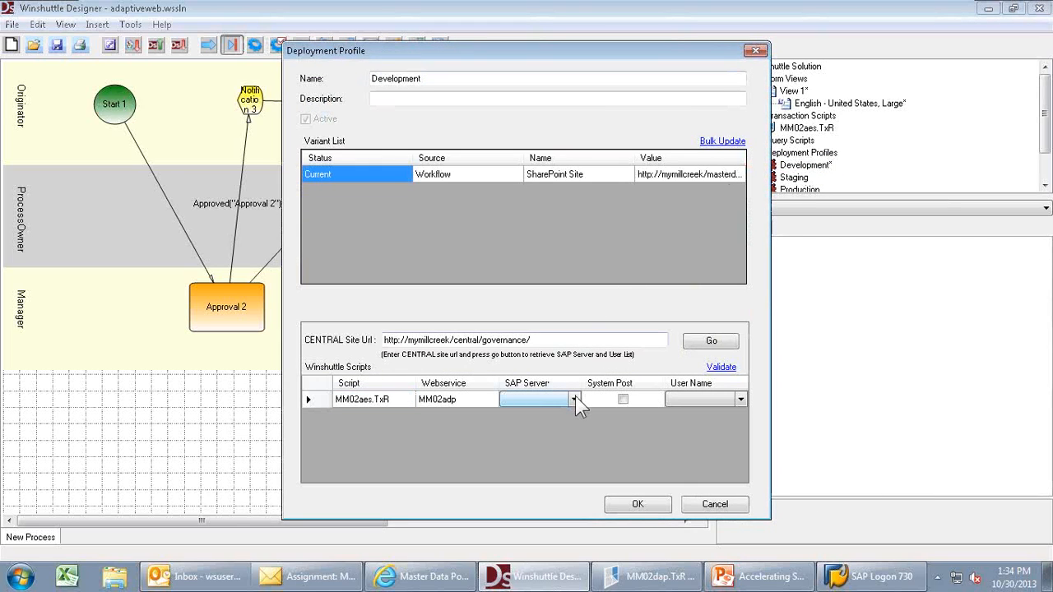
left_click(574, 395)
left_click(556, 423)
left_click(623, 399)
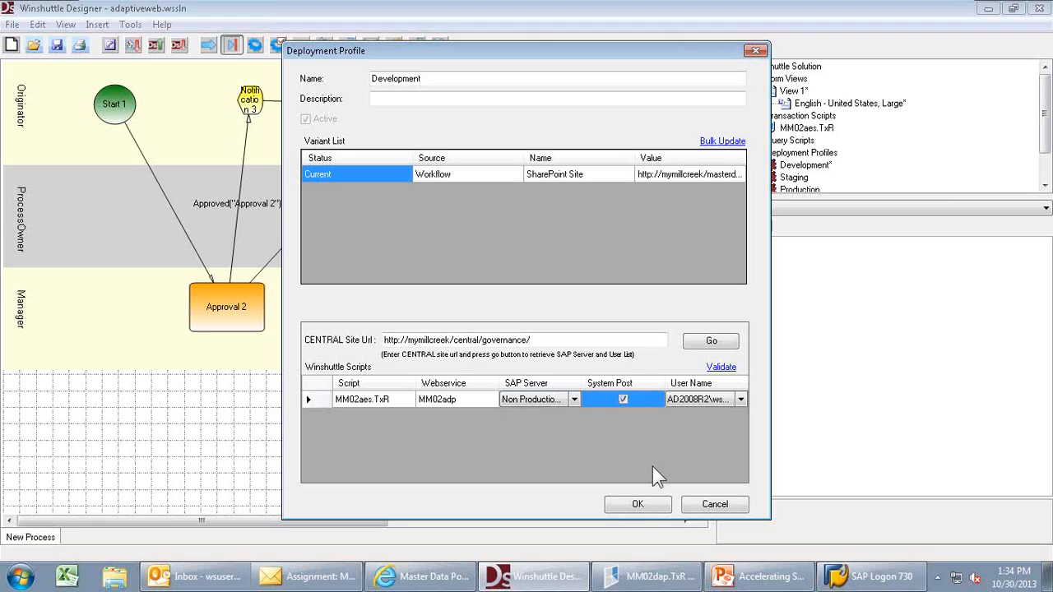
left_click(645, 504)
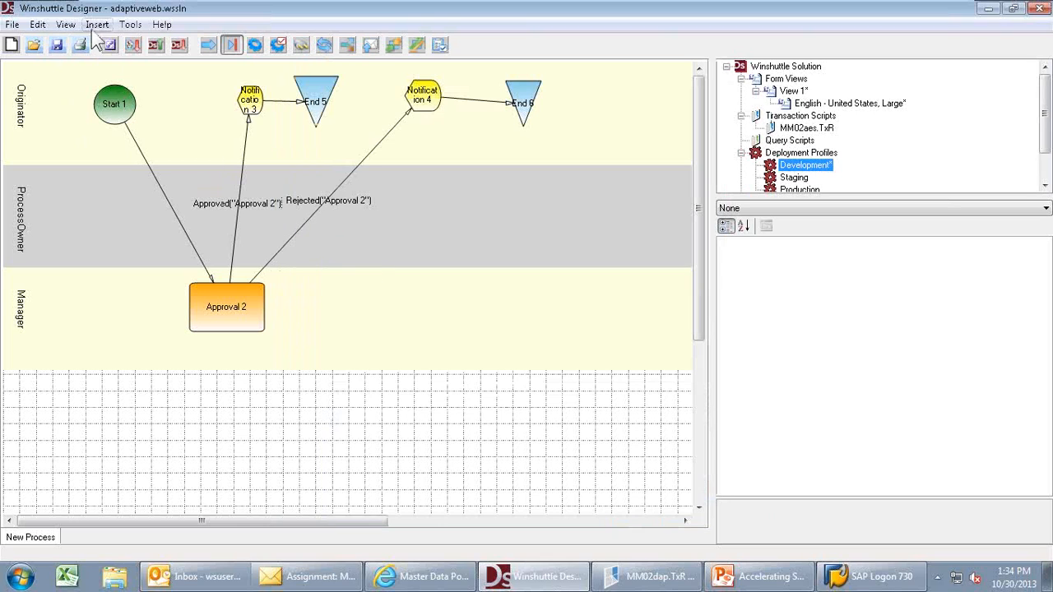
- Publish the solution to SharePoint with the Development profile and return to the PowerPoint slide
left_click(154, 46)
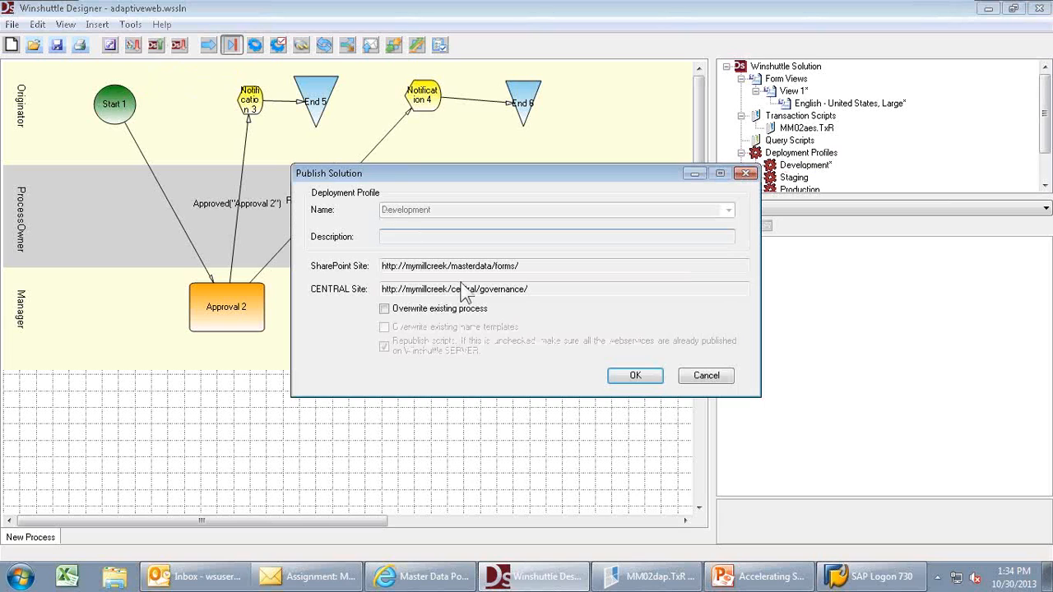
left_click(628, 375)
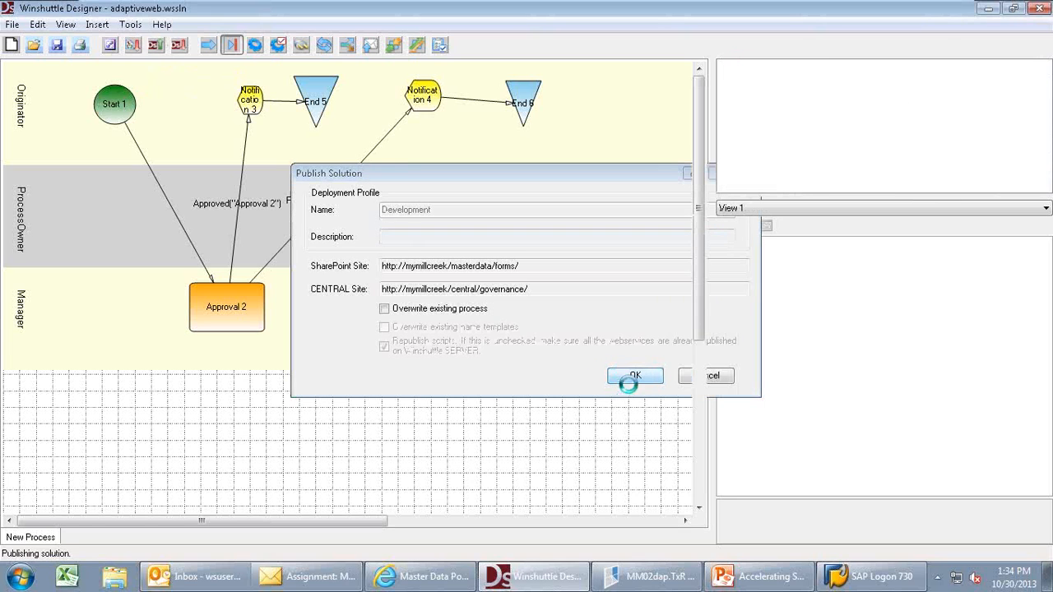
left_click(761, 577)
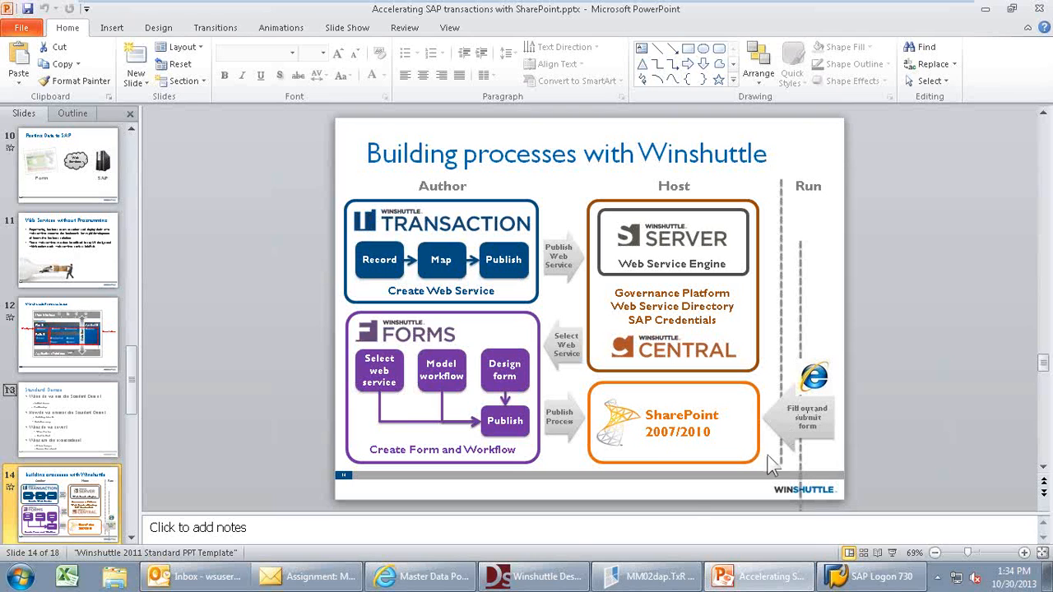
- In the browser's Process Cockpit, create a new form of the New Process type
left_click(429, 578)
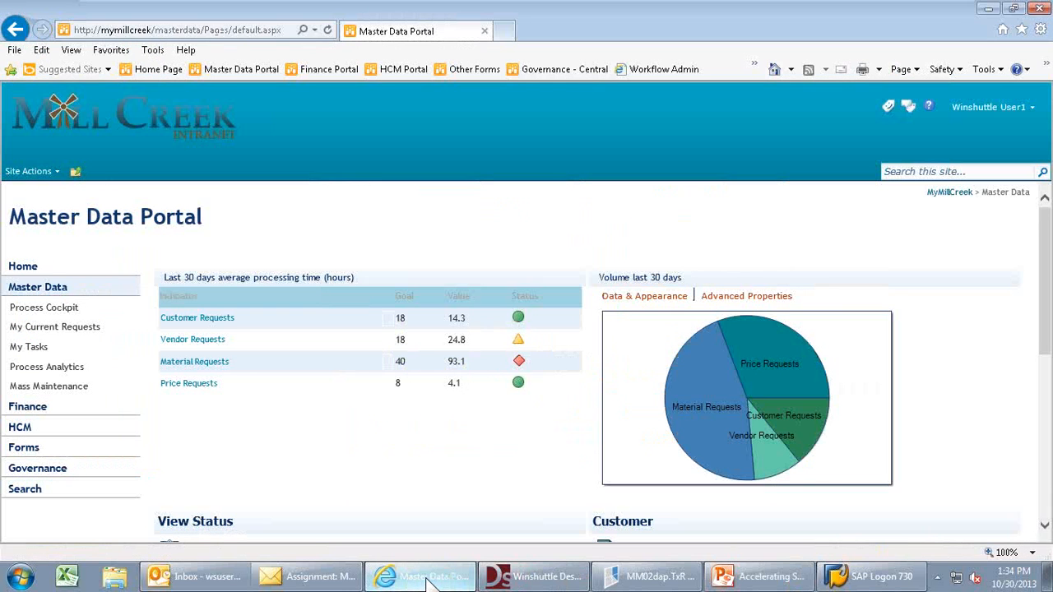
left_click(65, 309)
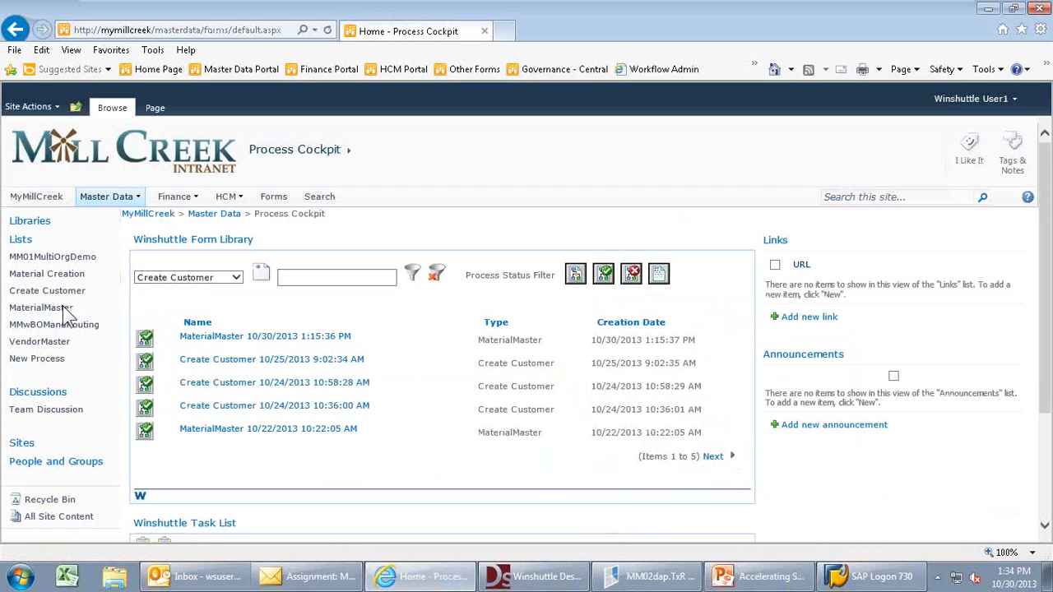
left_click(236, 278)
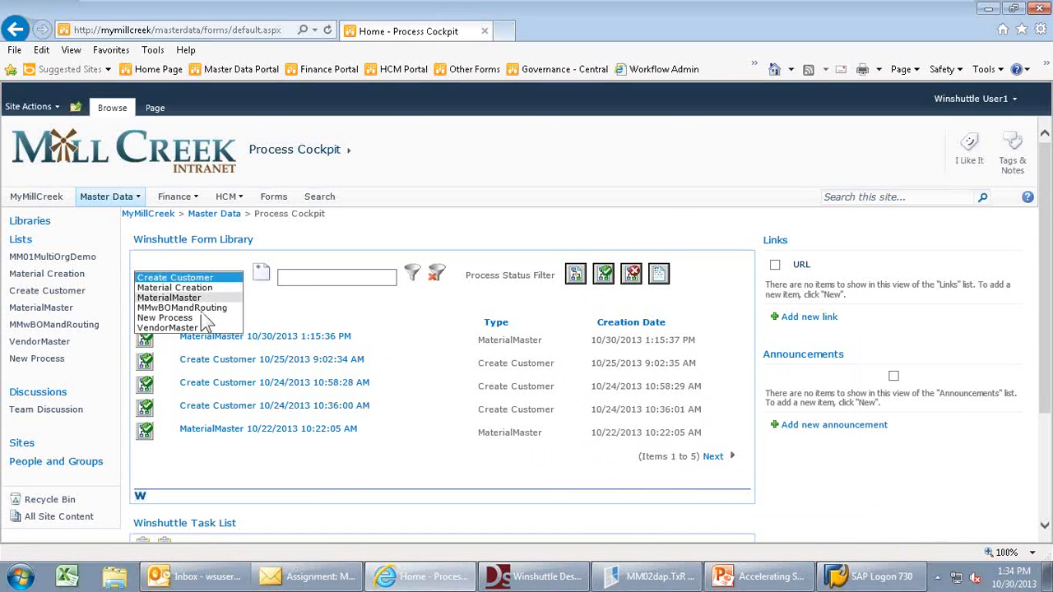
left_click(193, 319)
left_click(259, 273)
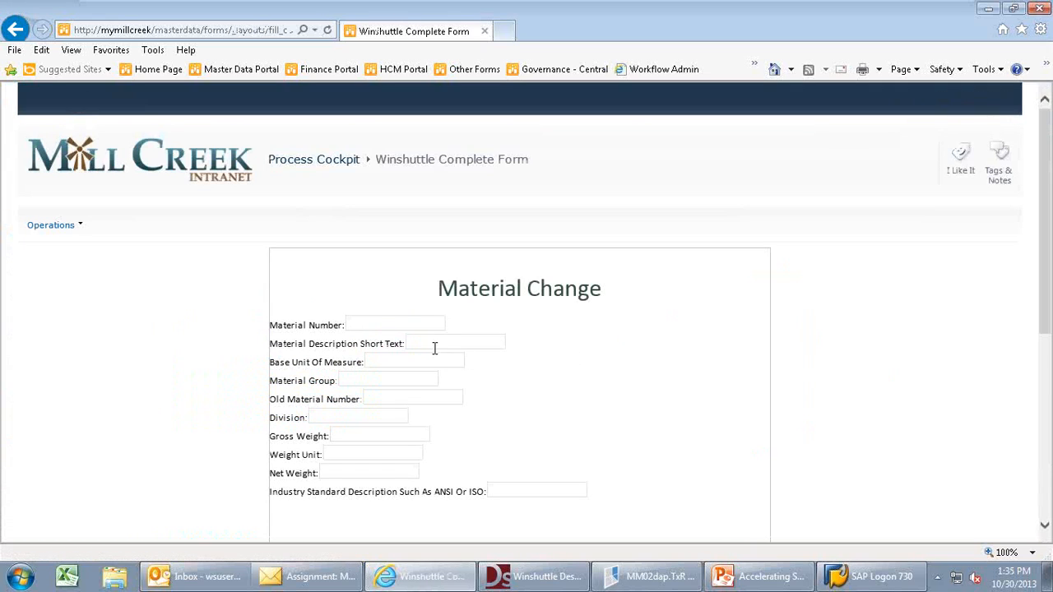
- Enter material BW-1005: text 'test', unit pc, group 003, old number 83838, division 01, gross weight 8 lb
type("BW-1005")
left_click(409, 342)
type("test")
key("Tab")
type("pc")
key("Tab")
type("003")
key("Tab")
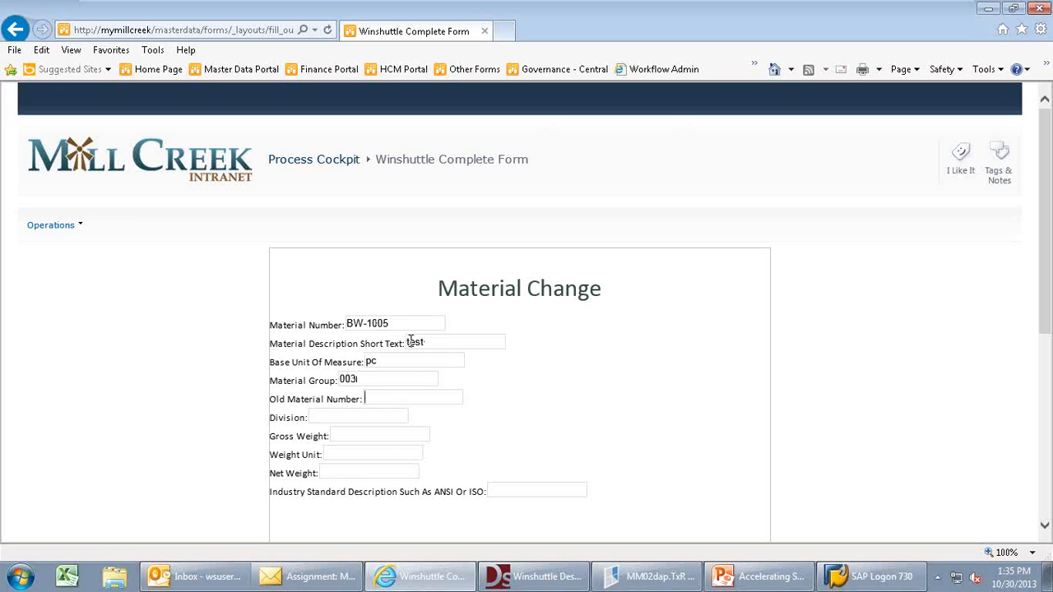
type("83838")
key("Tab")
type("01")
key("Tab")
type("8")
key("Tab")
type("lb")
- Enter net weight 6 and industry standard description 'laptop'
left_click(358, 475)
type("6")
left_click(517, 494)
left_click(1043, 527)
type("laptop")
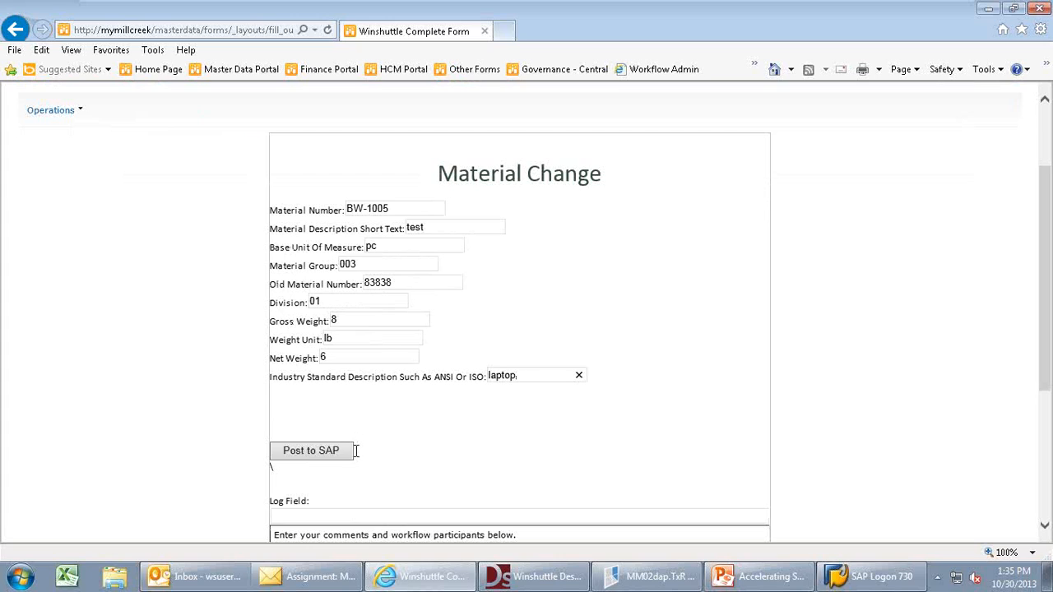
left_click(1045, 525)
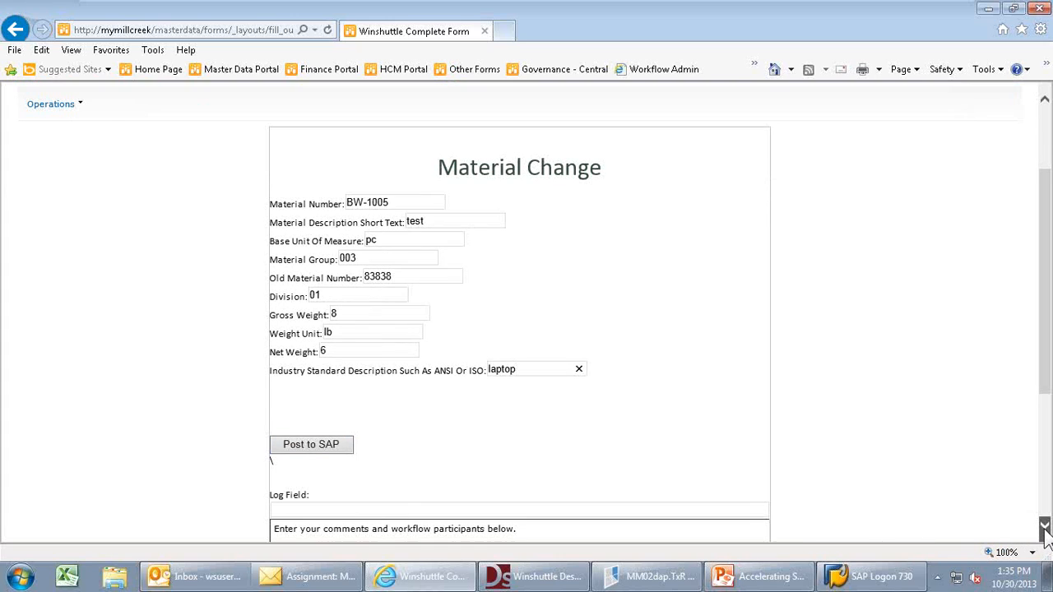
scroll(1045, 530, "down", 5)
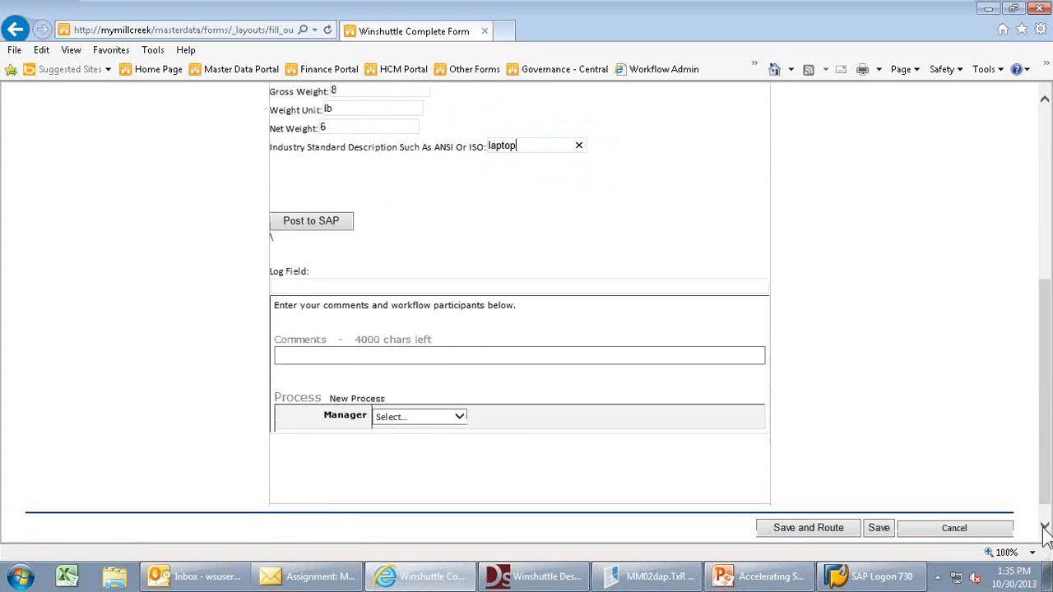
- Add an approver comment, choose the approving manager, and save and route the form
left_click(358, 354)
type("ok")
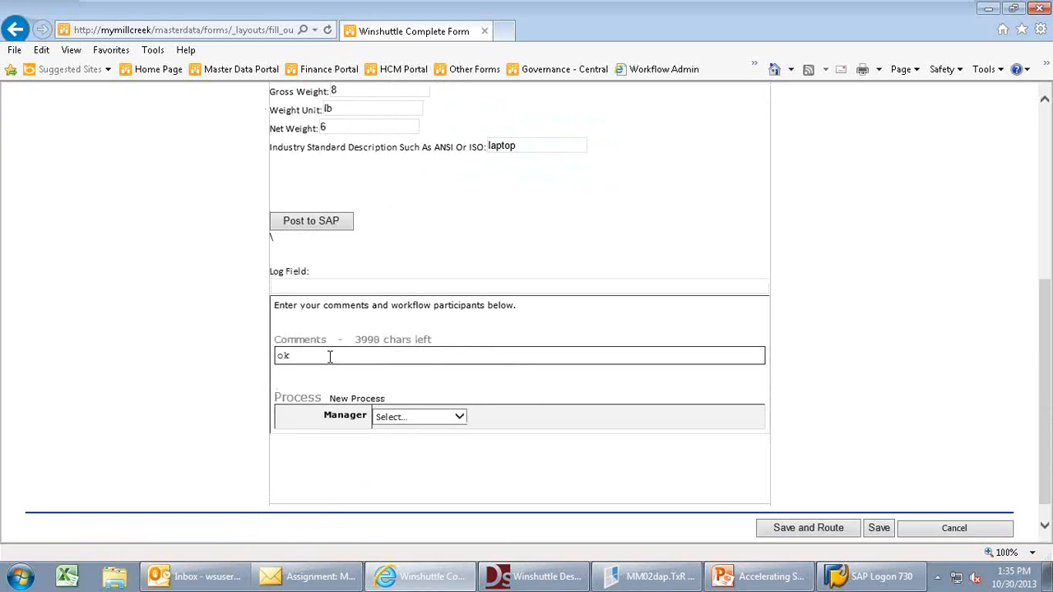
left_click(459, 416)
left_click(428, 485)
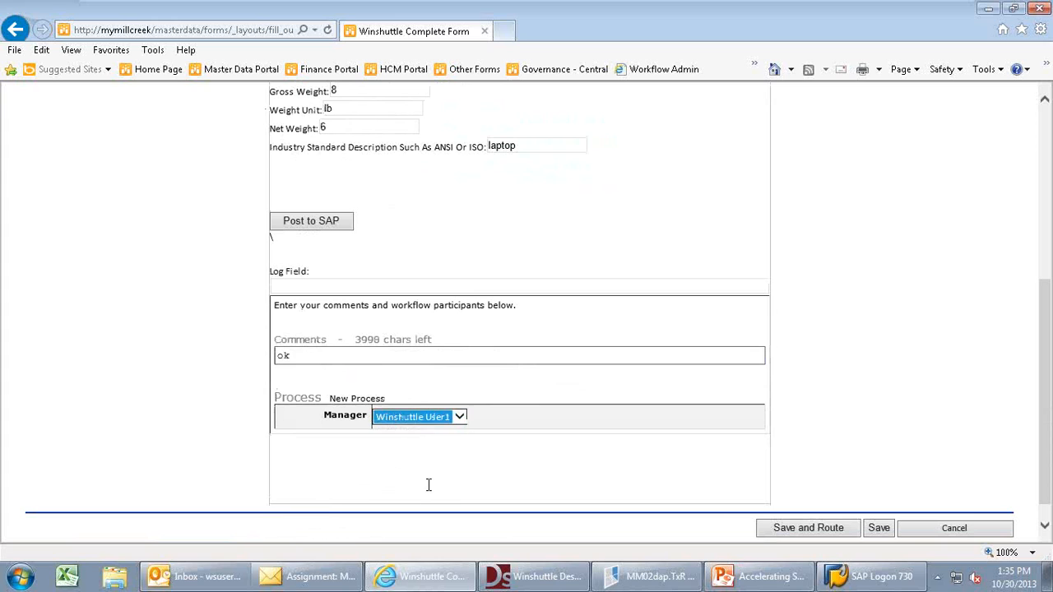
left_click(783, 531)
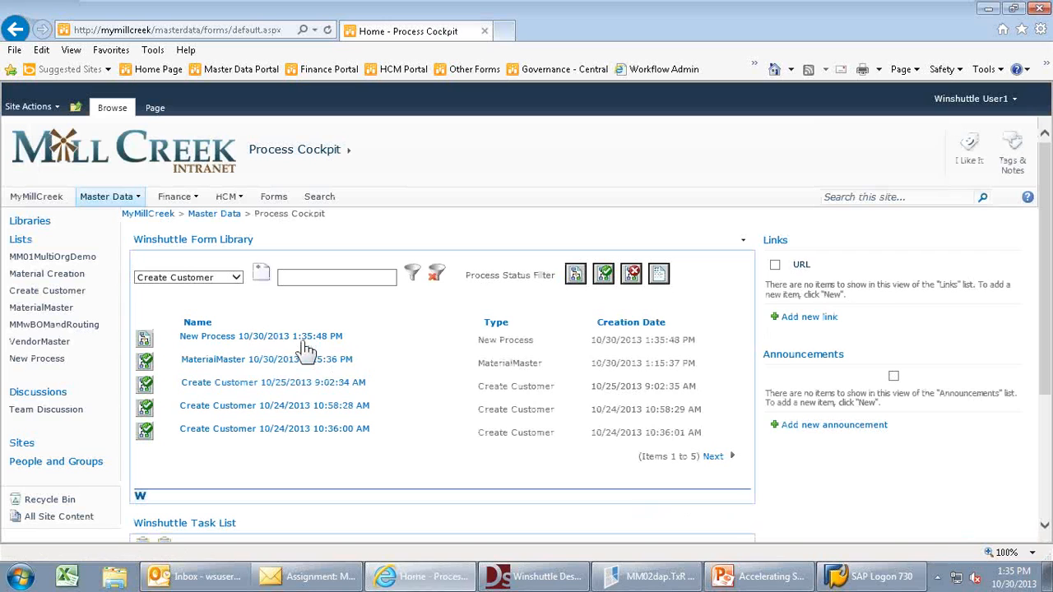
- Open the pending Approval 2 task and post the material change to SAP
left_click(236, 277)
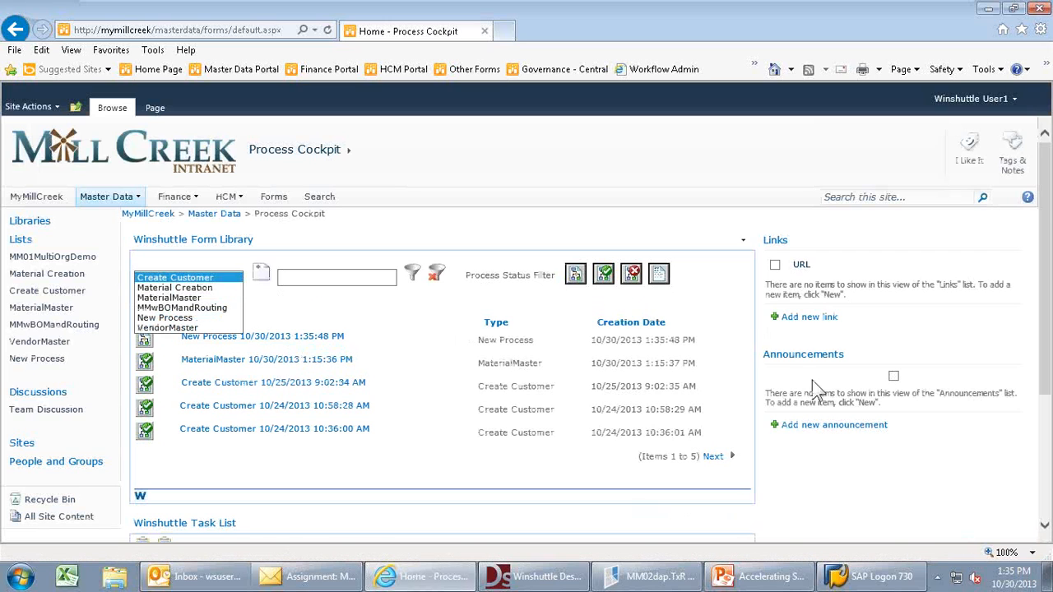
scroll(1046, 514, "down", 3)
scroll(1046, 514, "down", 2)
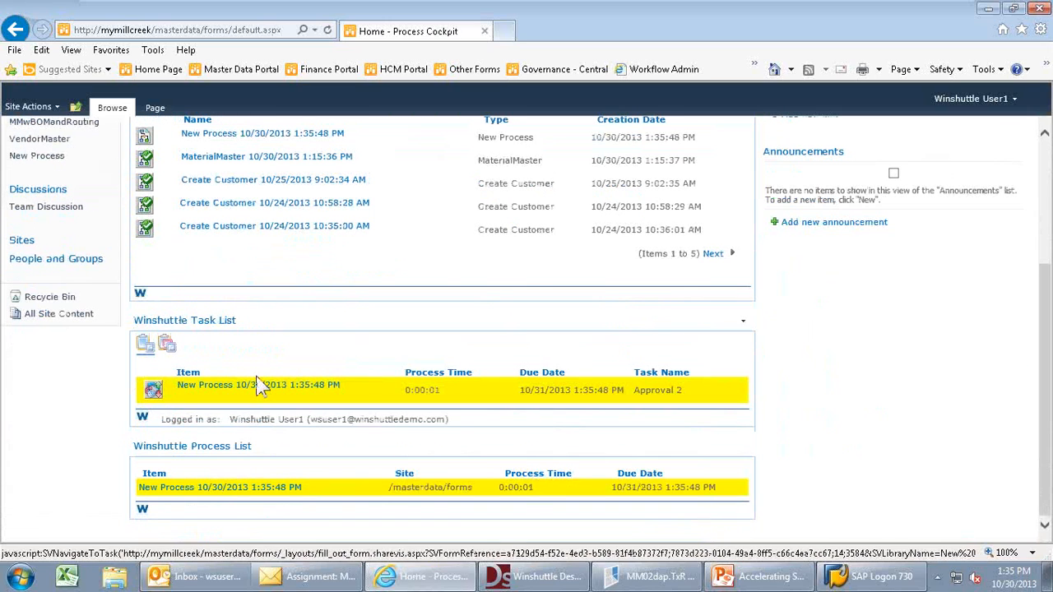
left_click(235, 385)
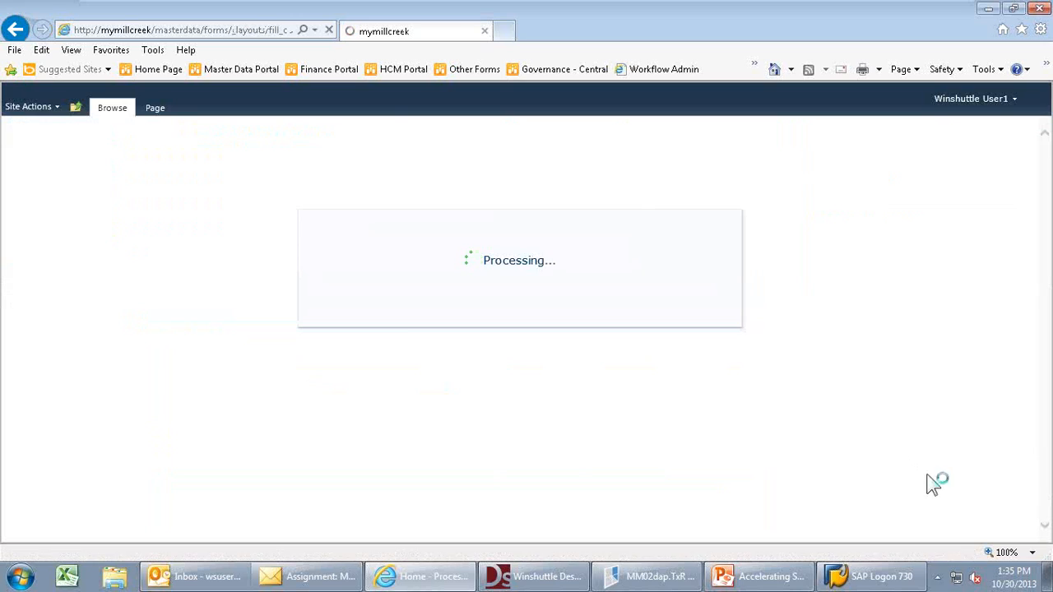
scroll(1046, 531, "down", 4)
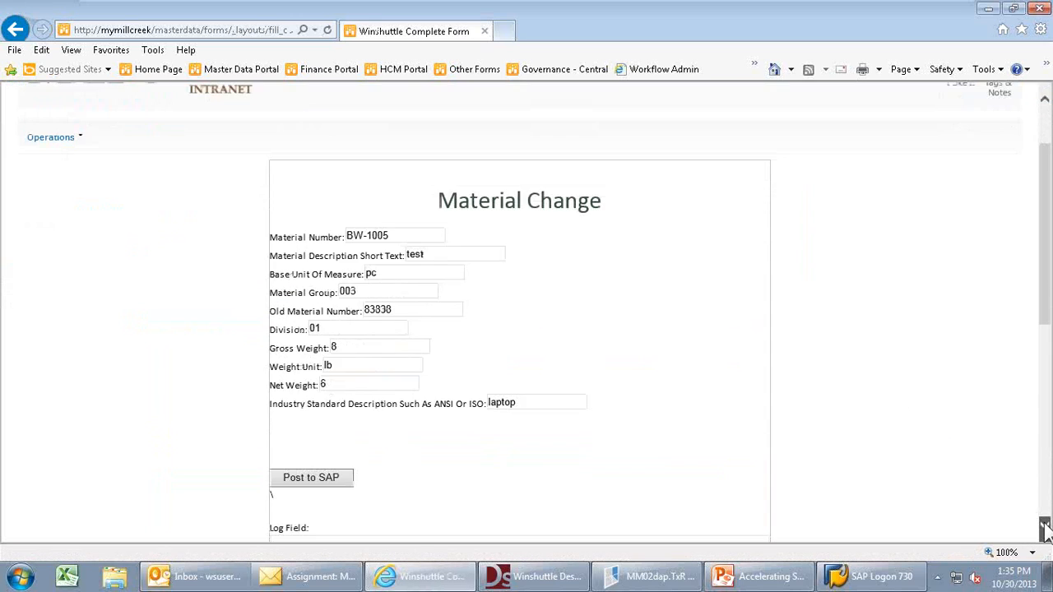
scroll(1045, 530, "down", 1)
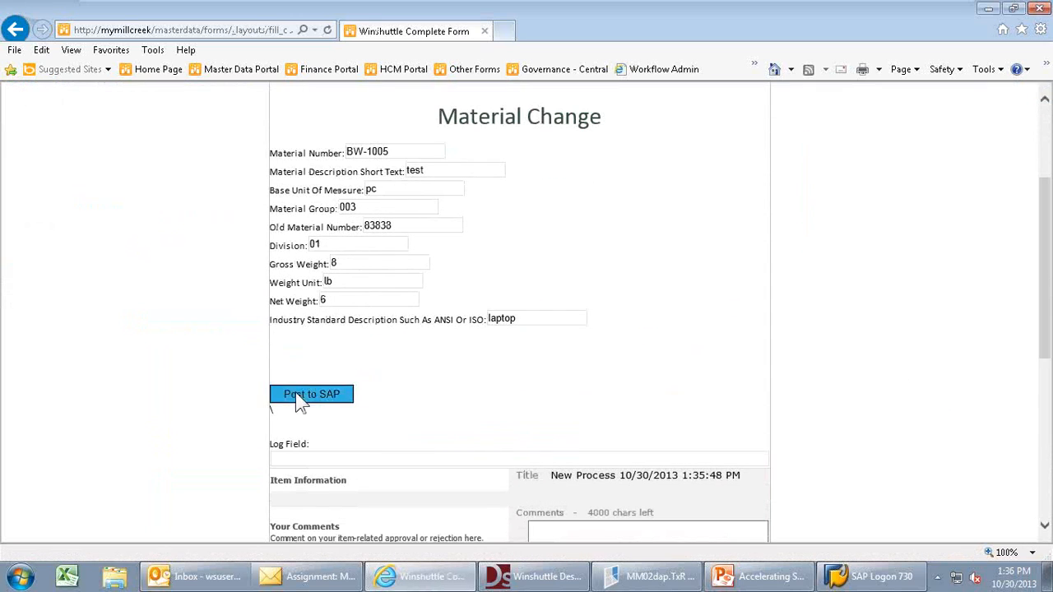
left_click(297, 393)
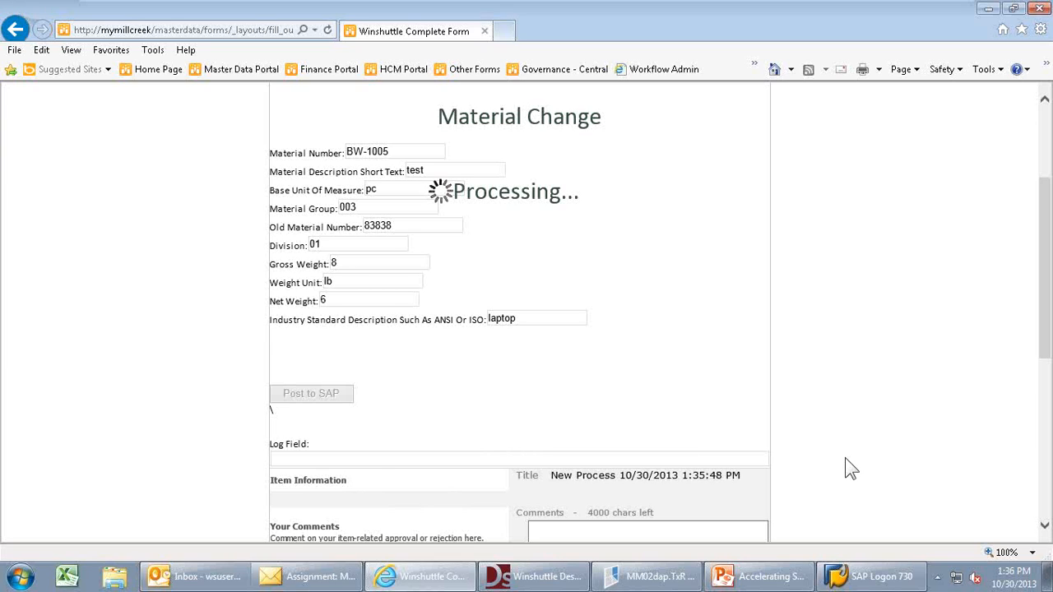
- Check the 'Material BW-1005 changed' log message and approve the task
left_click_drag(399, 458, 272, 459)
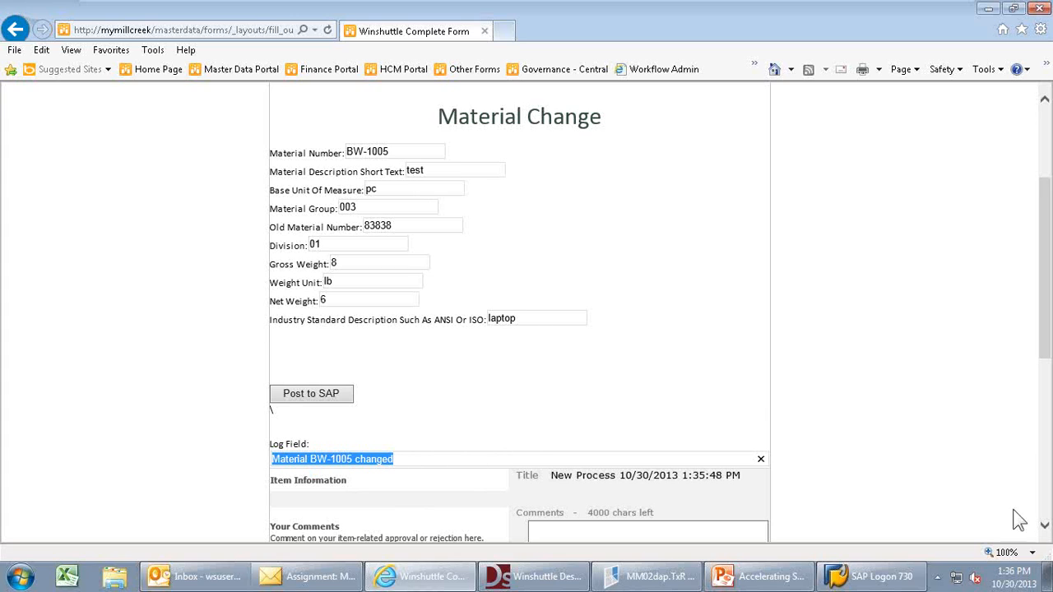
left_click(1045, 524)
scroll(1044, 523, "down", 5)
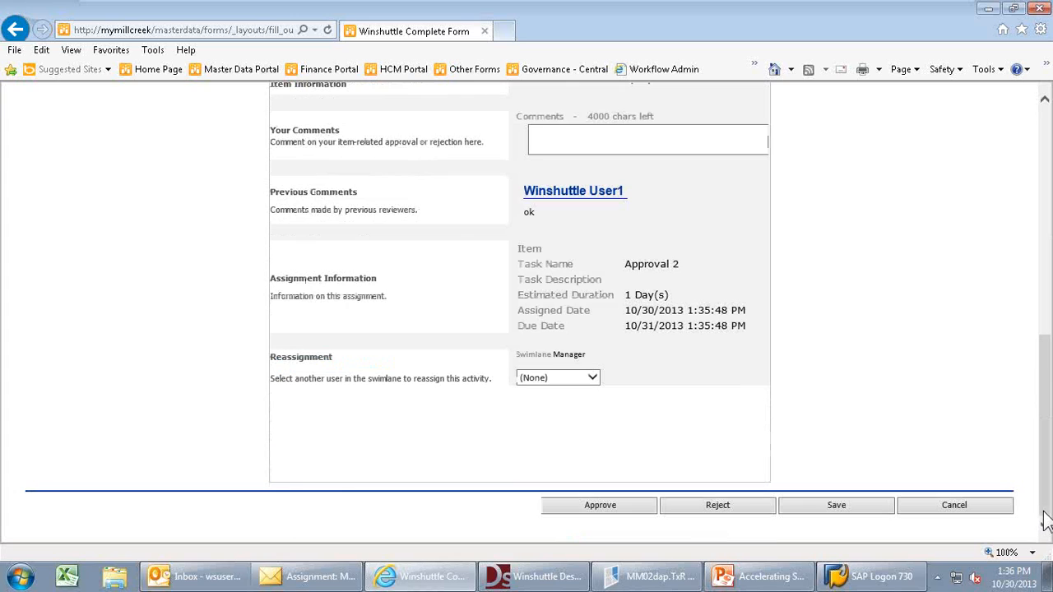
left_click(584, 510)
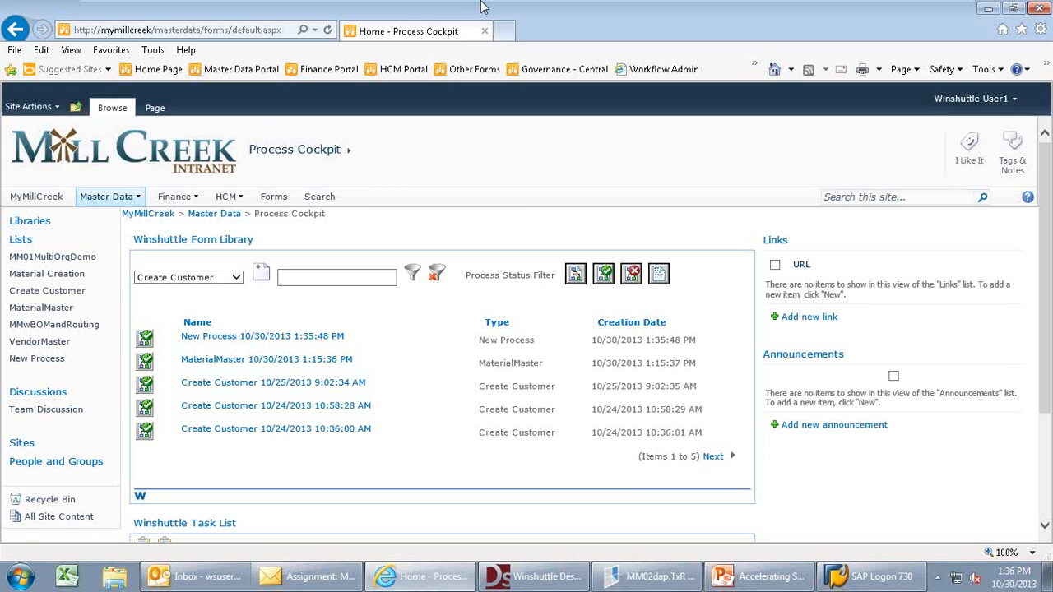
- Leave the virtual machine's full-screen view and accept the presenter change
mouse_move(480, 2)
left_click(504, 34)
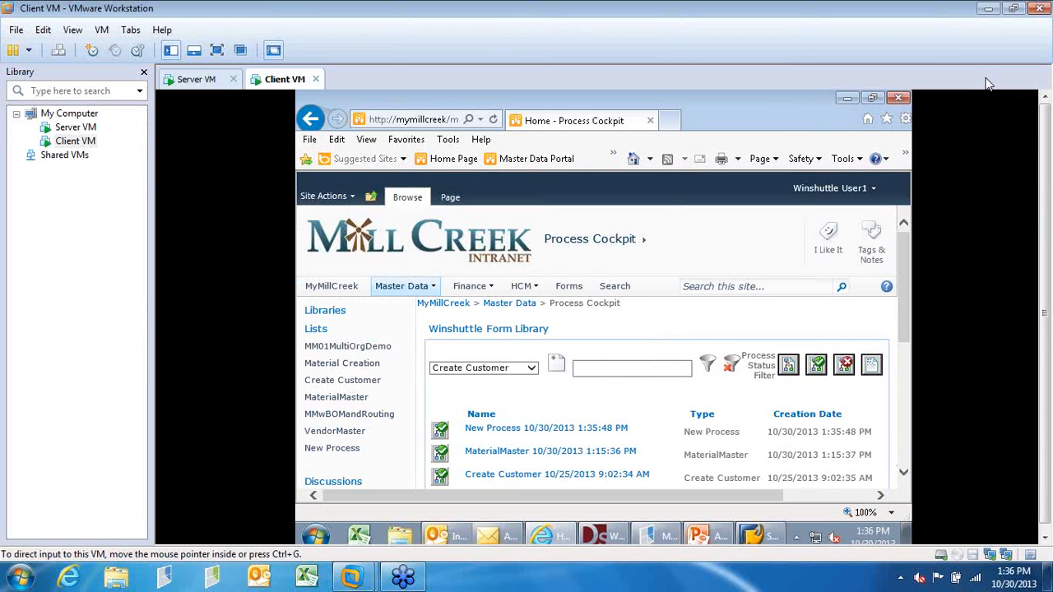
left_click(586, 326)
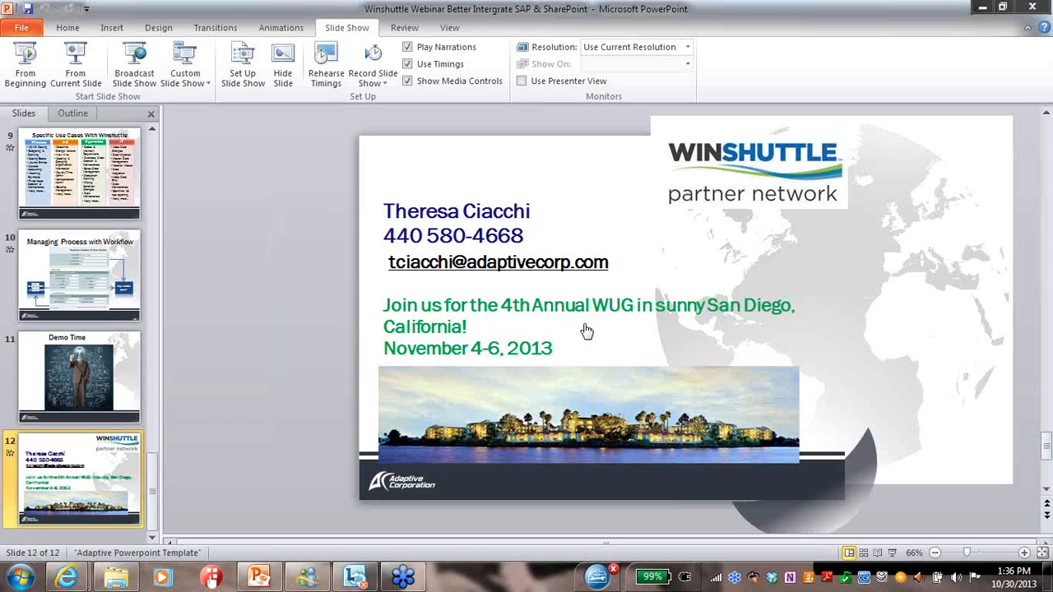